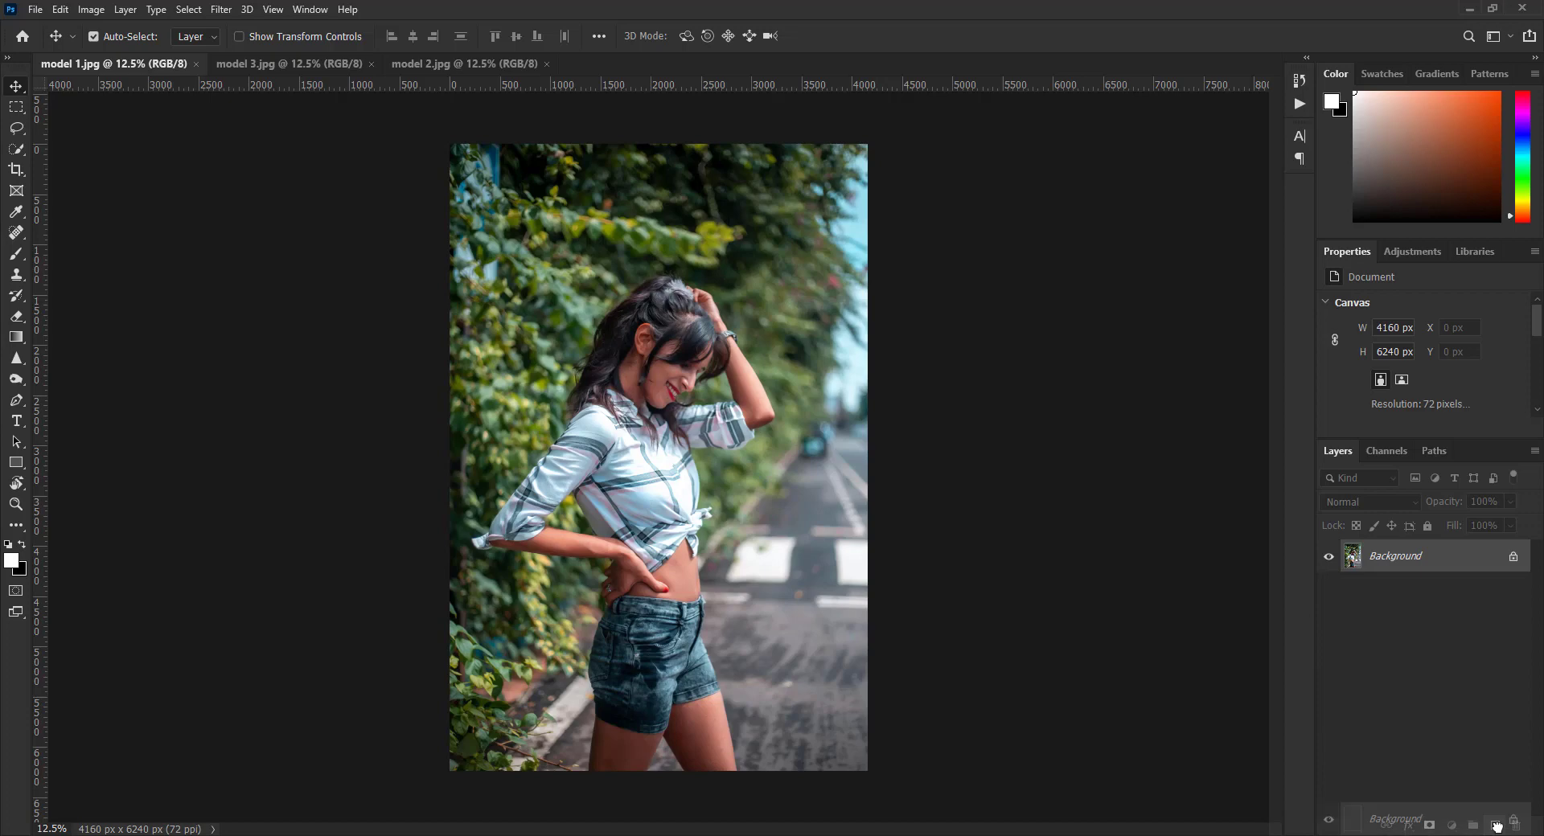
Brighten the Background copy layer slightly with a Brightness/Contrast adjustment
click(95, 9)
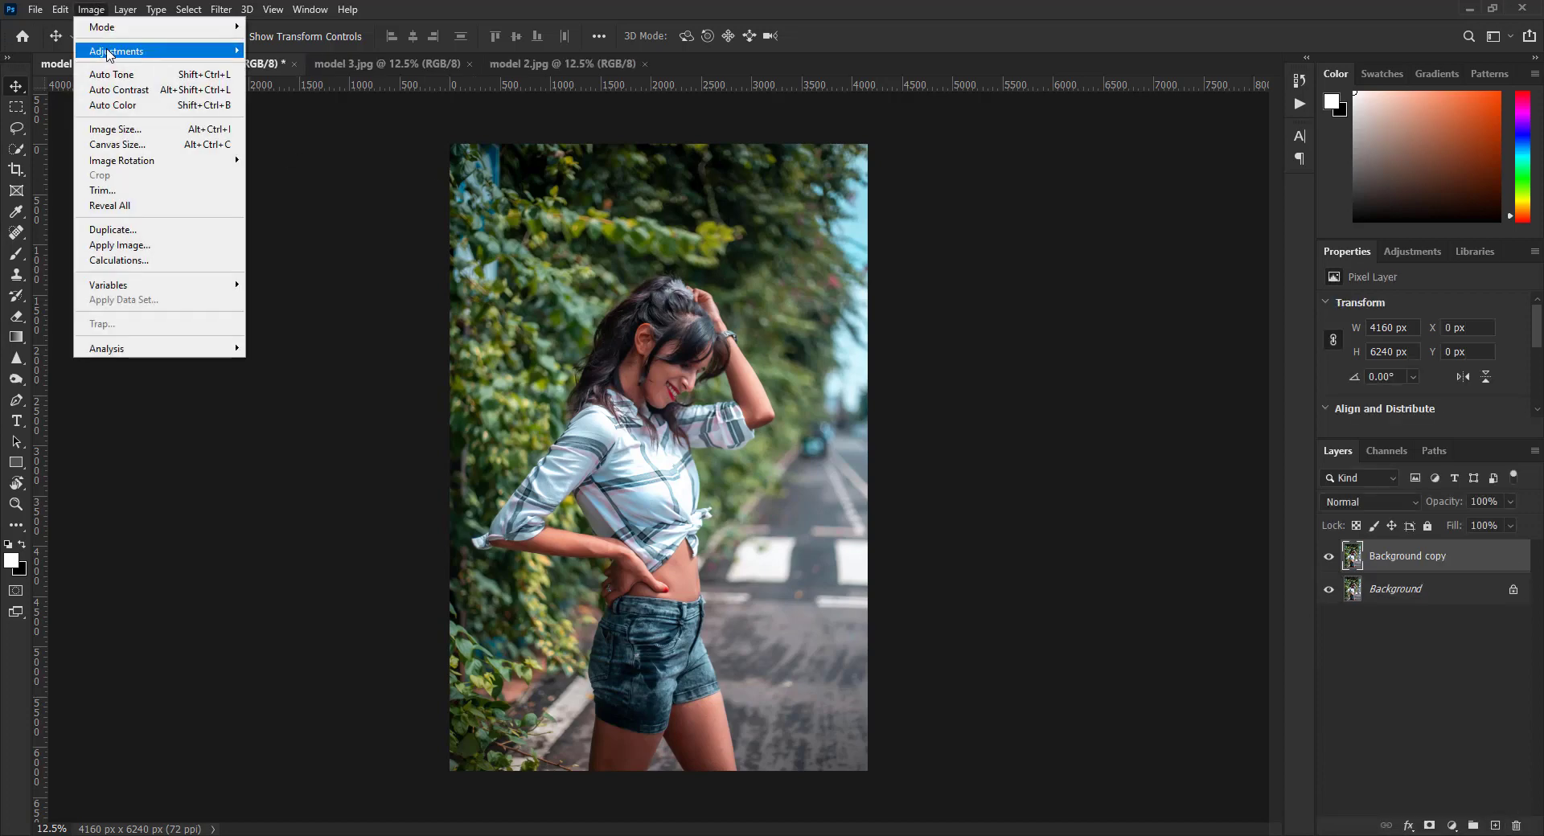
mouse_move(113, 51)
click(305, 58)
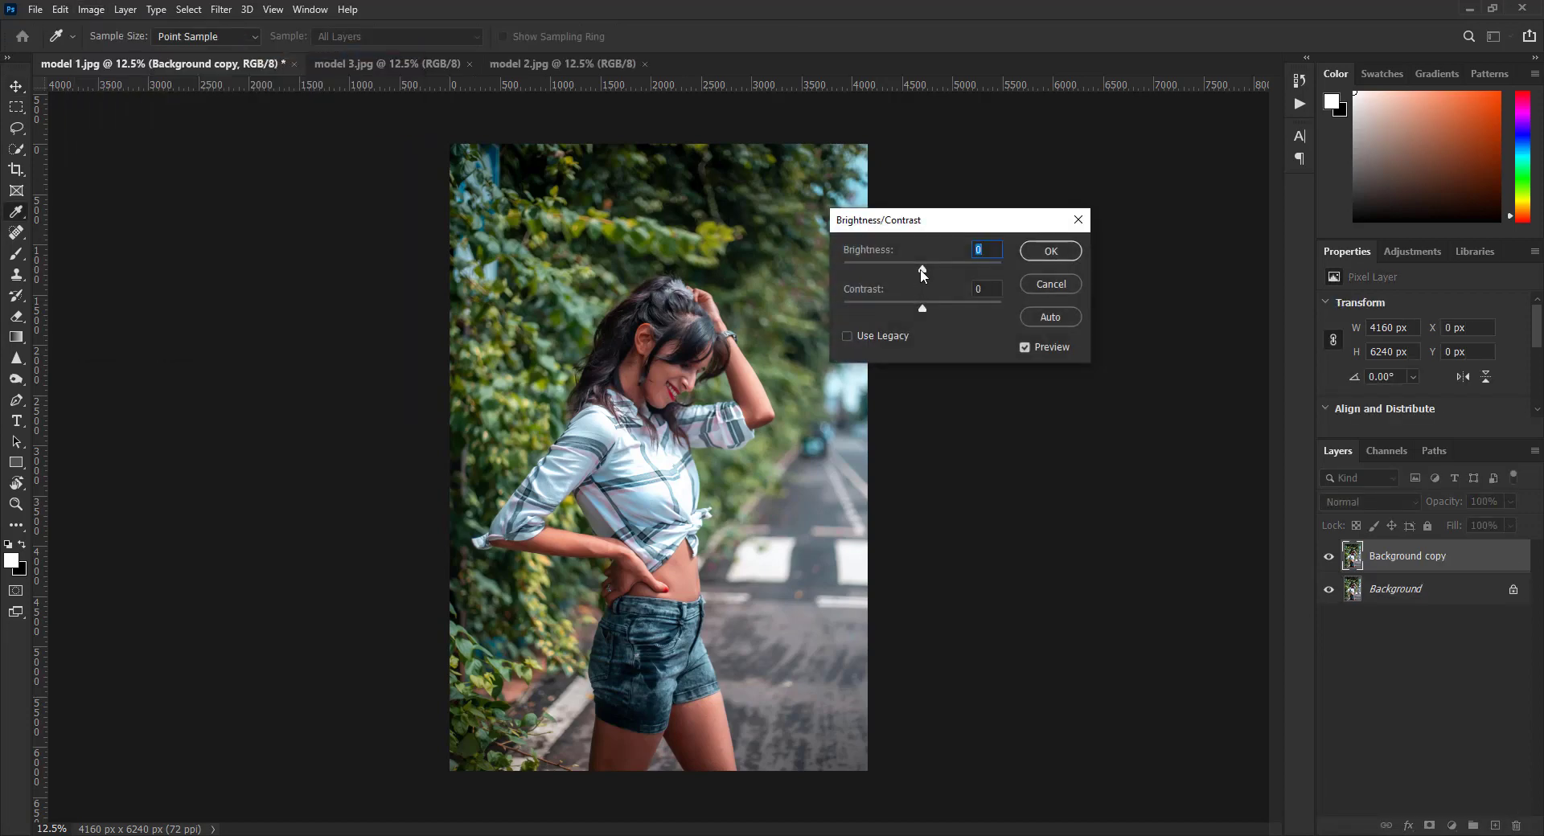
drag(922, 275, 926, 277)
click(1050, 251)
key(v)
Apply a Levels adjustment to the Background copy with RGB input levels of 1, 0.92 and 243
click(91, 8)
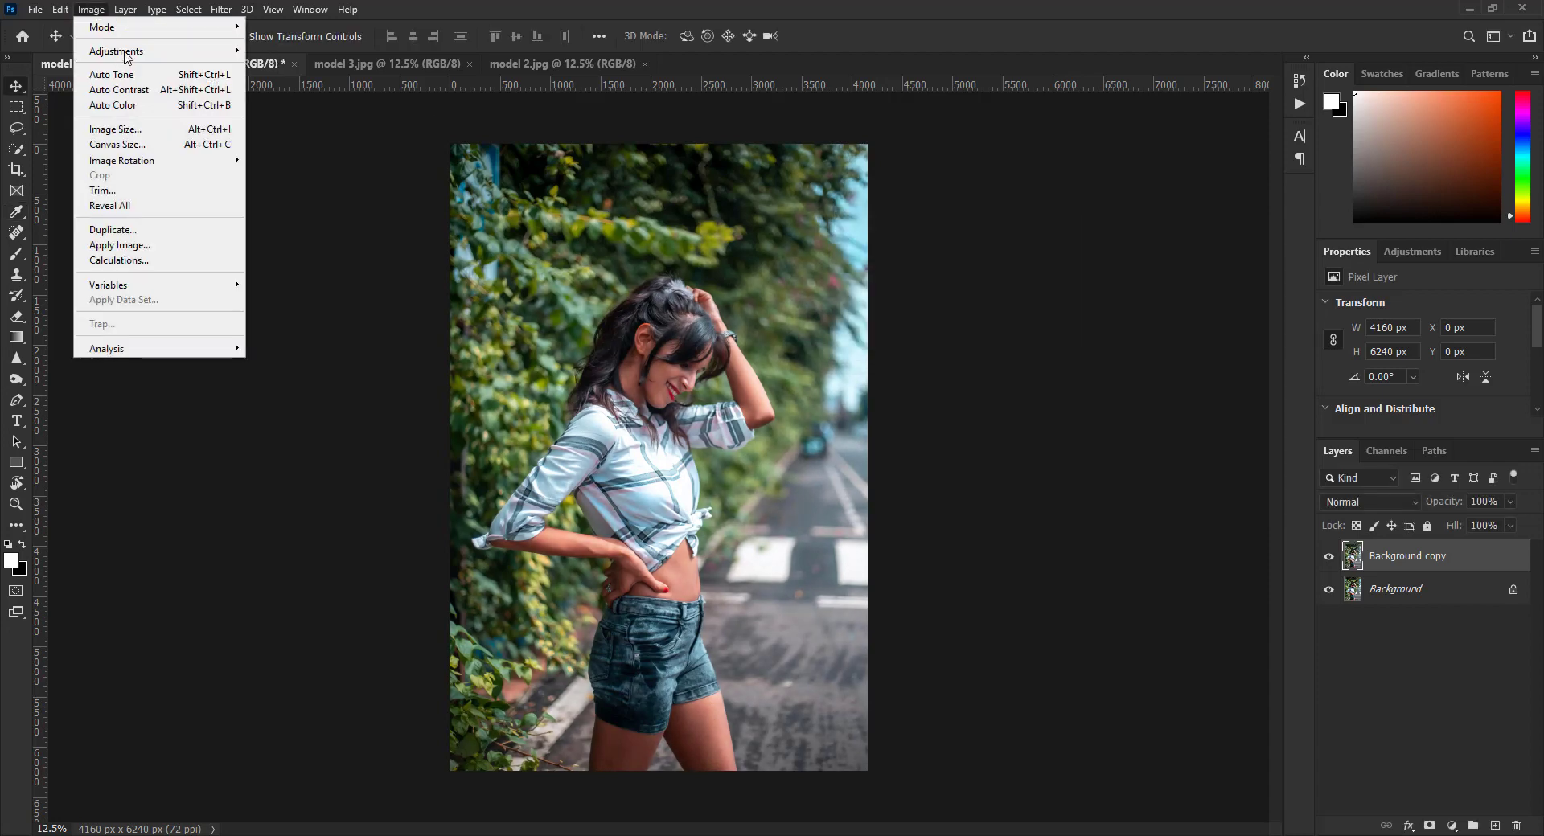
mouse_move(124, 55)
click(278, 68)
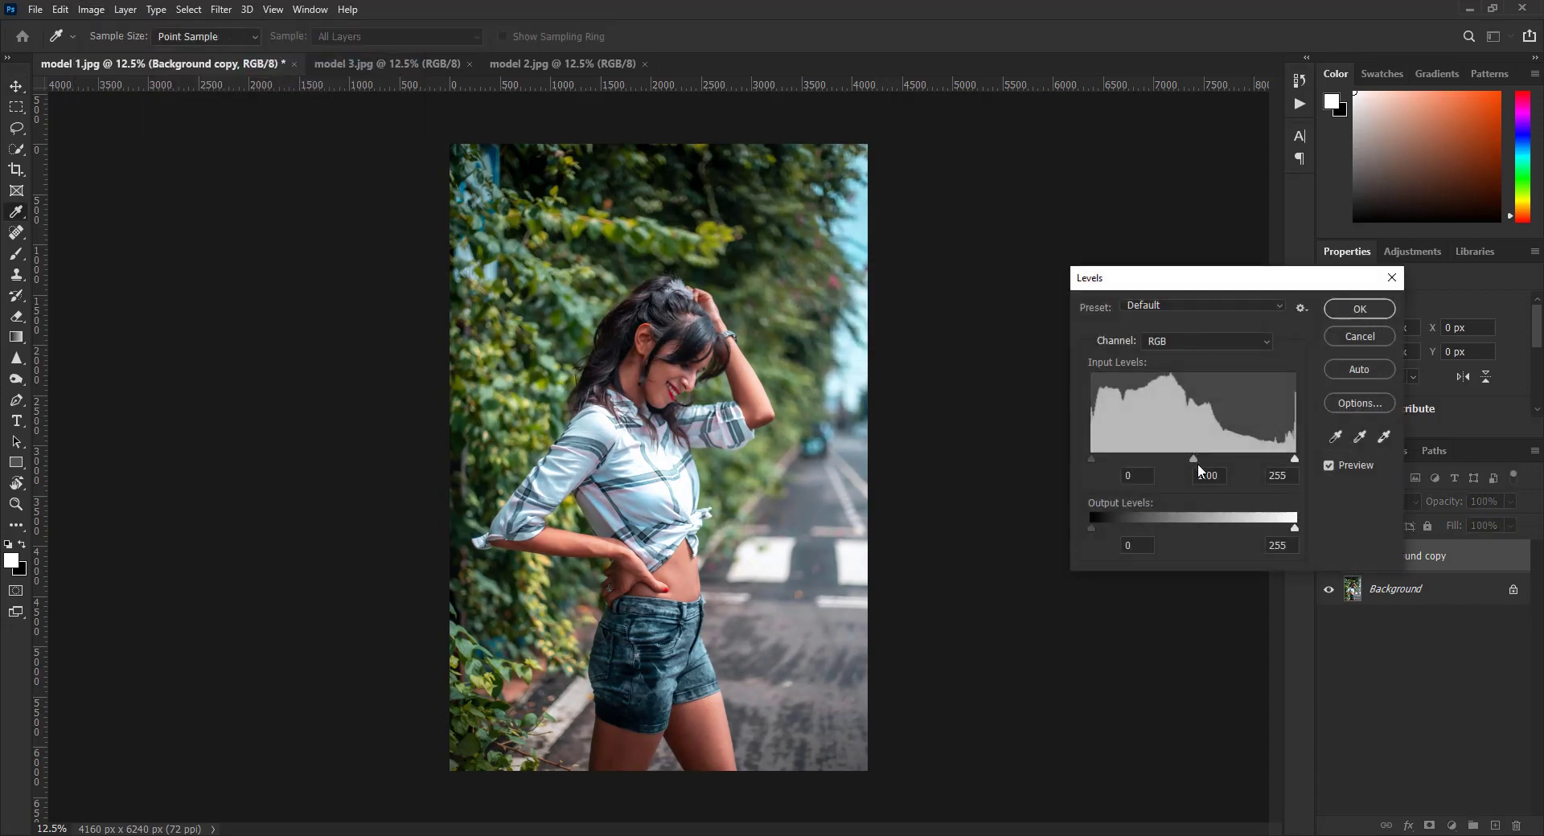
click(1180, 340)
click(1175, 339)
drag(1205, 460, 1202, 459)
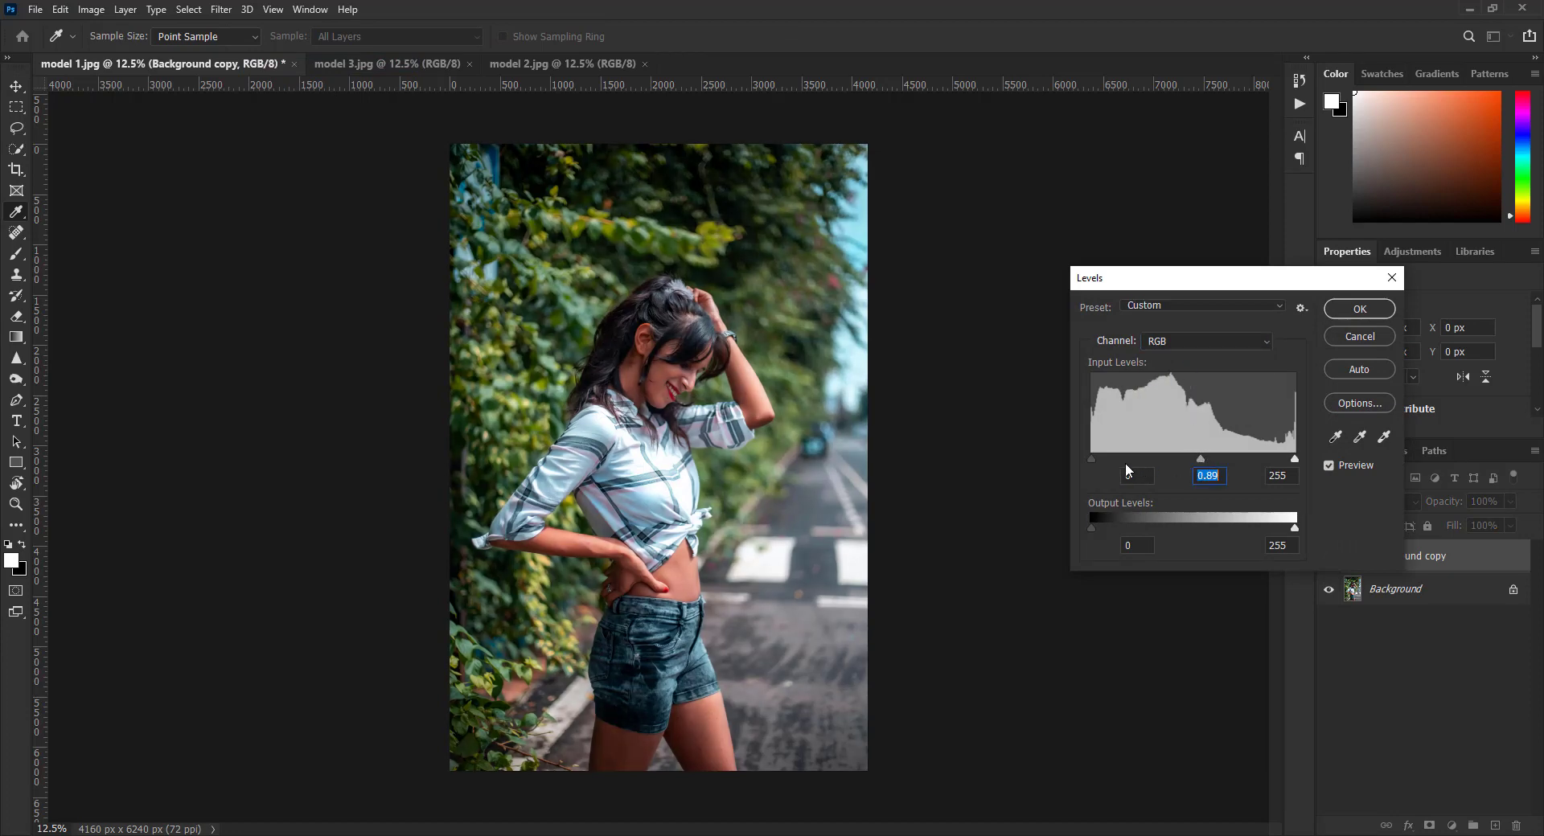
drag(1096, 458, 1091, 458)
drag(1296, 465, 1284, 460)
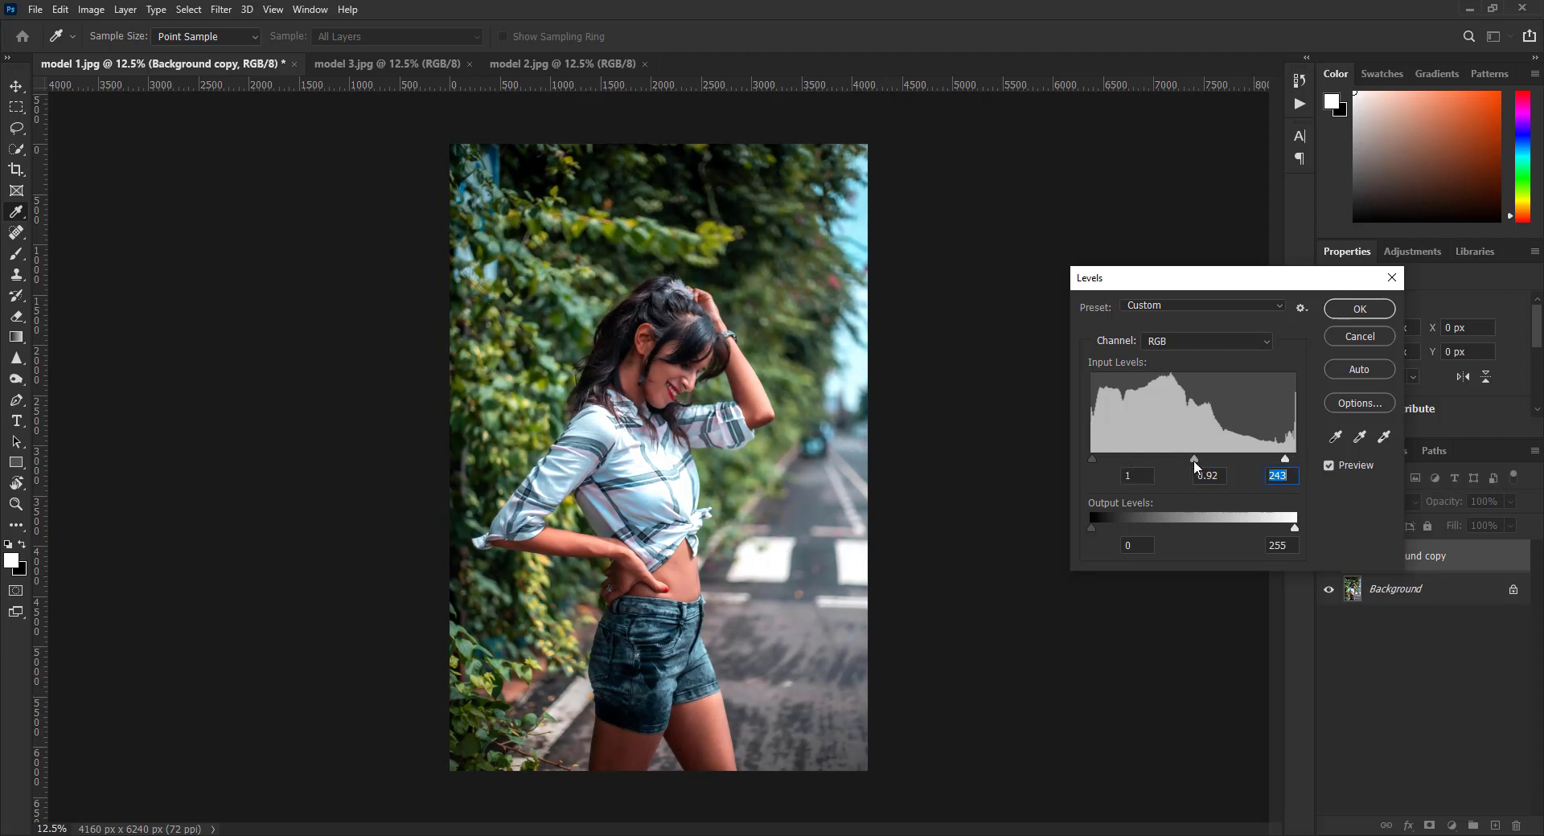
click(1359, 309)
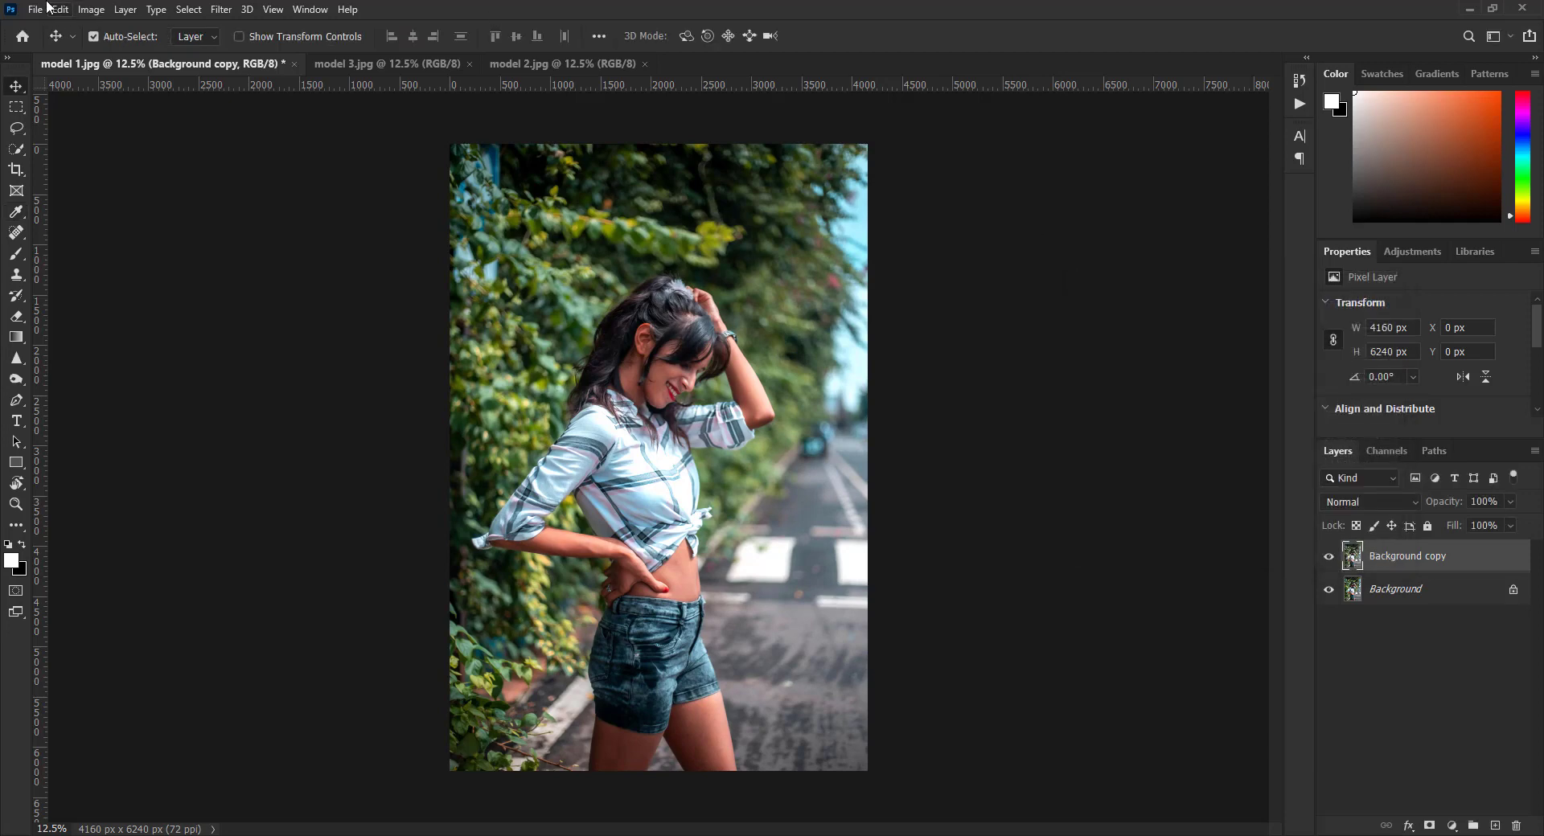
Apply a Curves adjustment to the layer, moving the RGB white point to input 252 and output 255
click(90, 9)
mouse_move(104, 46)
click(273, 81)
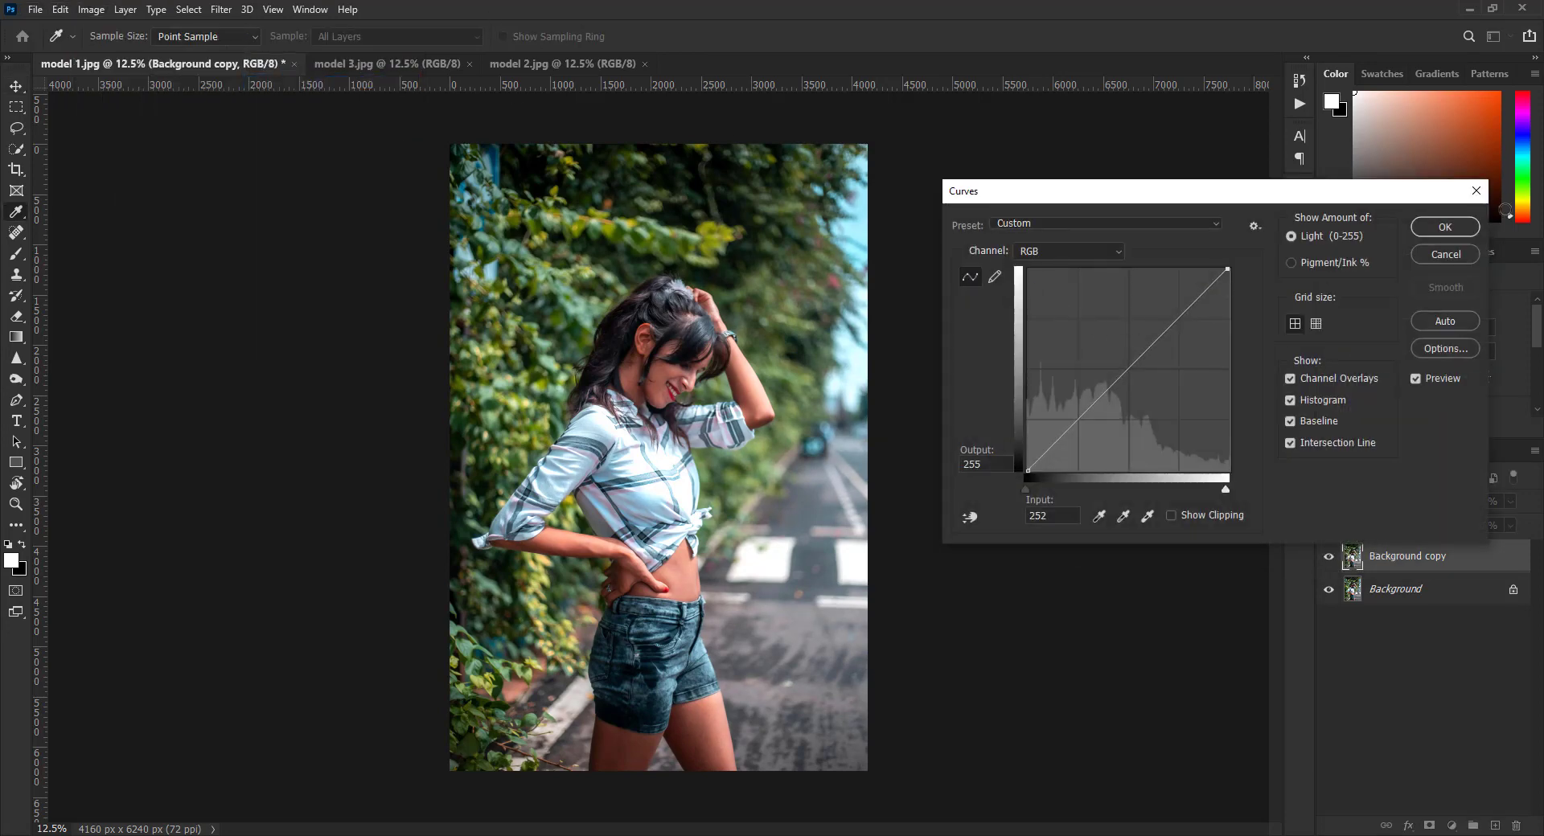
click(1445, 227)
key(v)
Merge the Background copy down and duplicate the merged Background layer
right_click(1417, 553)
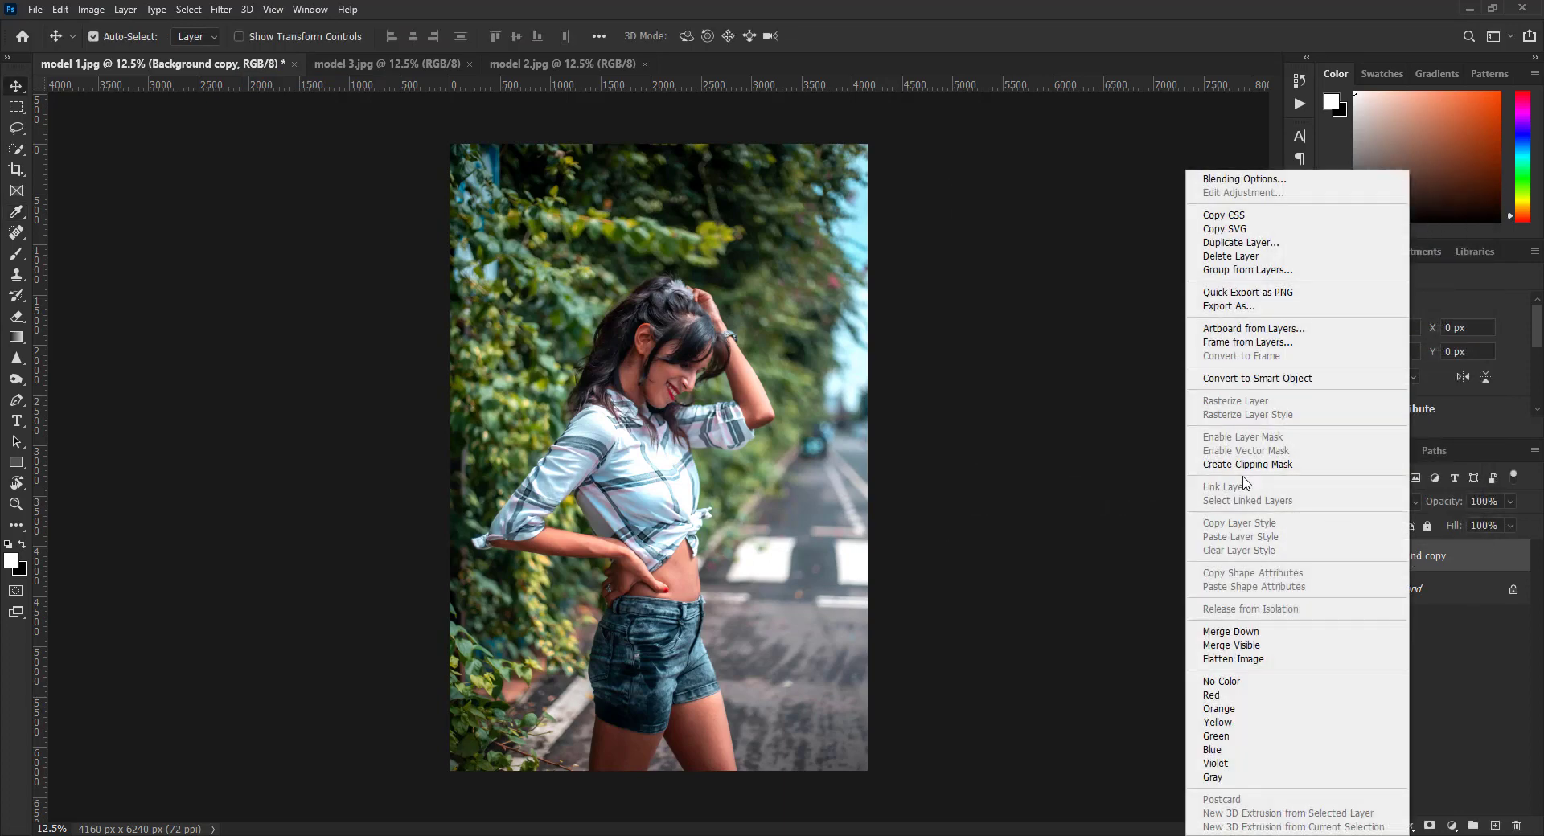
click(1264, 632)
mouse_move(1415, 557)
mouse_down()
mouse_move(1472, 788)
mouse_move(1497, 826)
mouse_up()
Open the Camera Raw Filter on the copy and set a custom white balance with temperature +48 and tint -42
click(221, 9)
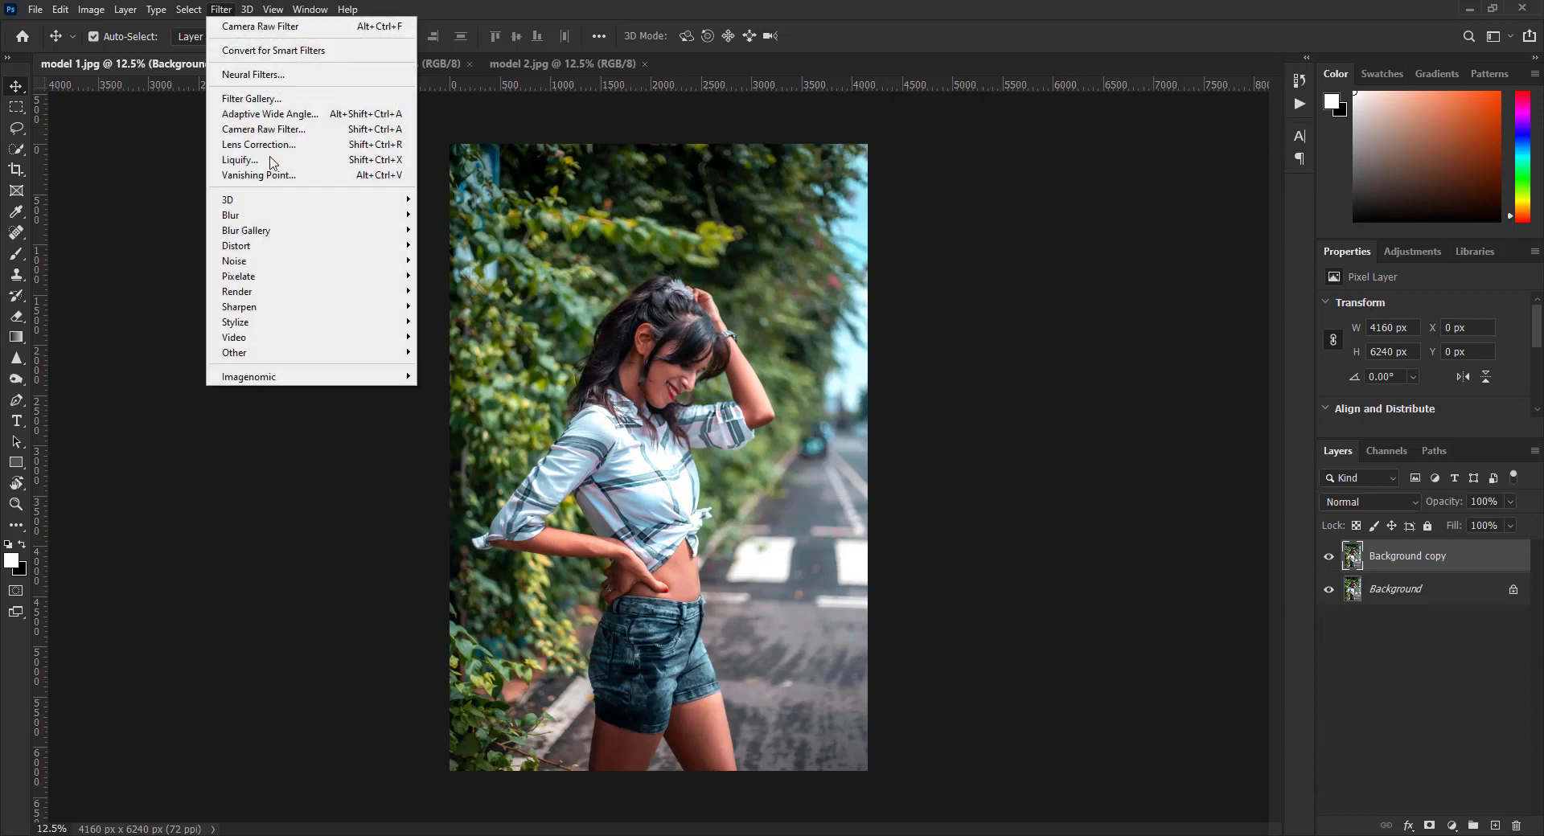
click(274, 128)
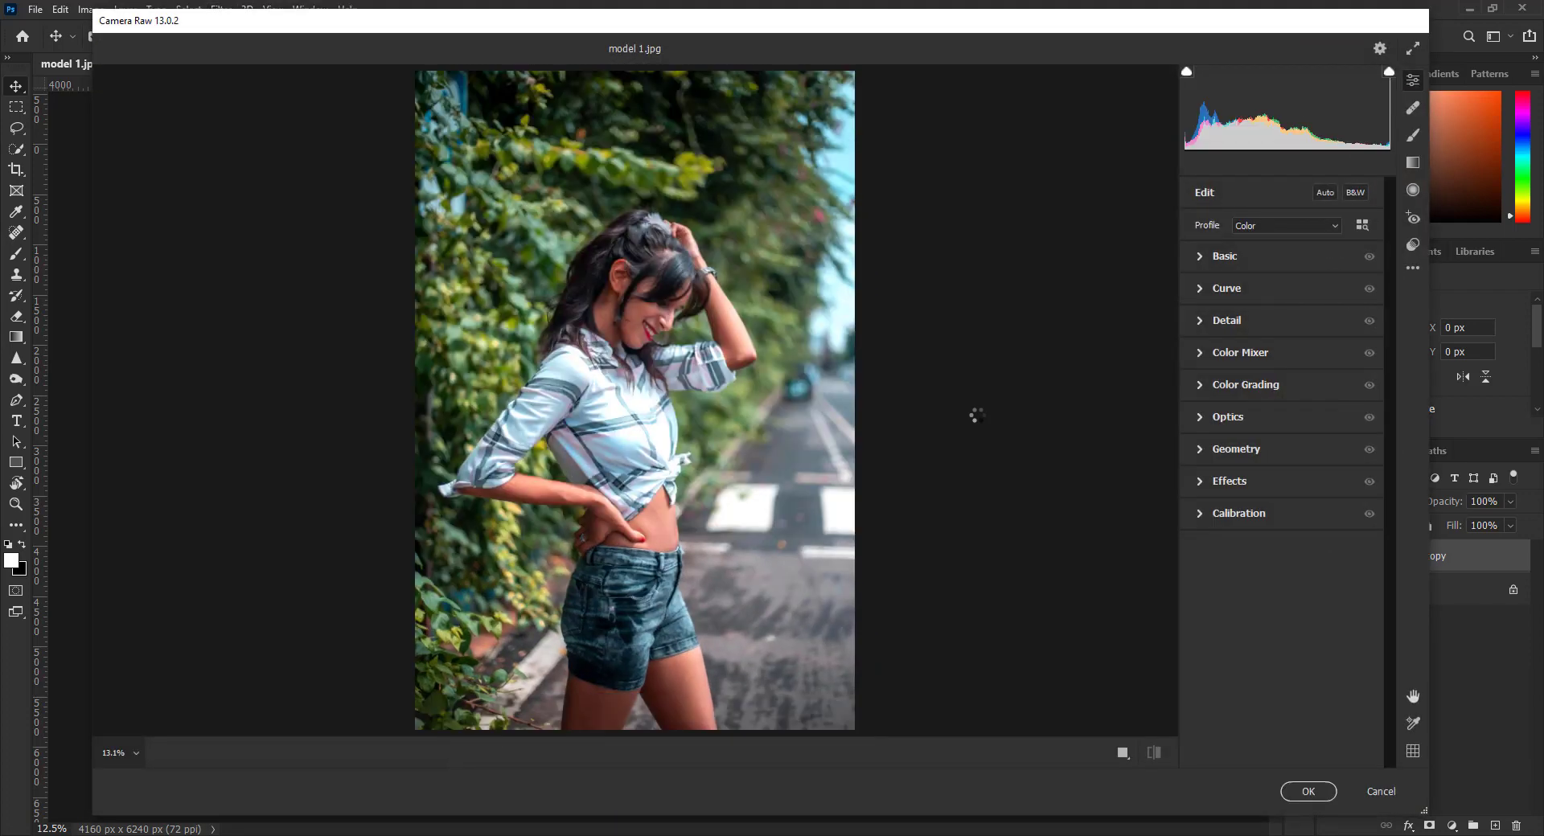
click(1204, 257)
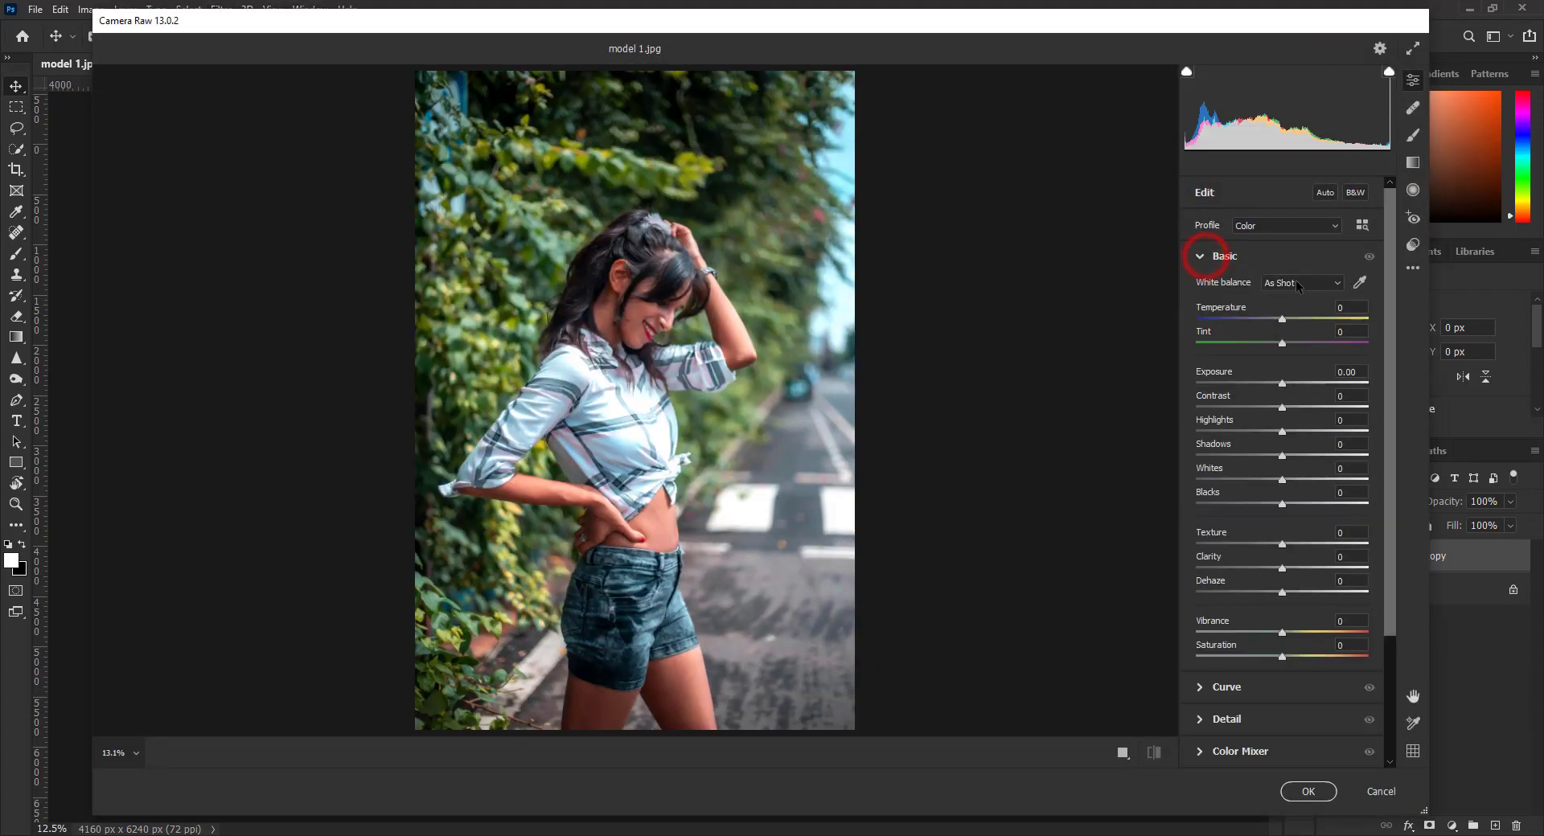
click(1287, 288)
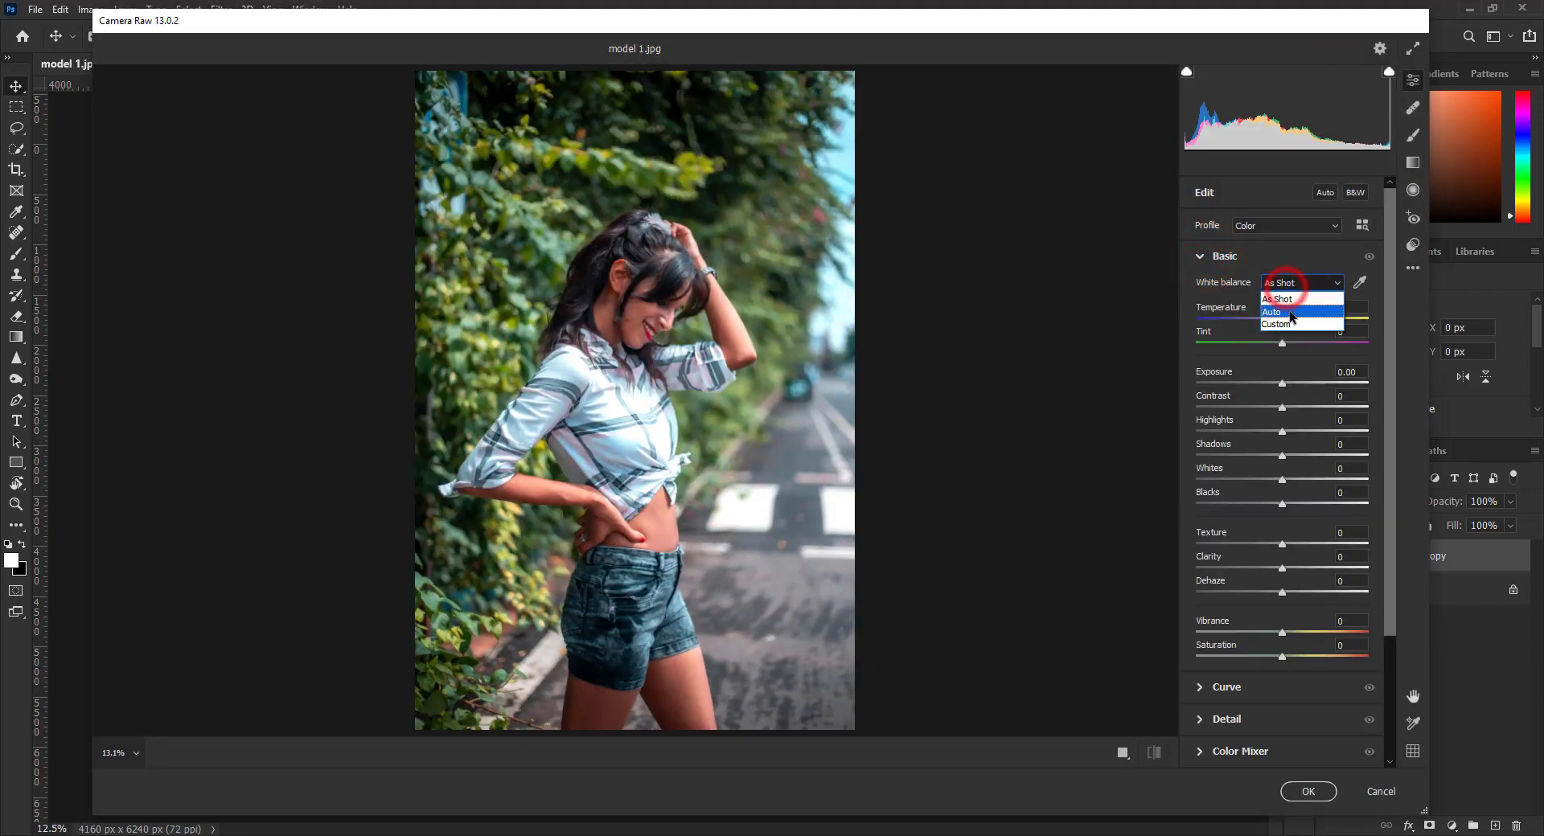
click(1285, 322)
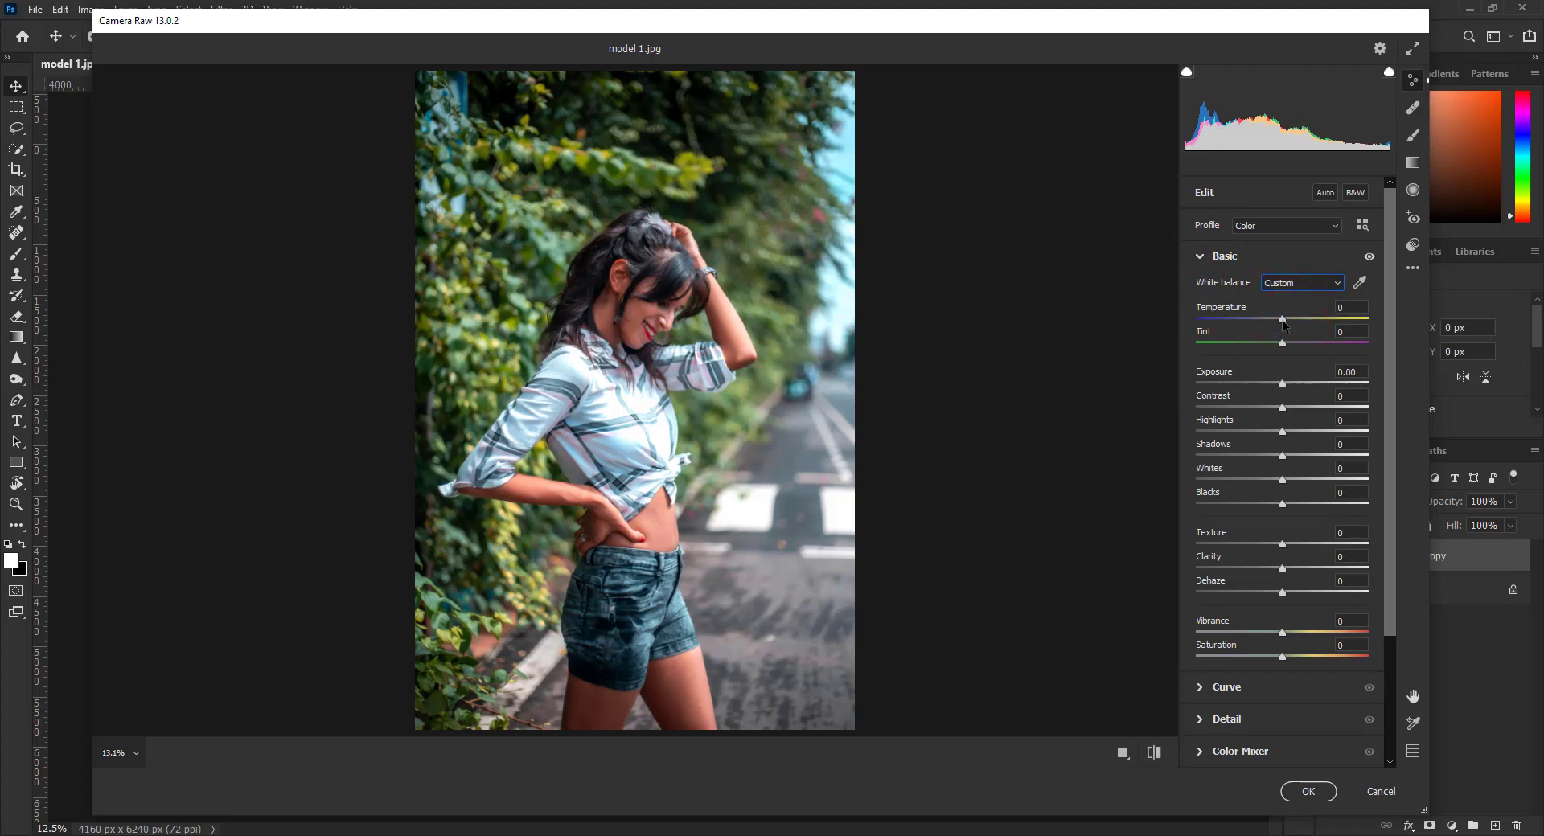
drag(1283, 322, 1323, 329)
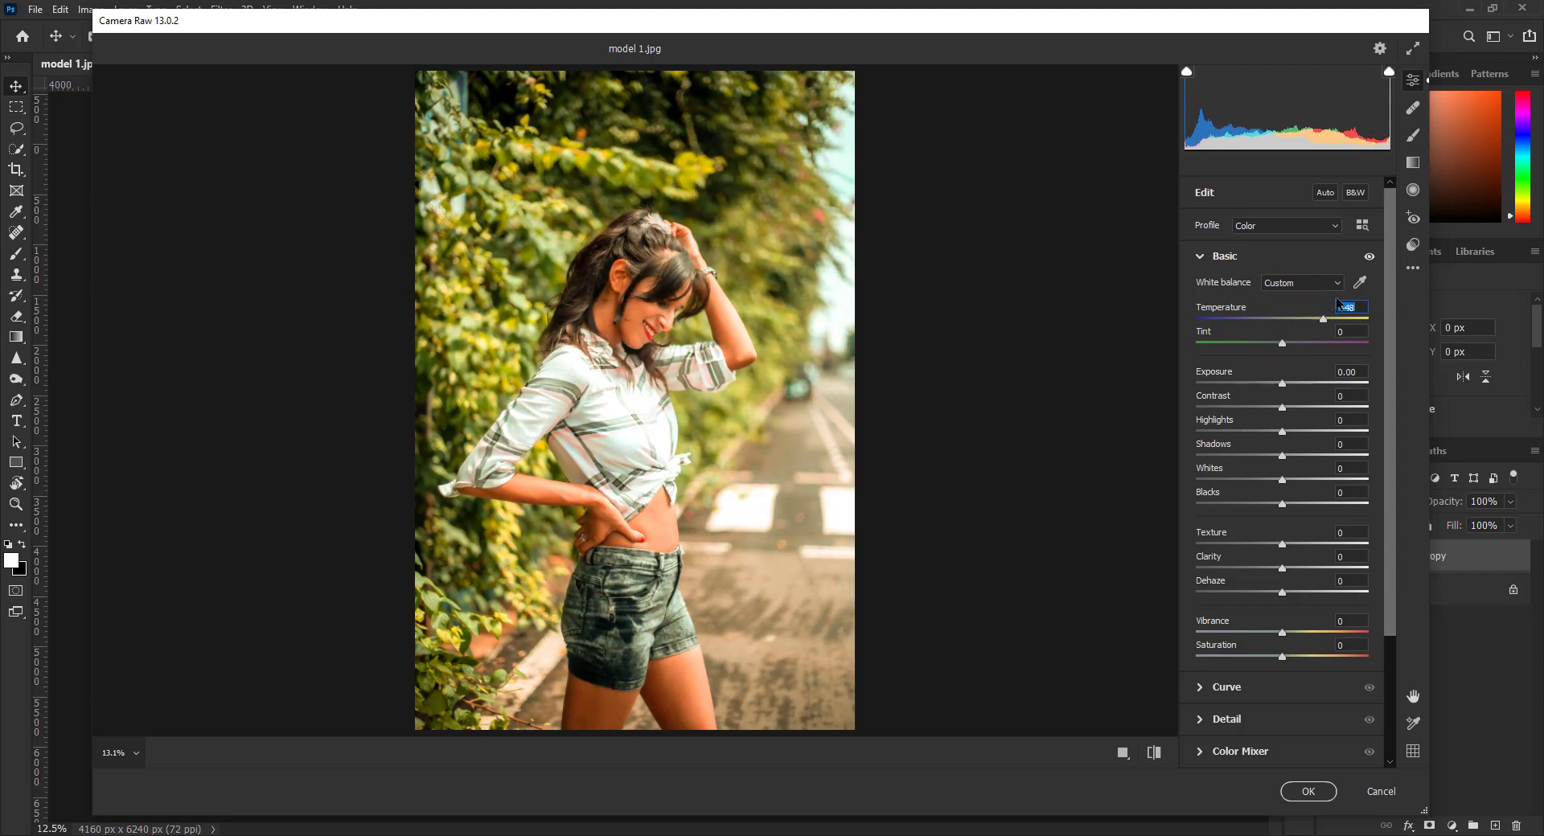
click(1243, 344)
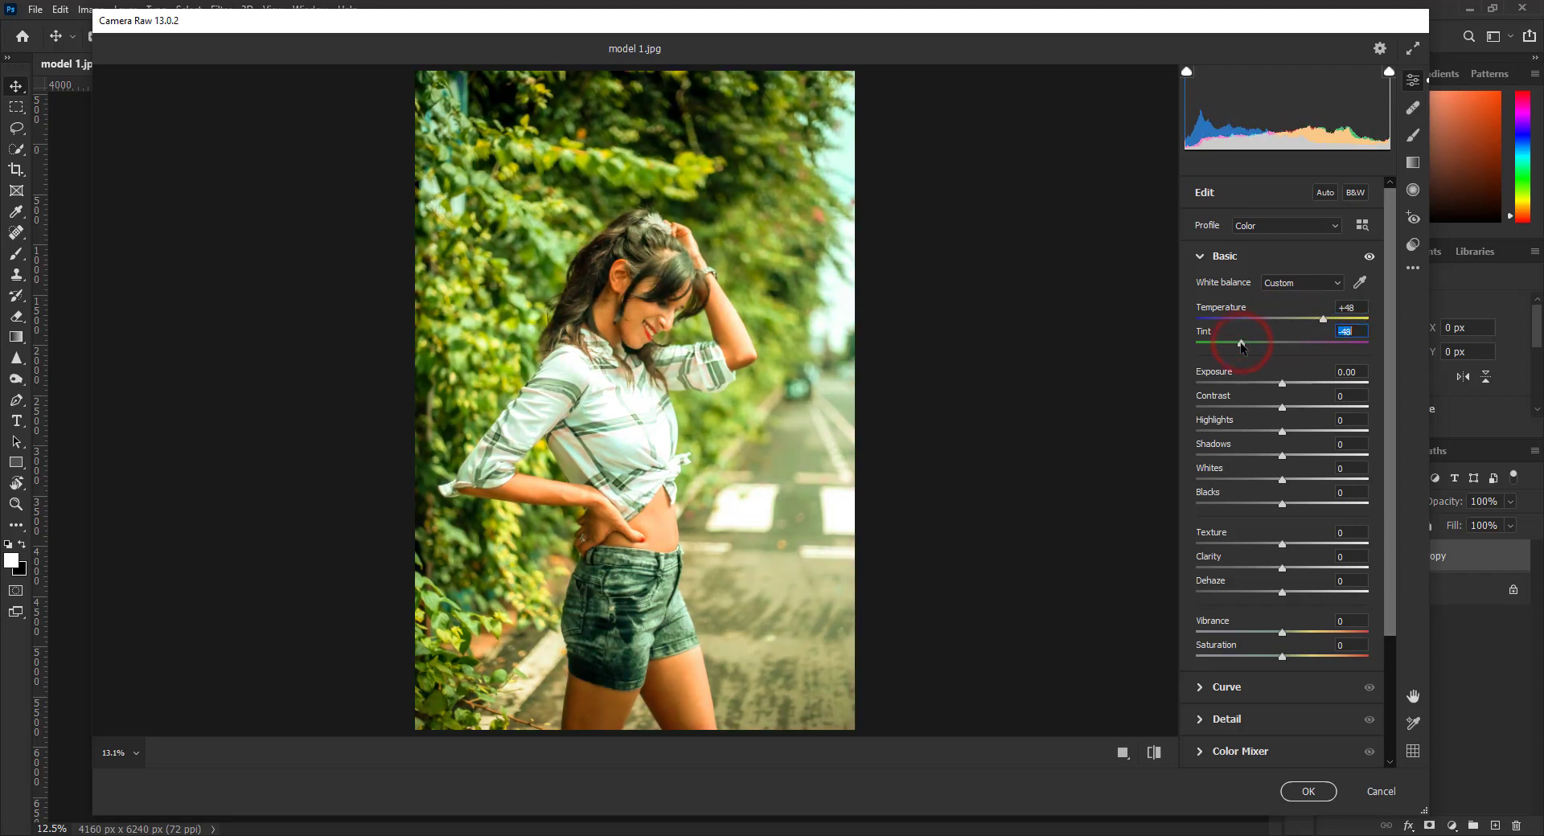
drag(1241, 343, 1247, 348)
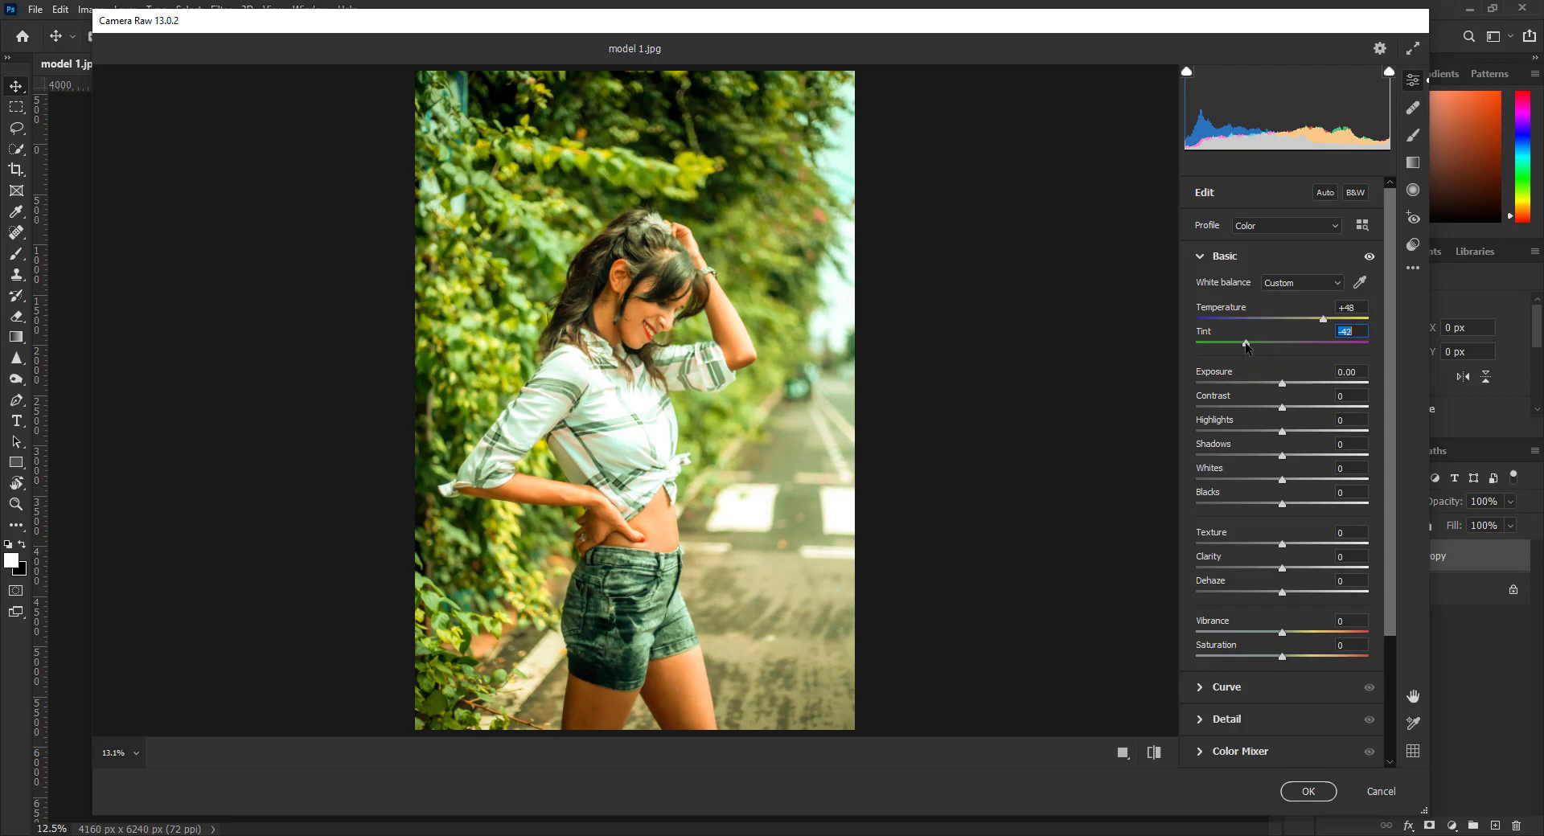
Set the exposure to -0.20 in the Basic adjustments
click(1285, 382)
click(1358, 372)
drag(1363, 372, 1356, 377)
key(BackSpace)
text(2)
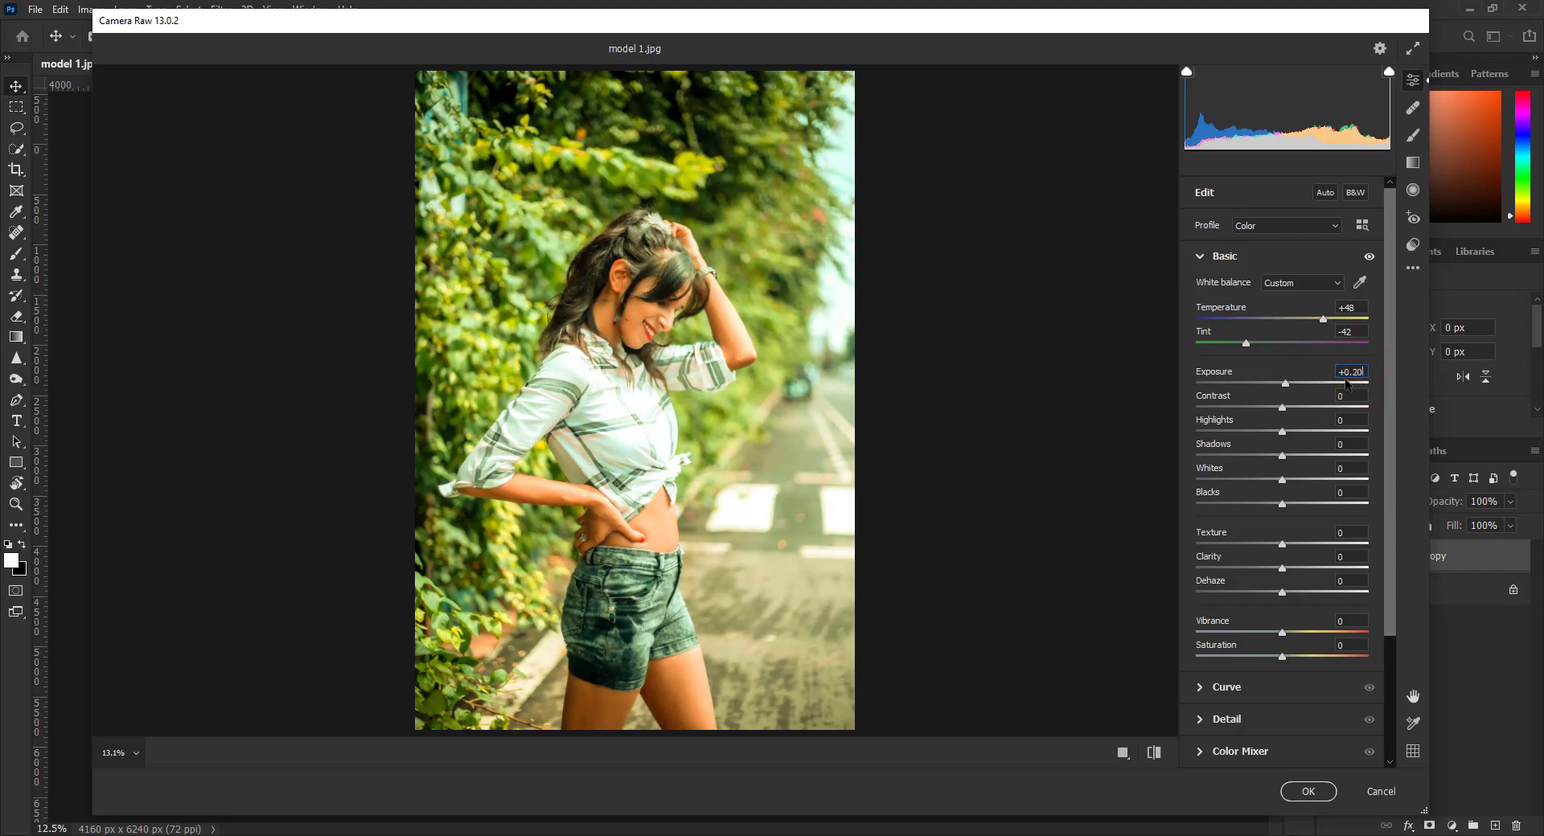
click(1344, 375)
key(BackSpace)
drag(1347, 371, 1335, 368)
text(-)
click(1359, 370)
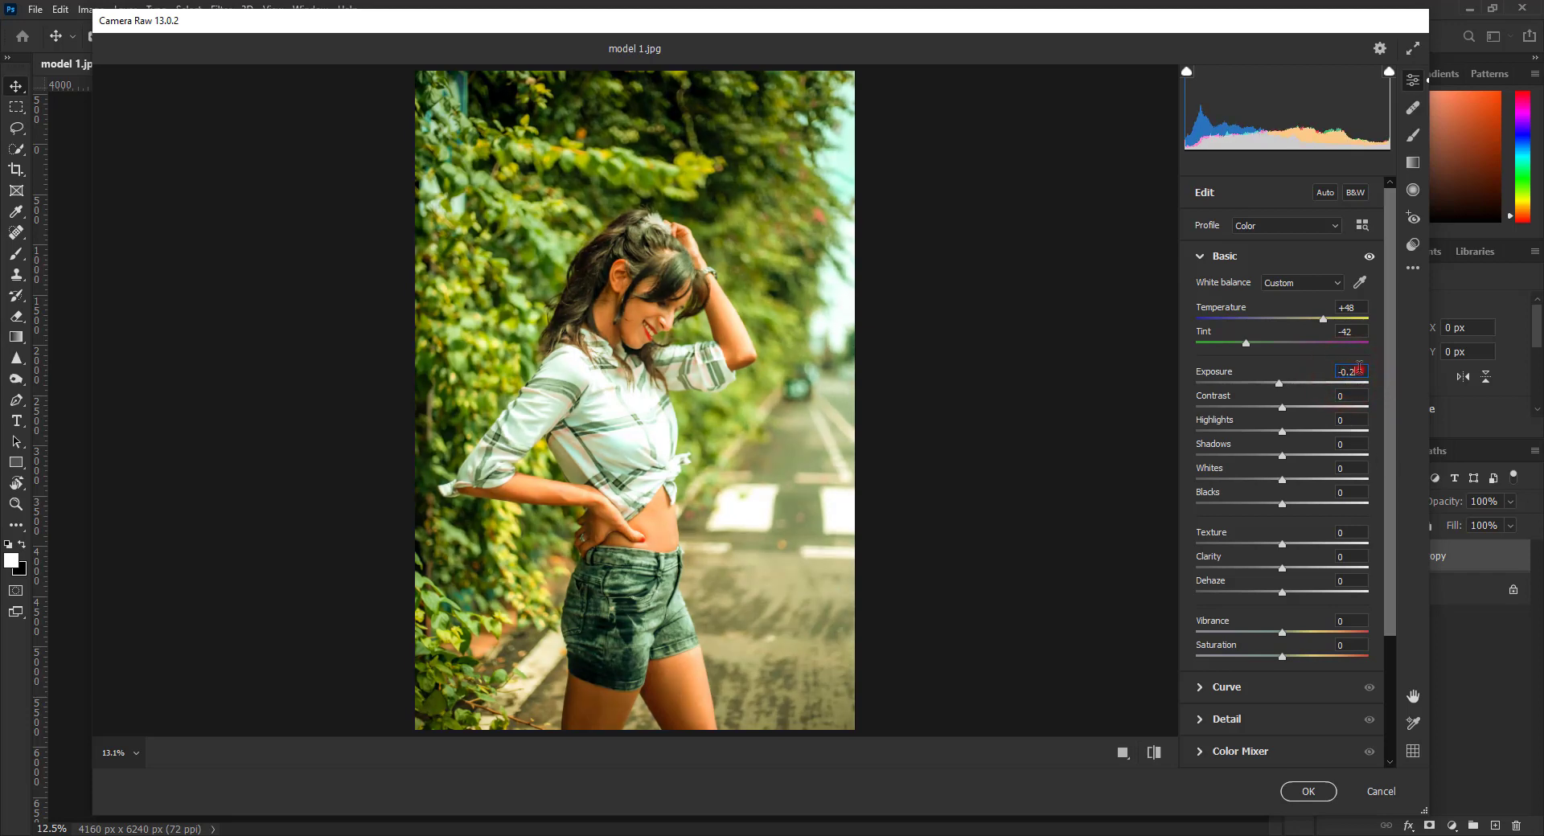
text(0)
Set the tones to contrast +40, highlights +12, shadows +20, whites -100 and blacks -58
drag(1288, 411, 1326, 413)
text(40)
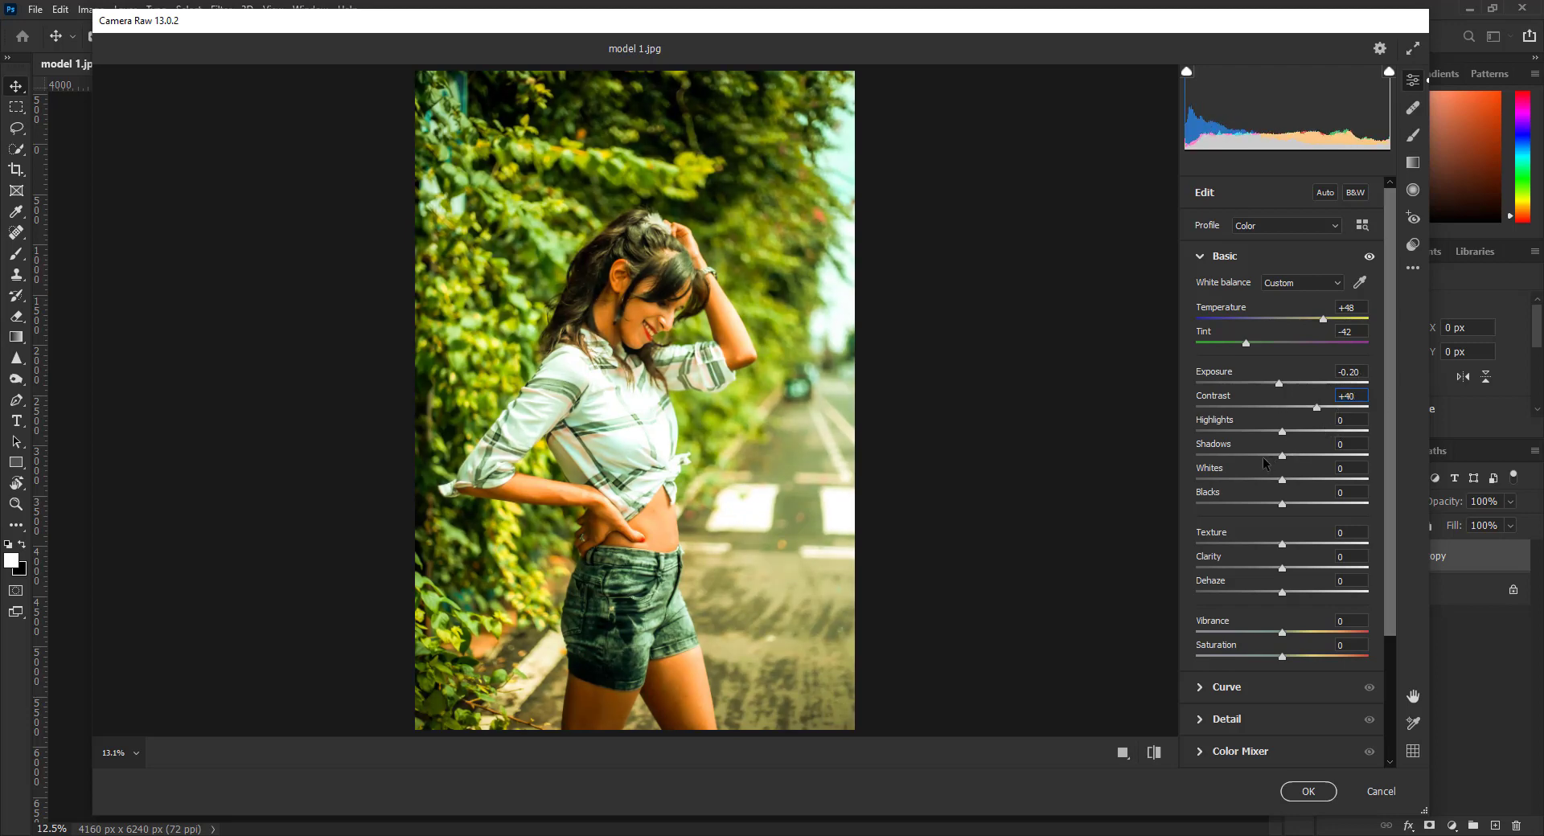
drag(1285, 438, 1296, 436)
text(+12)
drag(1282, 456, 1294, 460)
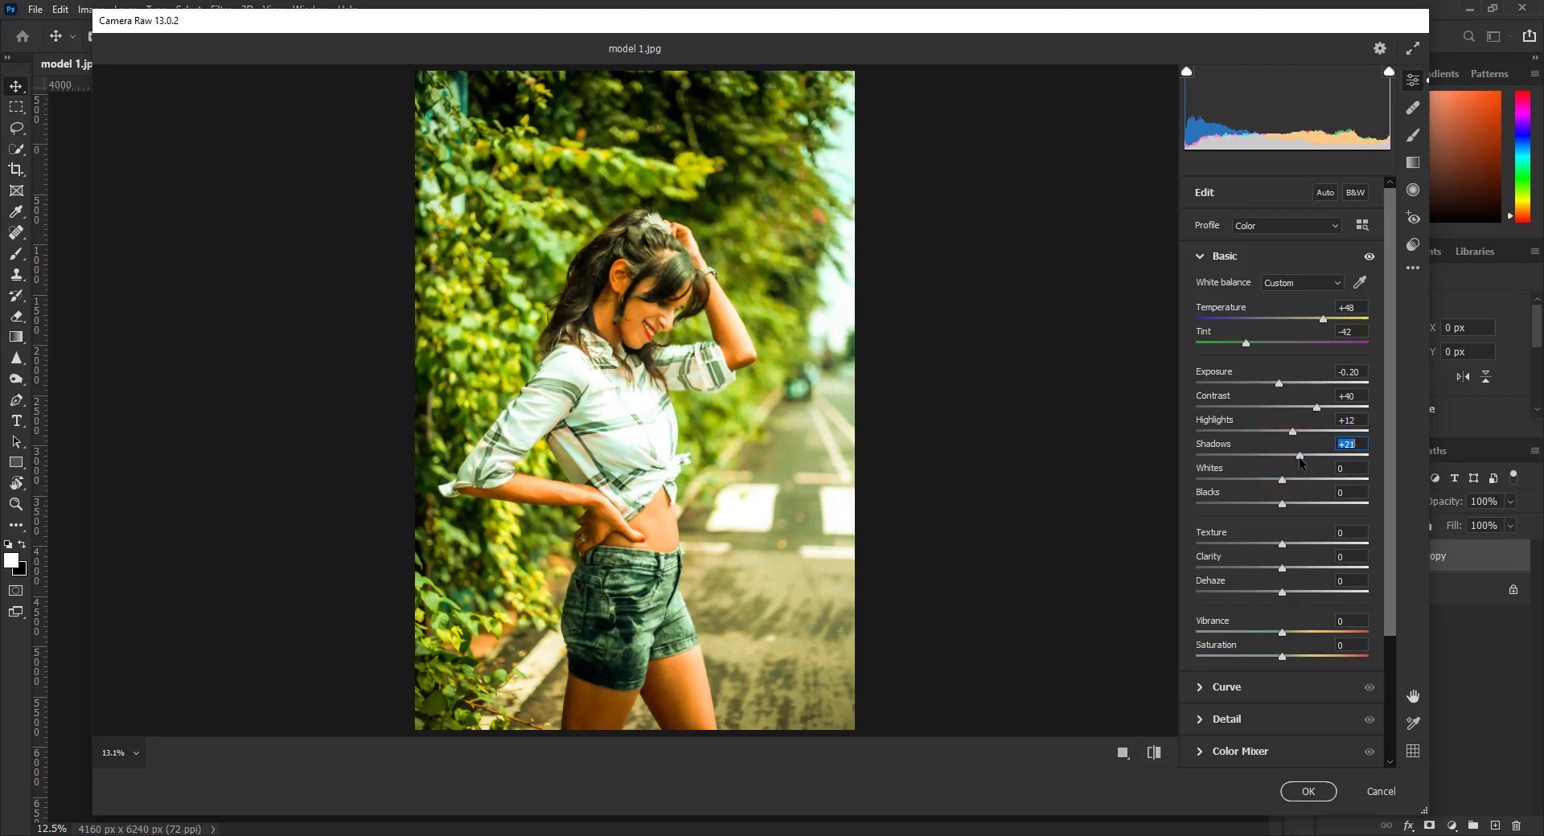
click(1275, 481)
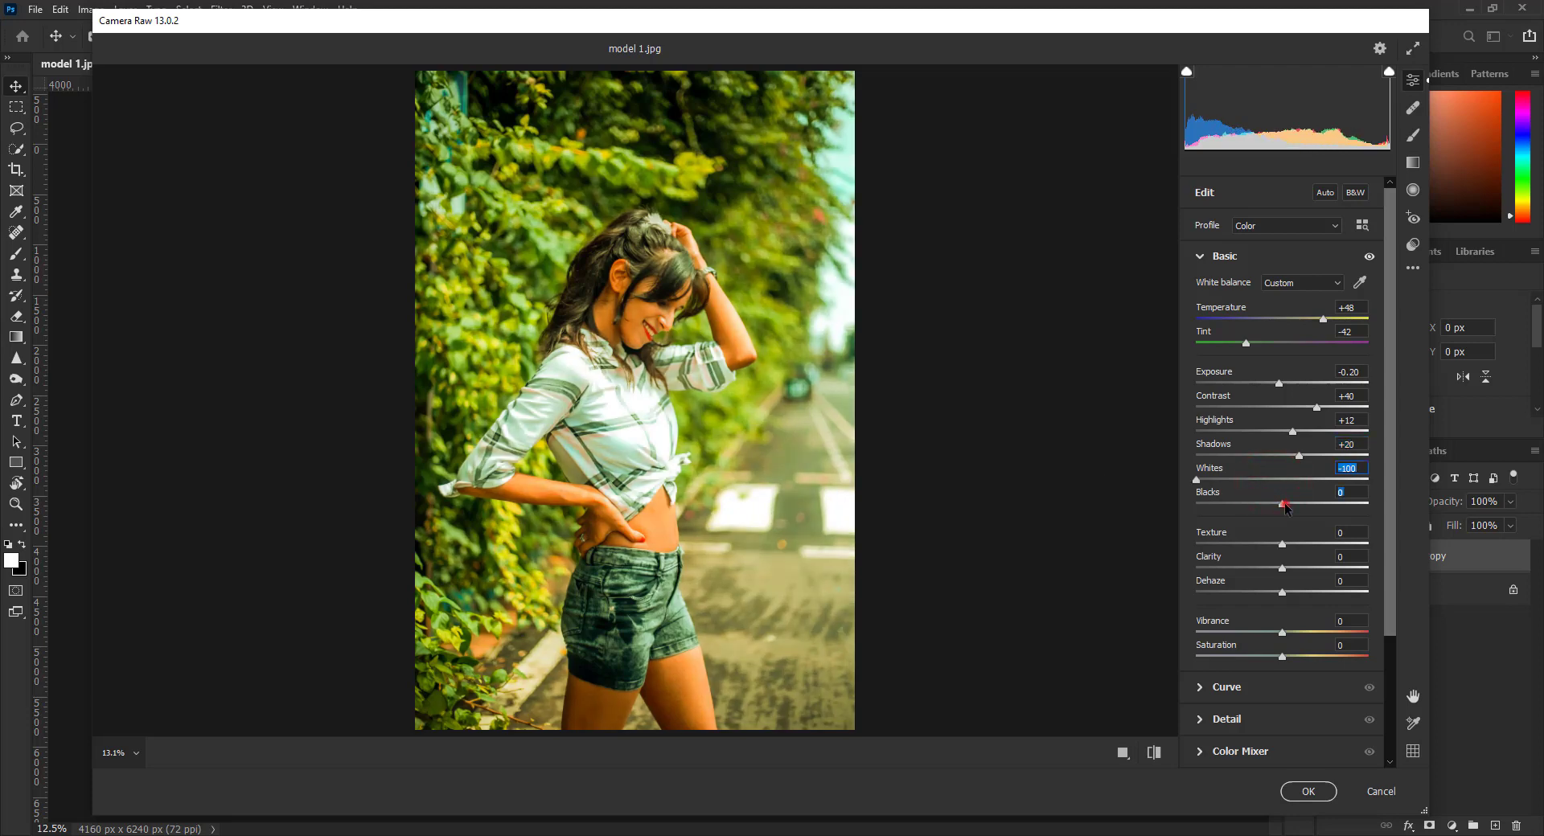
drag(1285, 506, 1233, 502)
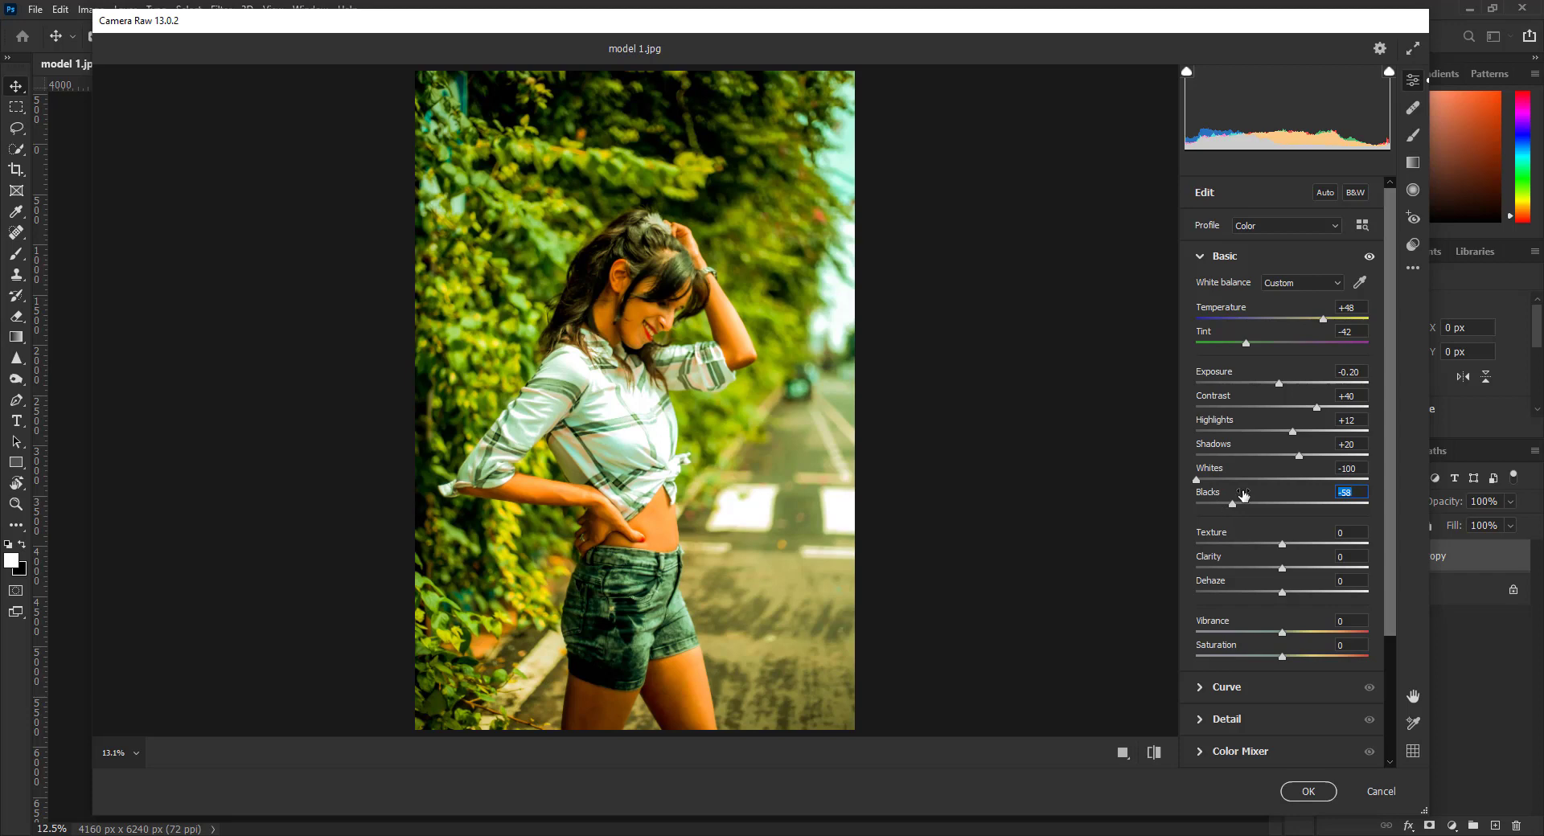
Set clarity to +12, dehaze to +24, vibrance to +35 and saturation to -22
click(1349, 557)
text(+12)
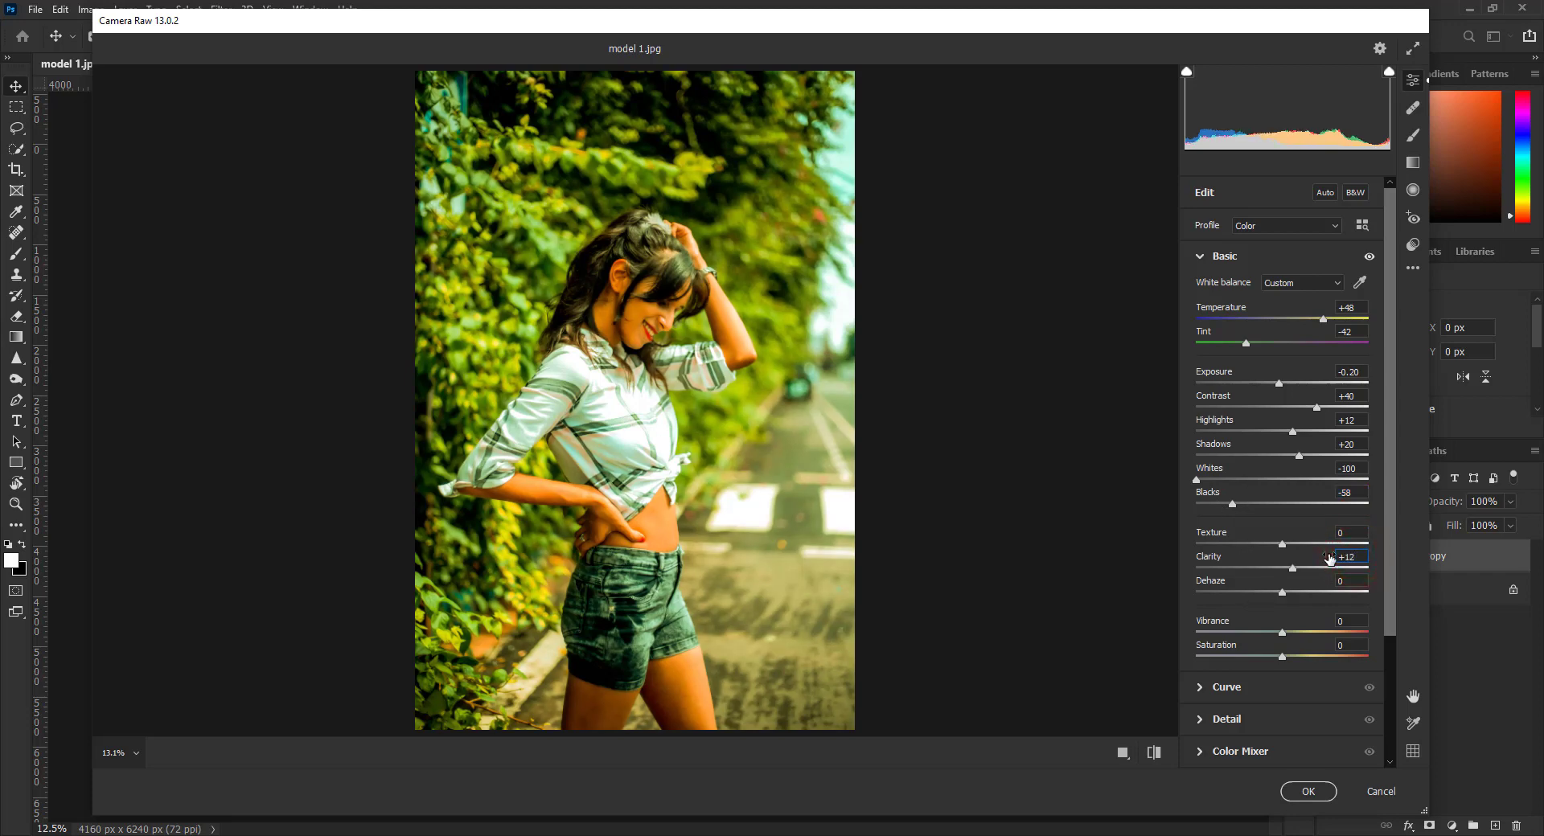
drag(1284, 593, 1299, 594)
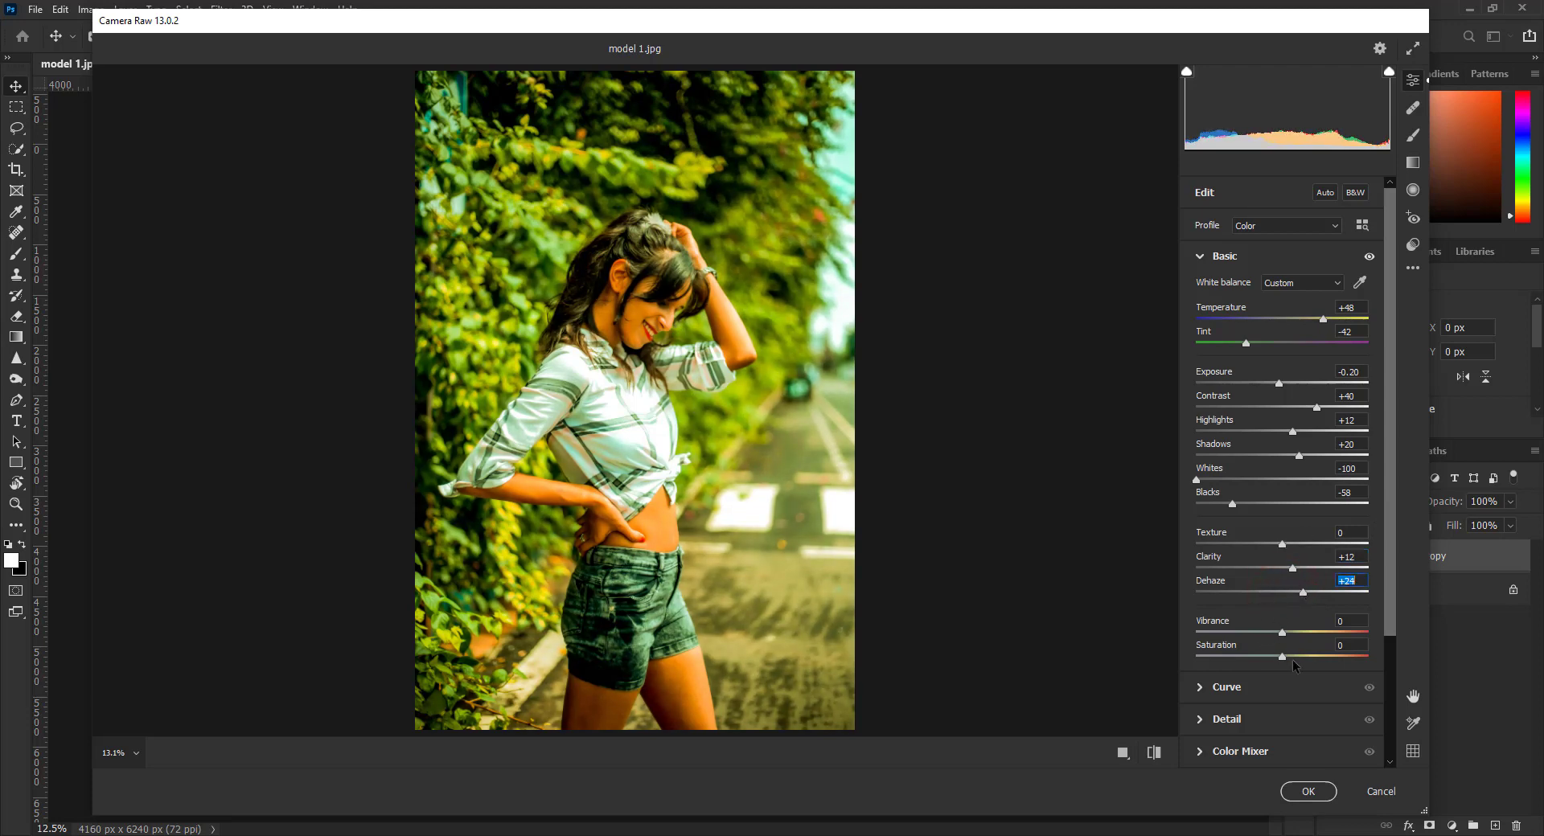
drag(1284, 632, 1311, 637)
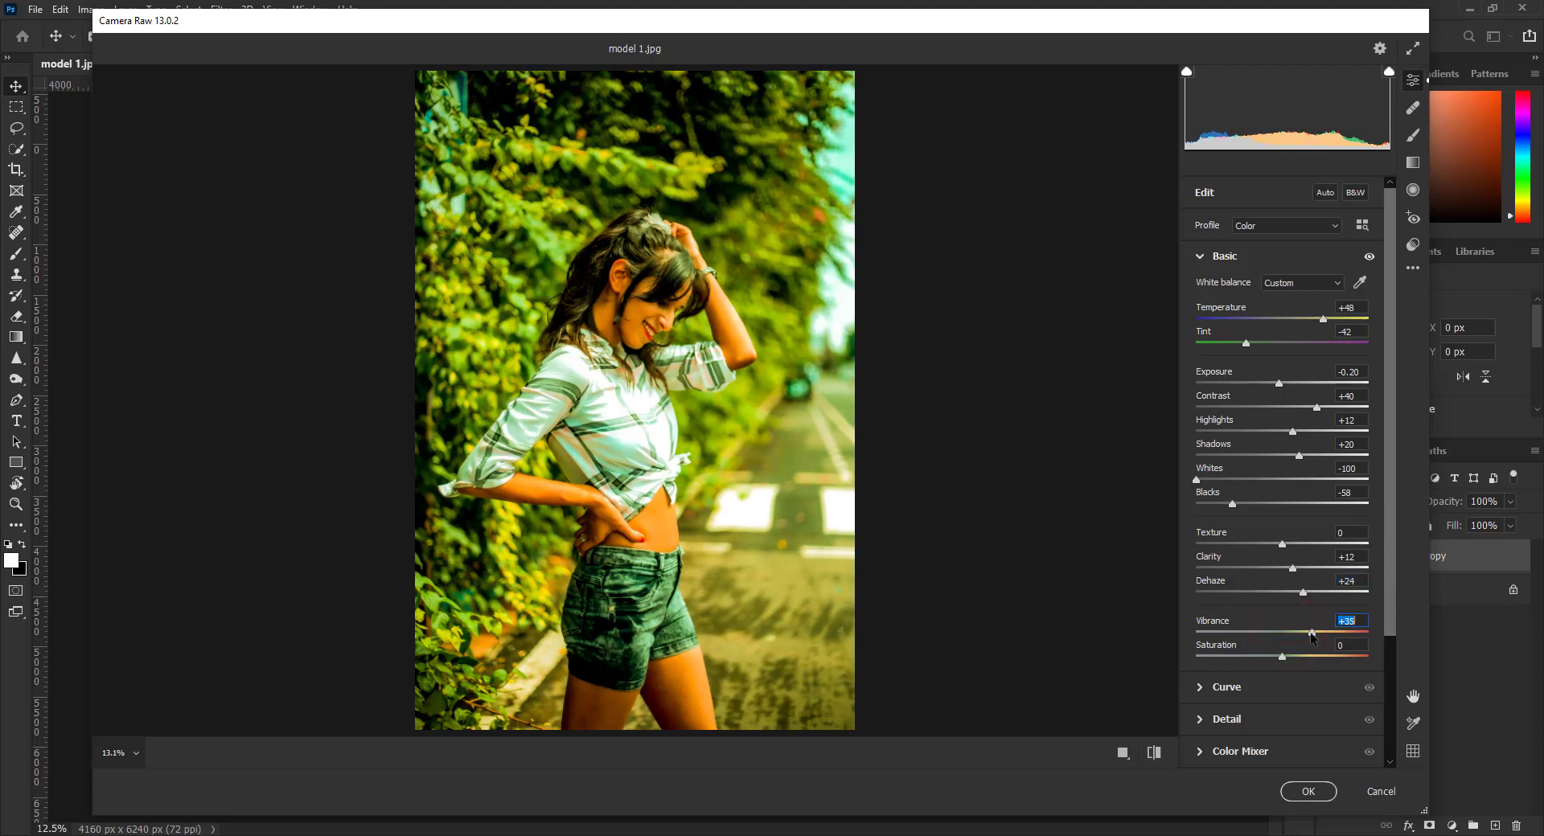
drag(1282, 656, 1251, 659)
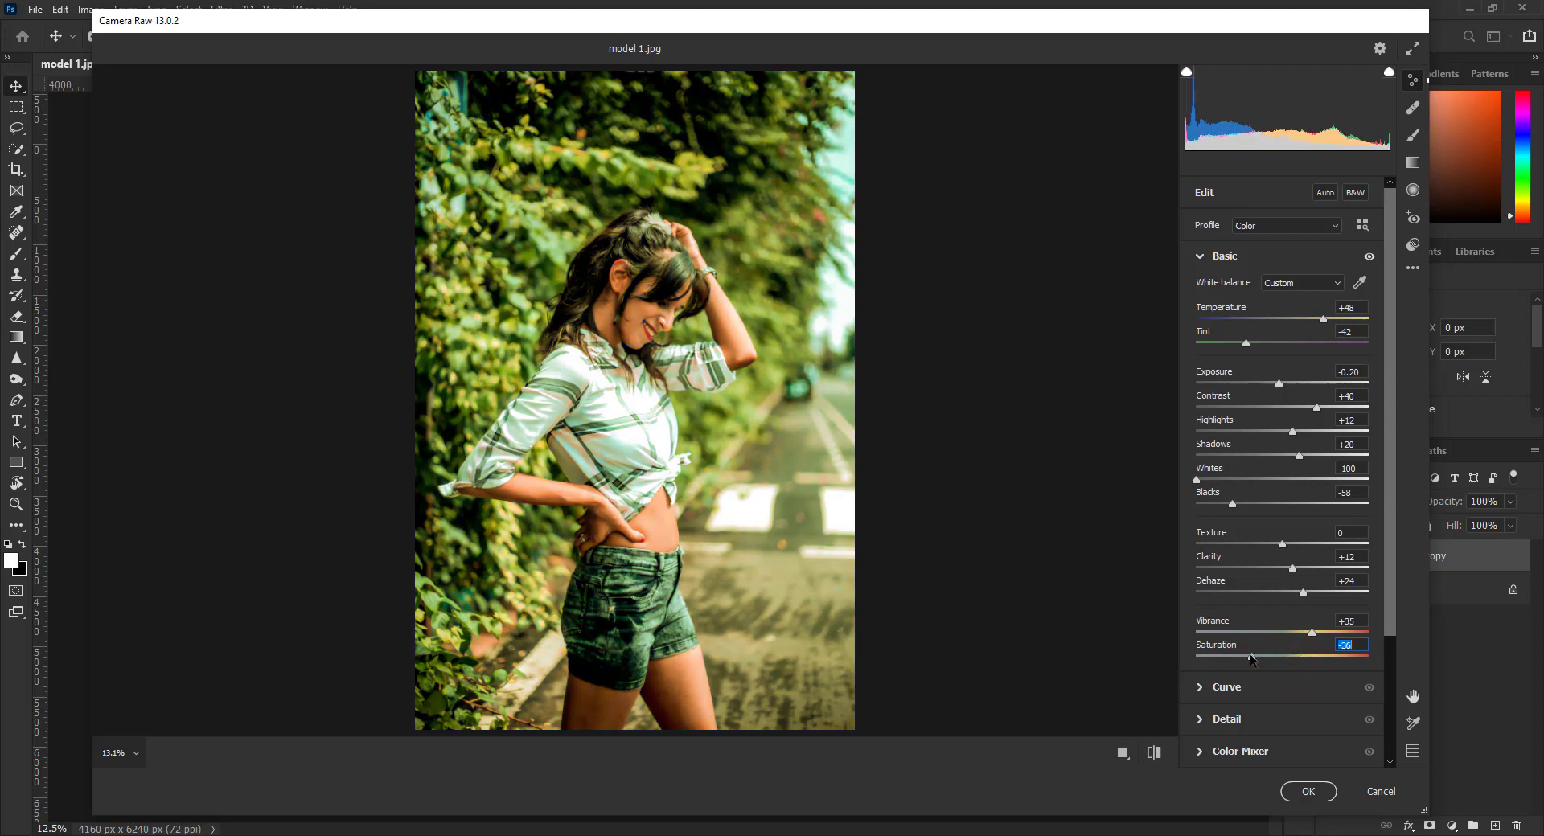
text(-22)
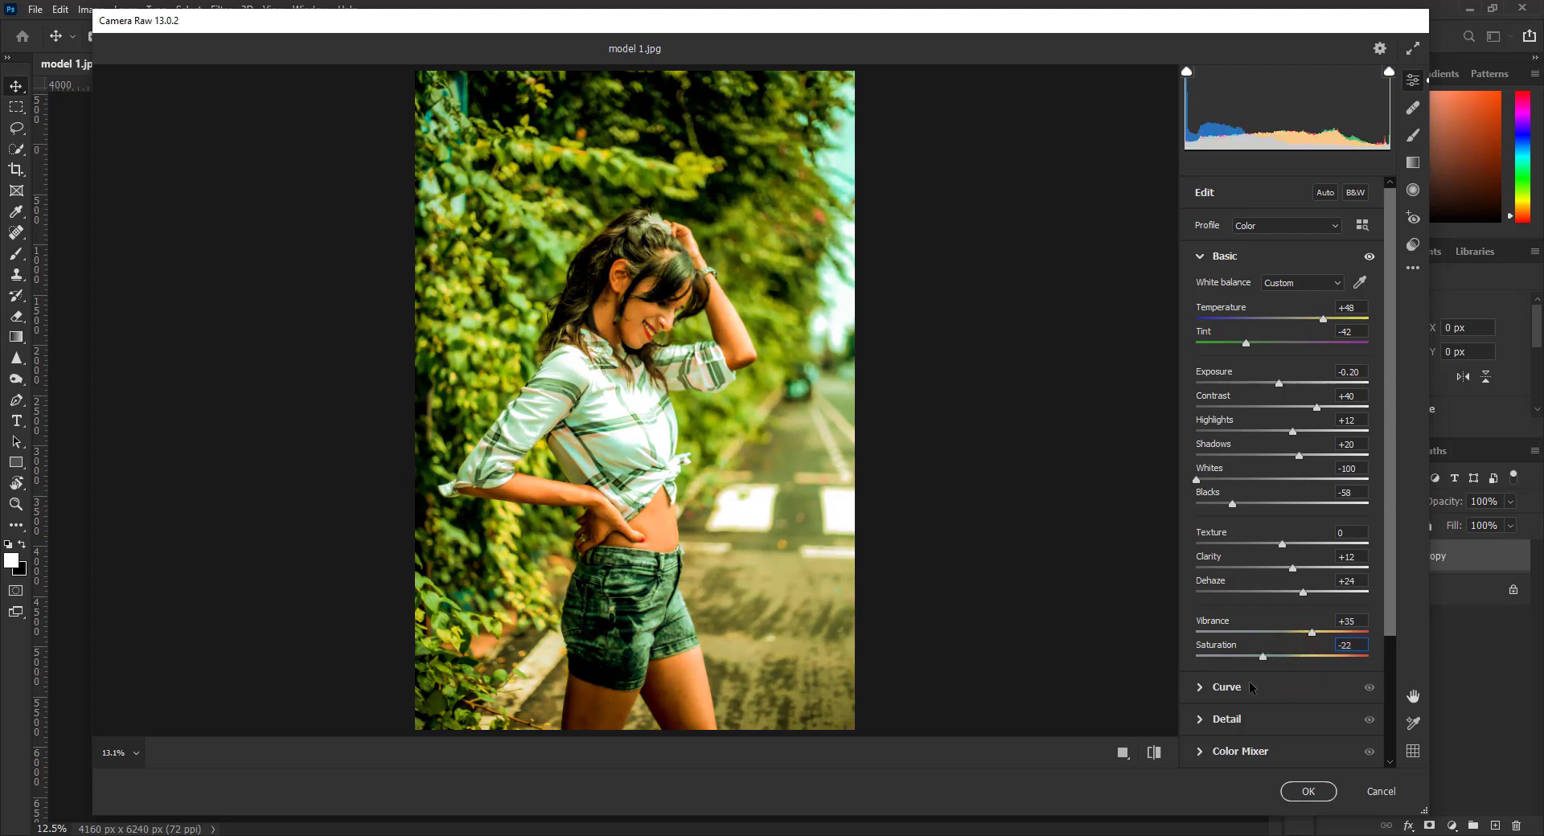
Set the white balance temperature to +40 and collapse the Basic adjustments
click(1355, 306)
text(40)
click(1226, 256)
click(1226, 256)
click(1225, 257)
Darken the point curve with a midpoint at input 147, output 107, and lower the white point's output to 235
click(1225, 288)
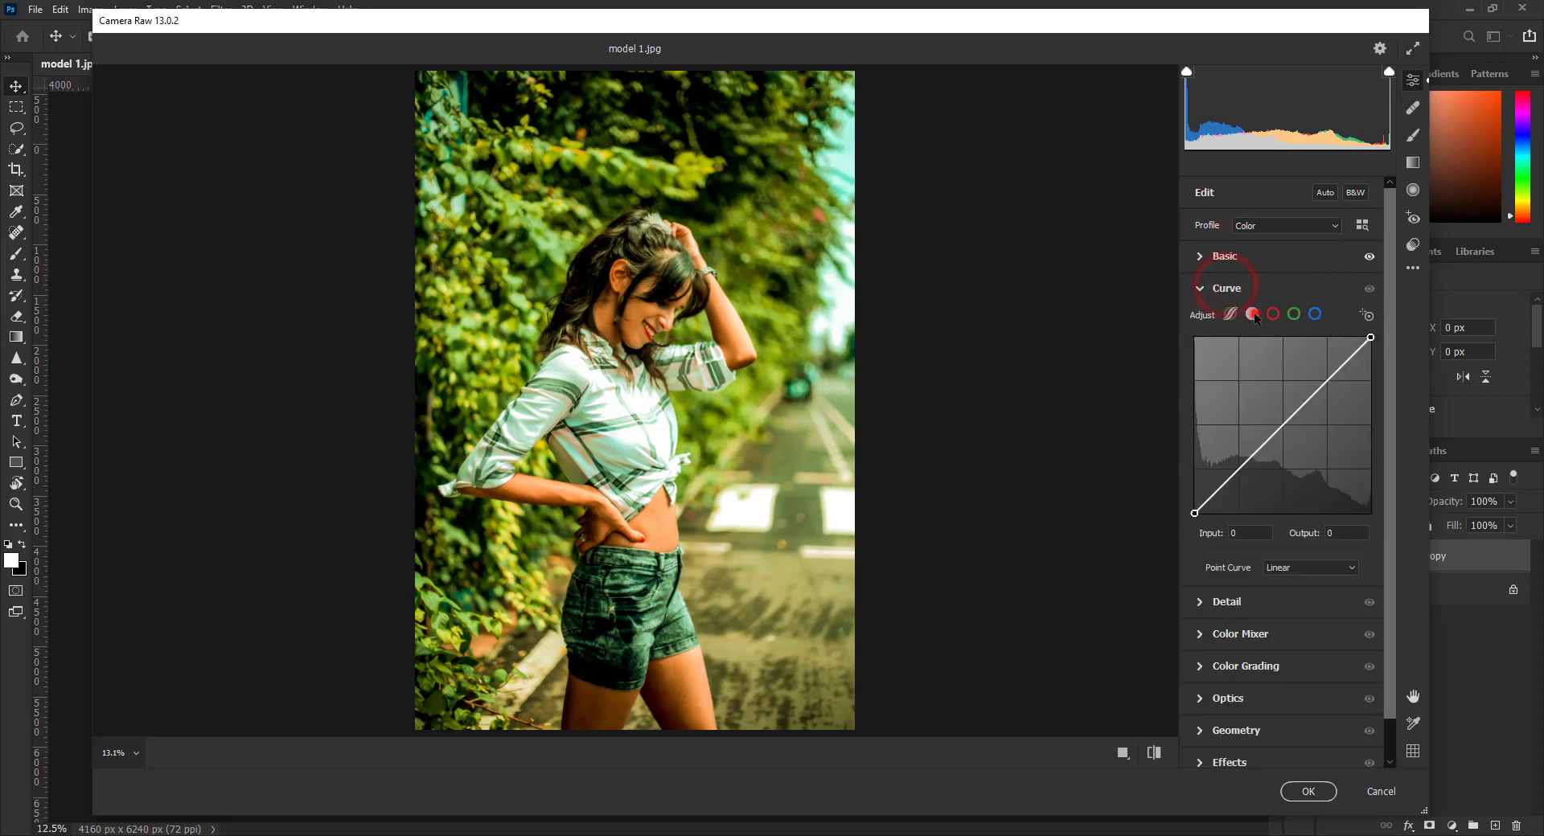
click(1252, 314)
drag(1286, 423, 1295, 437)
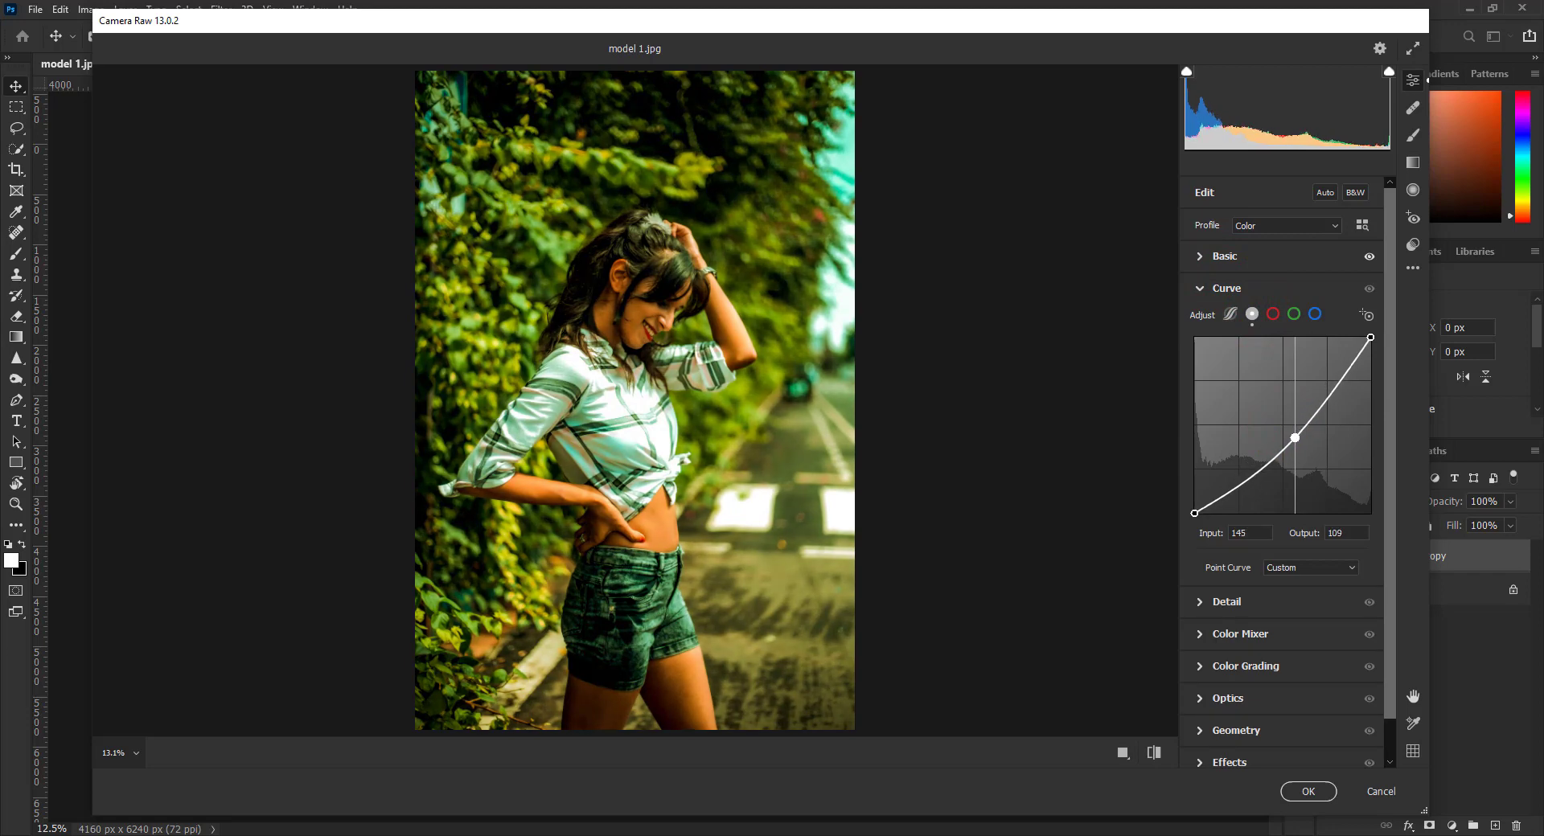
drag(1371, 338, 1370, 350)
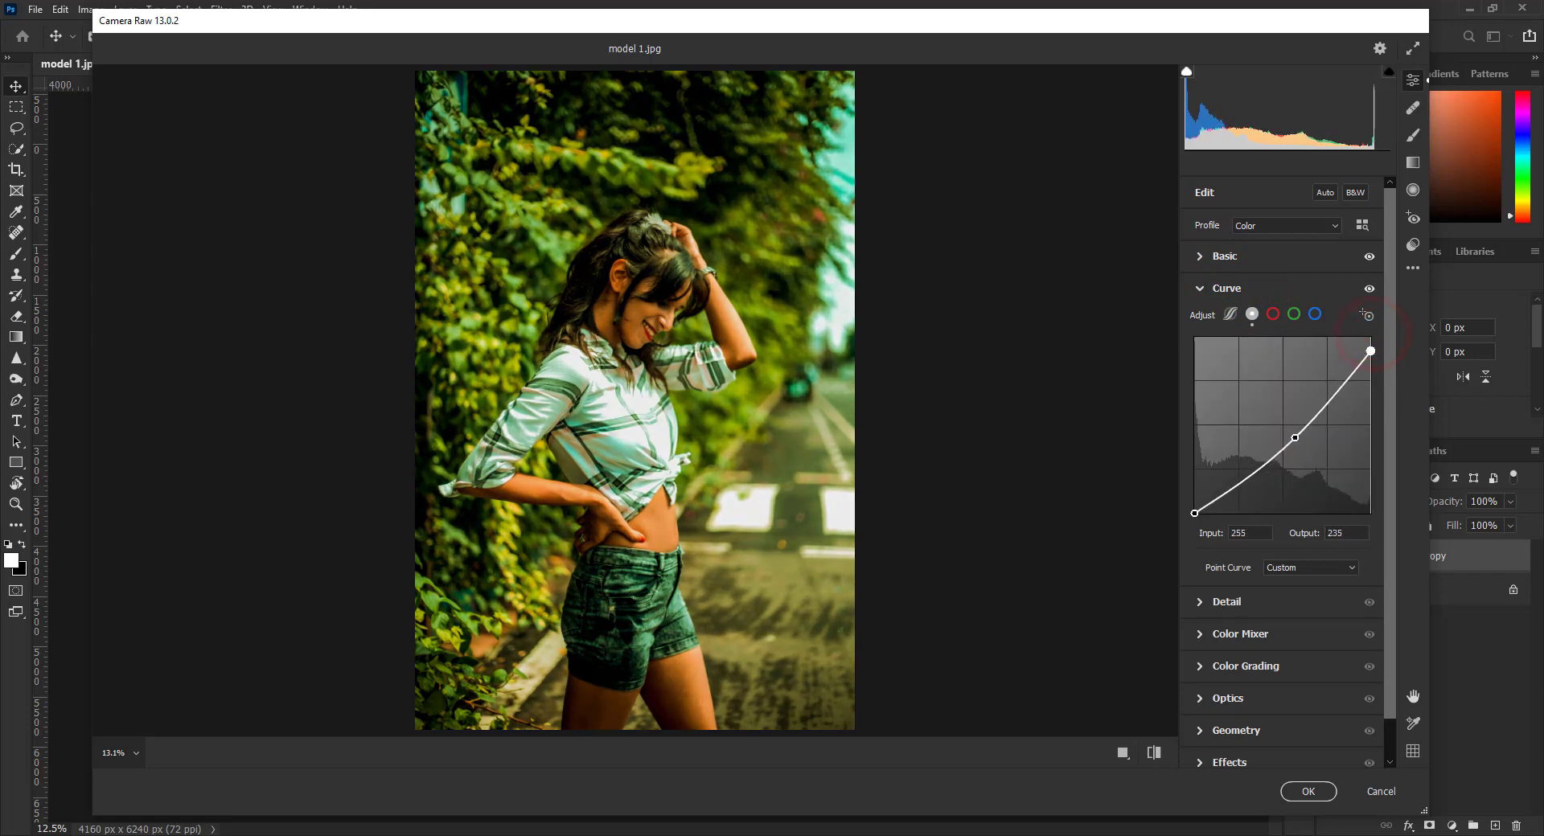
drag(1295, 437, 1295, 439)
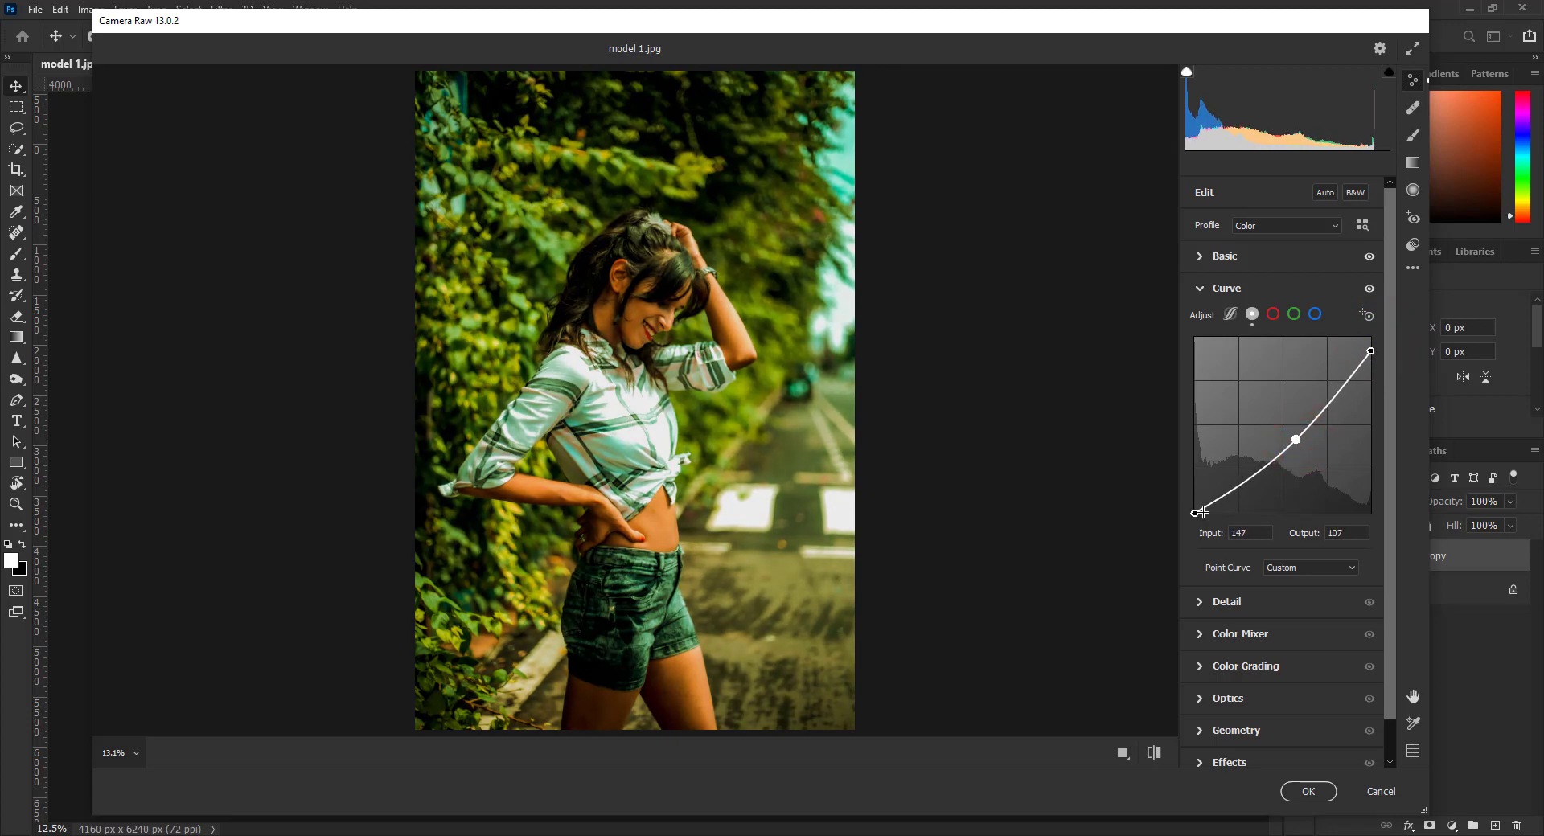
drag(1198, 514, 1195, 513)
click(1228, 287)
Set sharpening to 22, noise reduction to 10 and color noise reduction to 10 in the Detail adjustments
click(1239, 319)
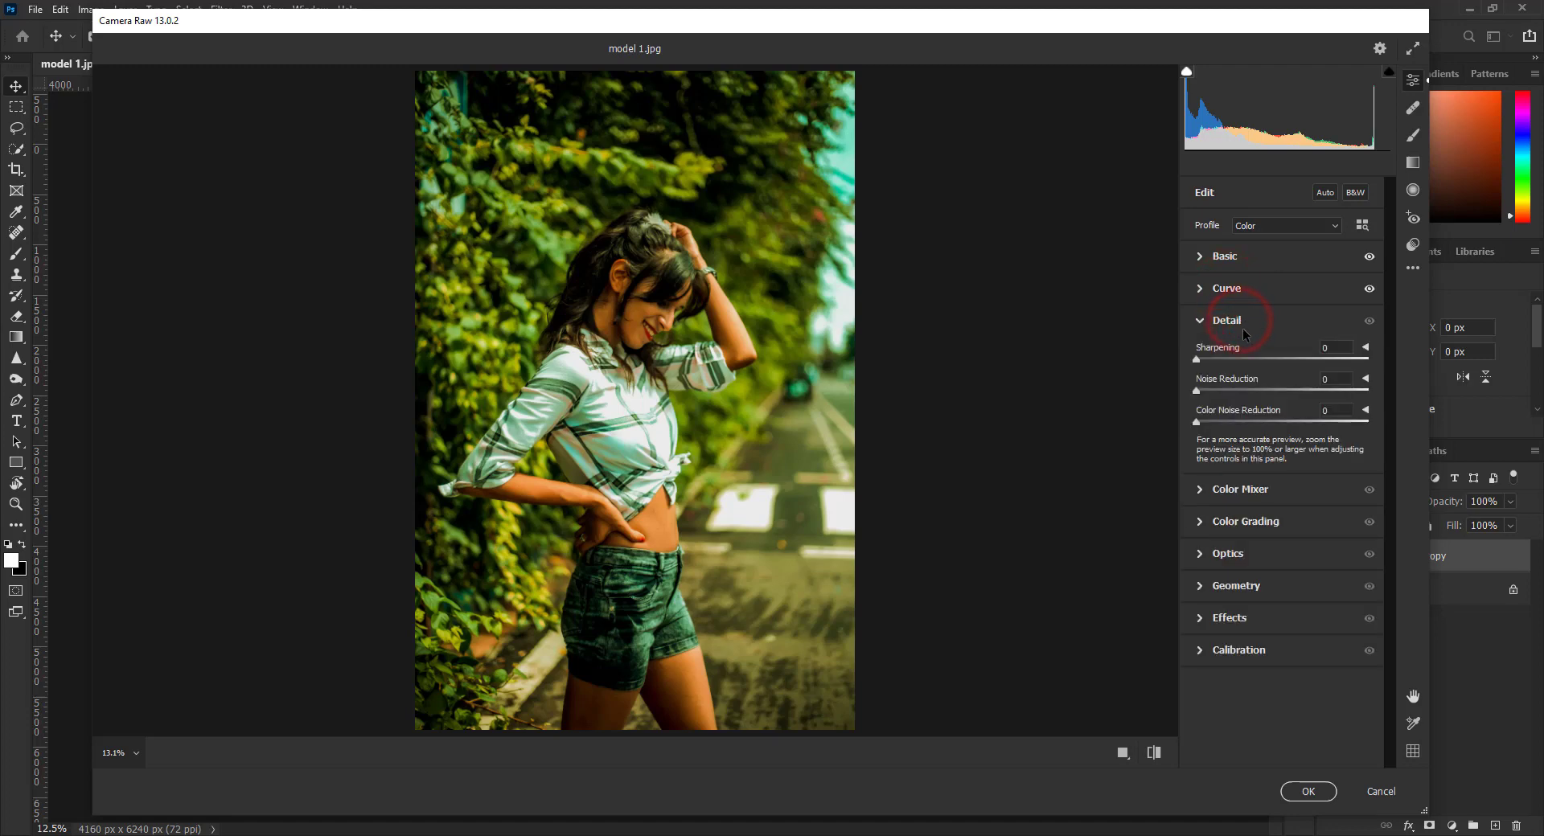
click(1329, 347)
text(22)
drag(1197, 392, 1214, 424)
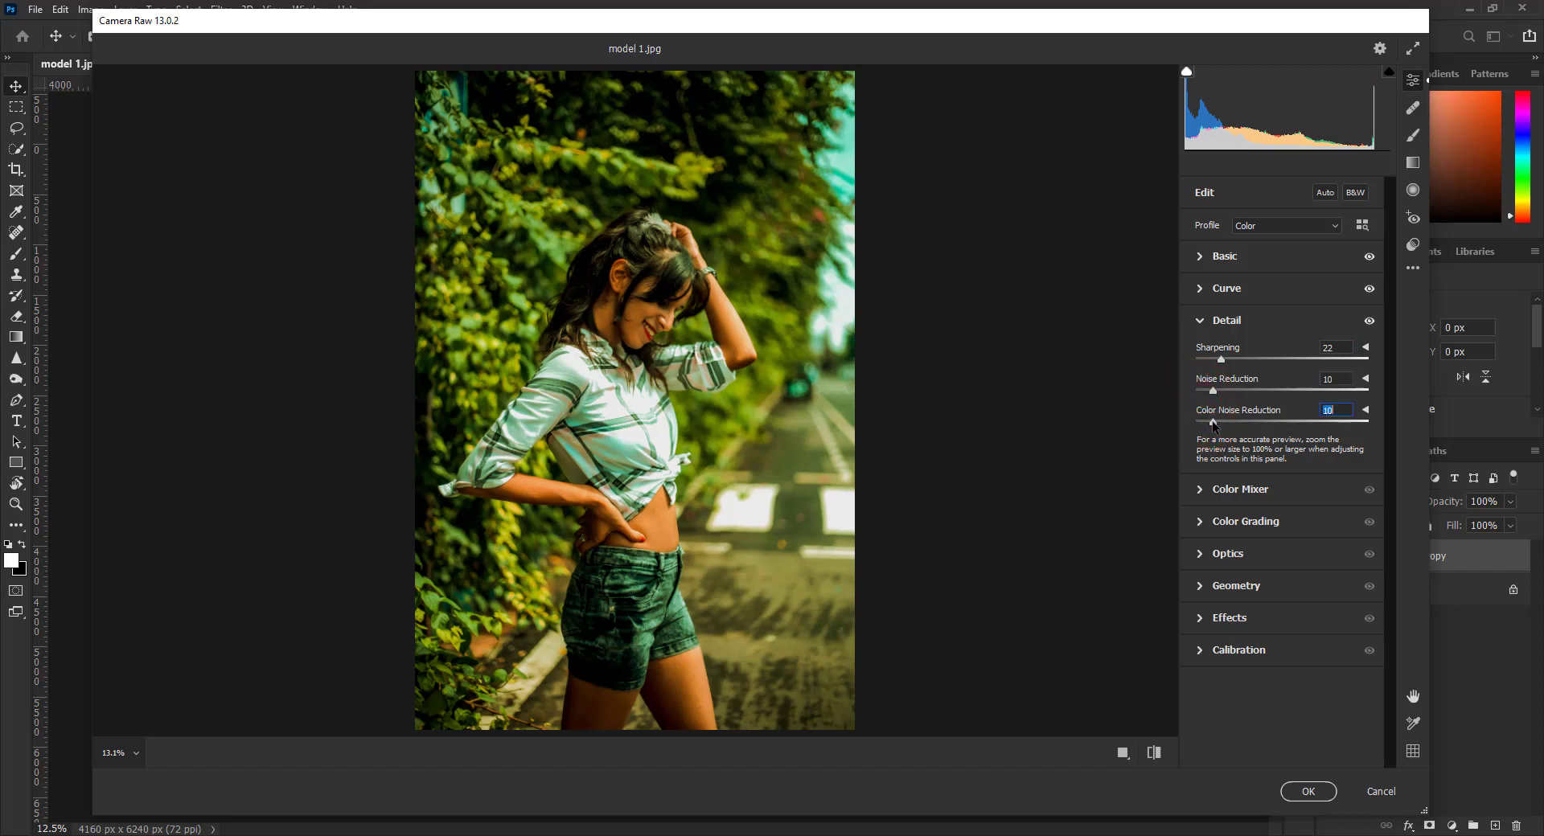
click(1254, 321)
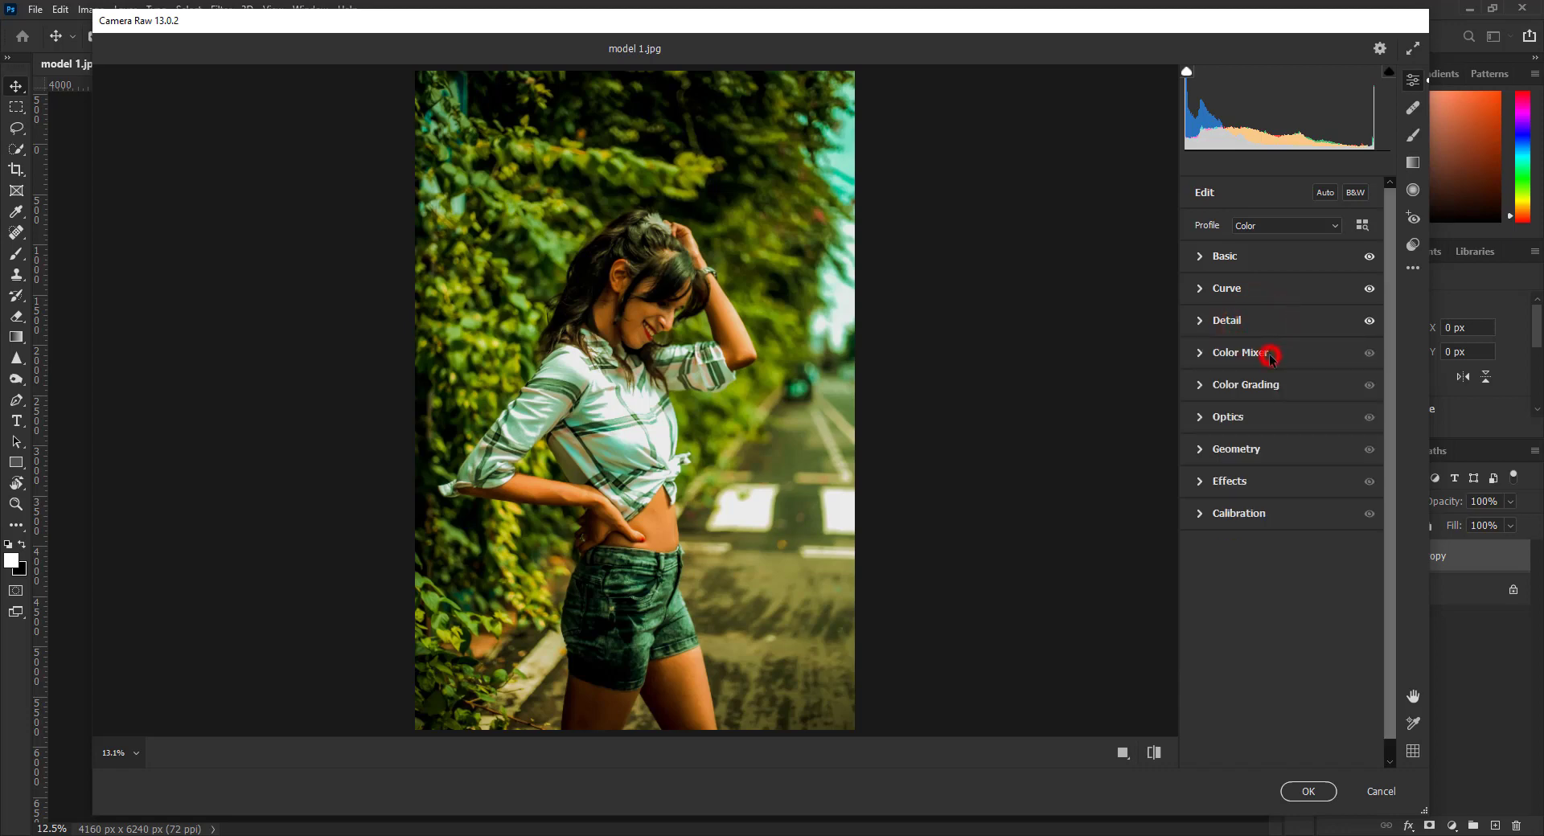
In the Color Mixer luminance, set reds to -10, oranges to +24, yellows to +10 and greens to -52, and lower blues slightly
click(1270, 355)
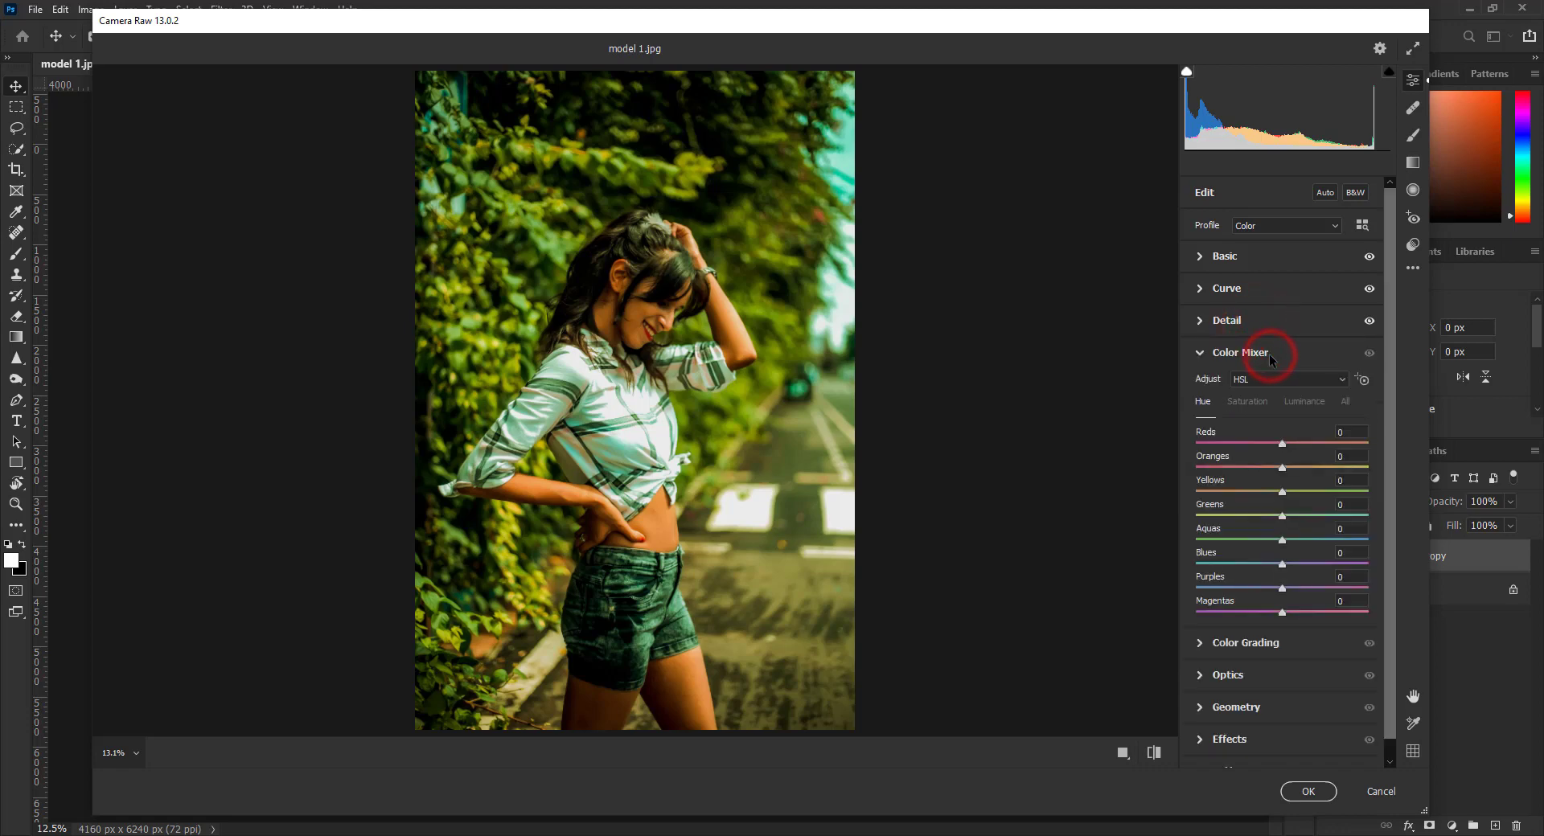
click(1309, 400)
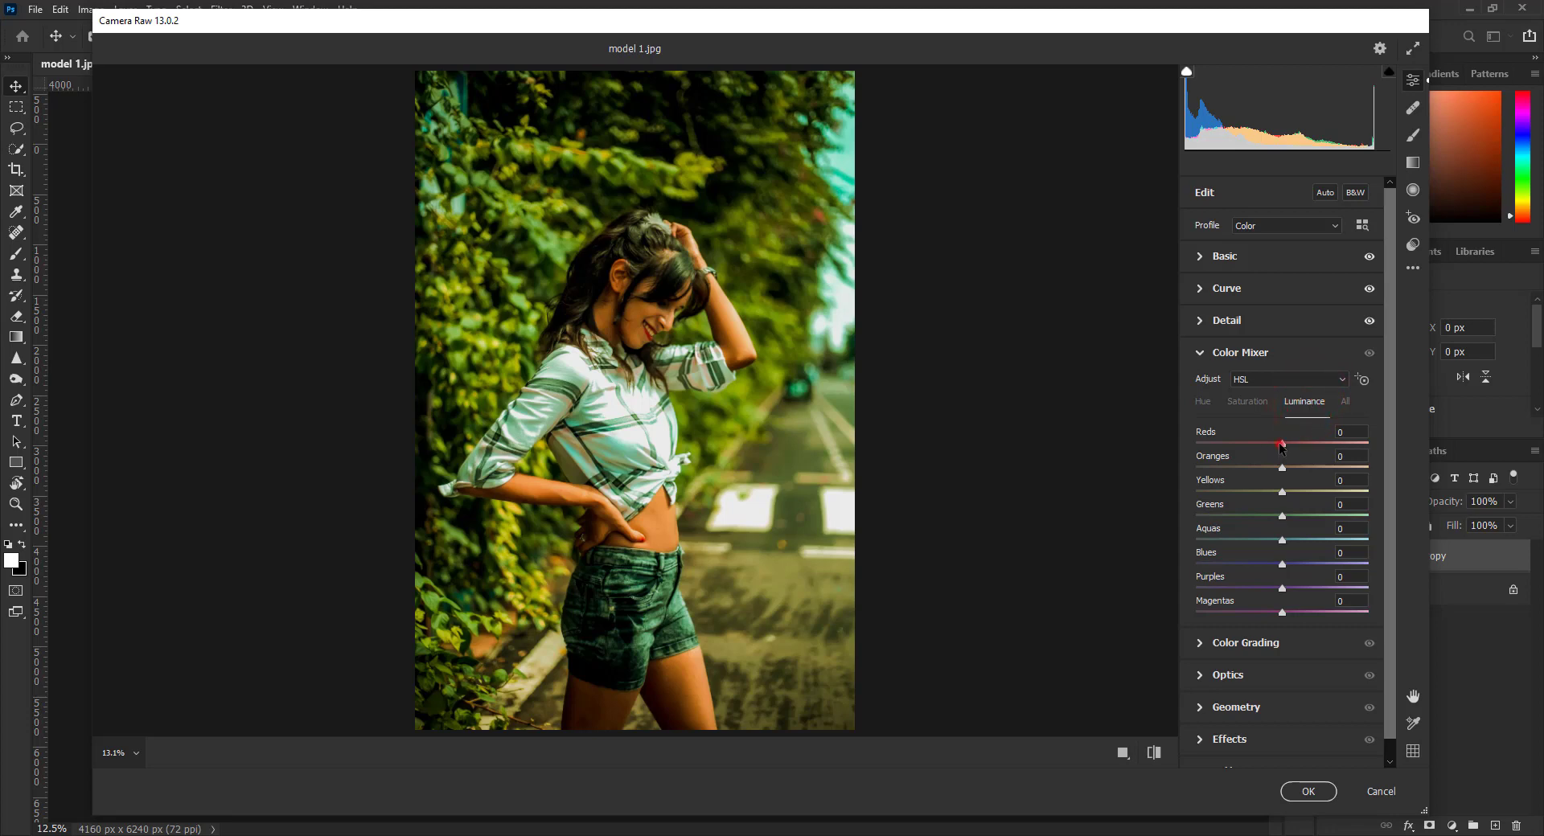
drag(1282, 445, 1295, 473)
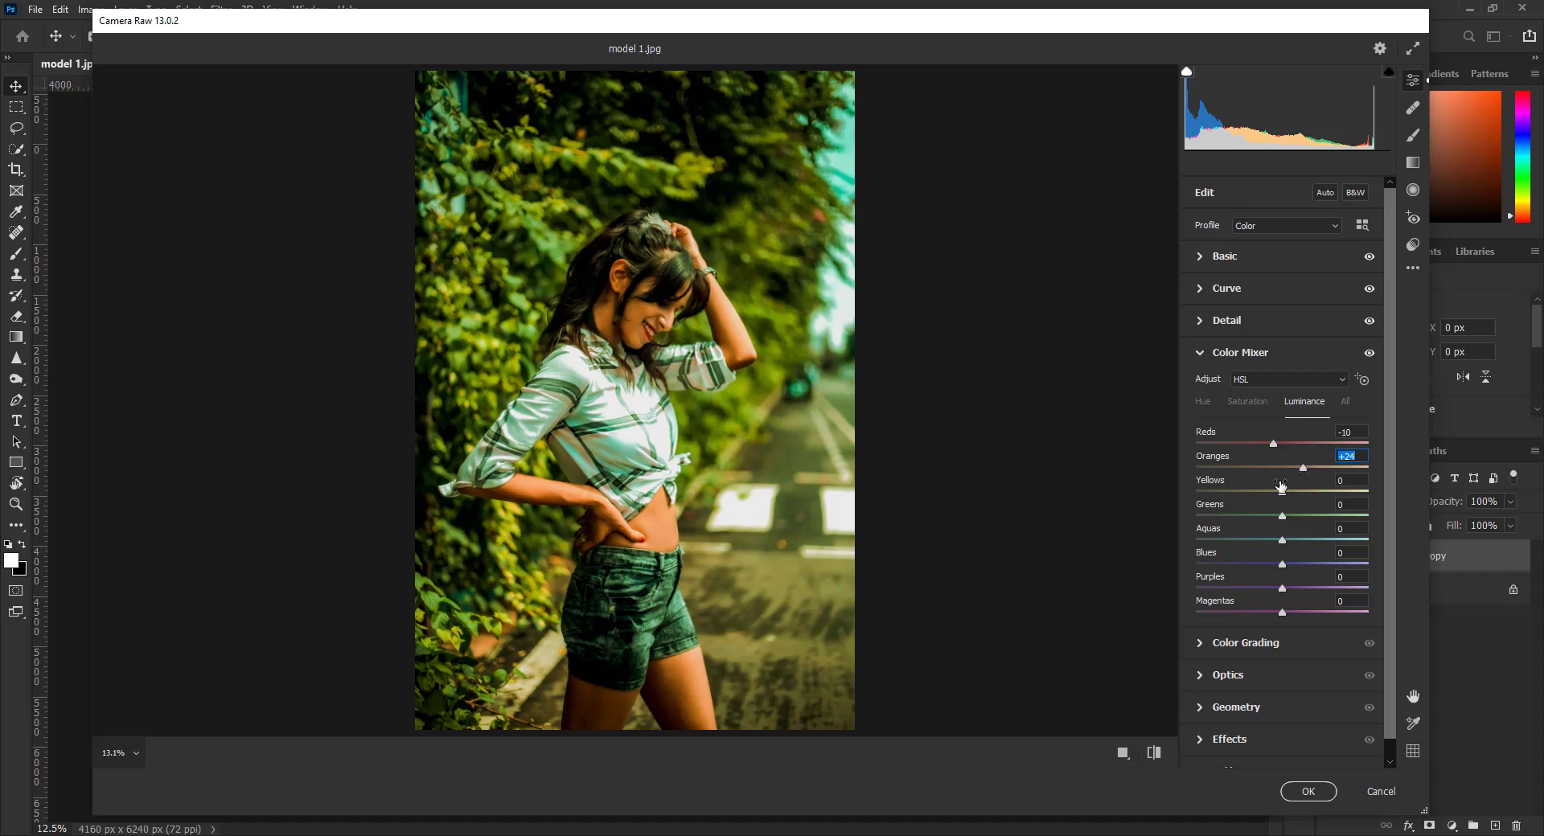
drag(1282, 494, 1290, 494)
text(+10)
drag(1276, 515, 1238, 519)
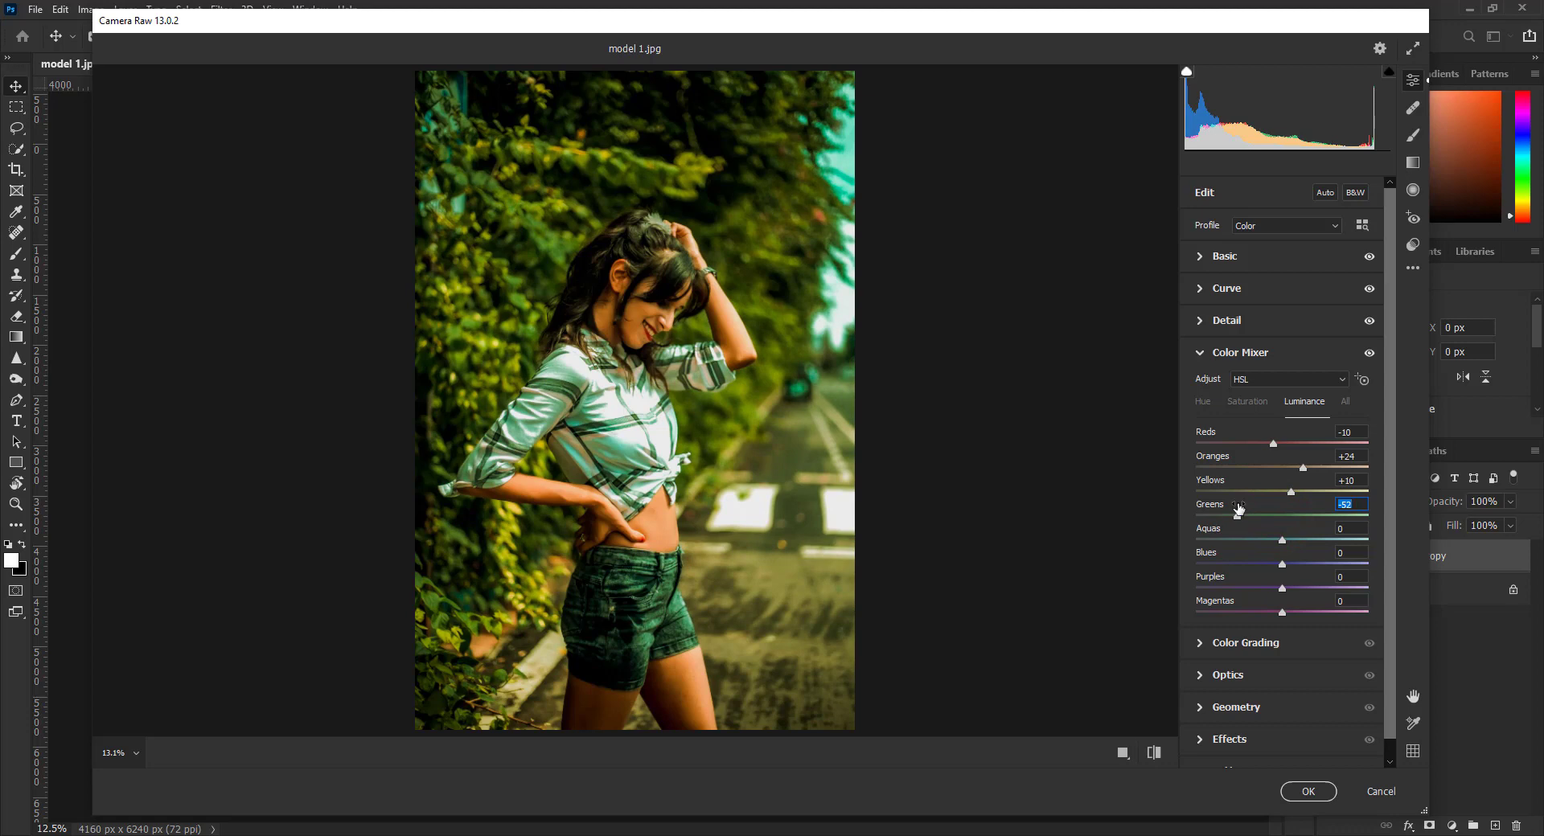
drag(1284, 567, 1268, 568)
In the Color Mixer saturation, set reds to -10, oranges -11, yellows -58, greens -41 and aquas -78, and strongly reduce blues
click(1255, 408)
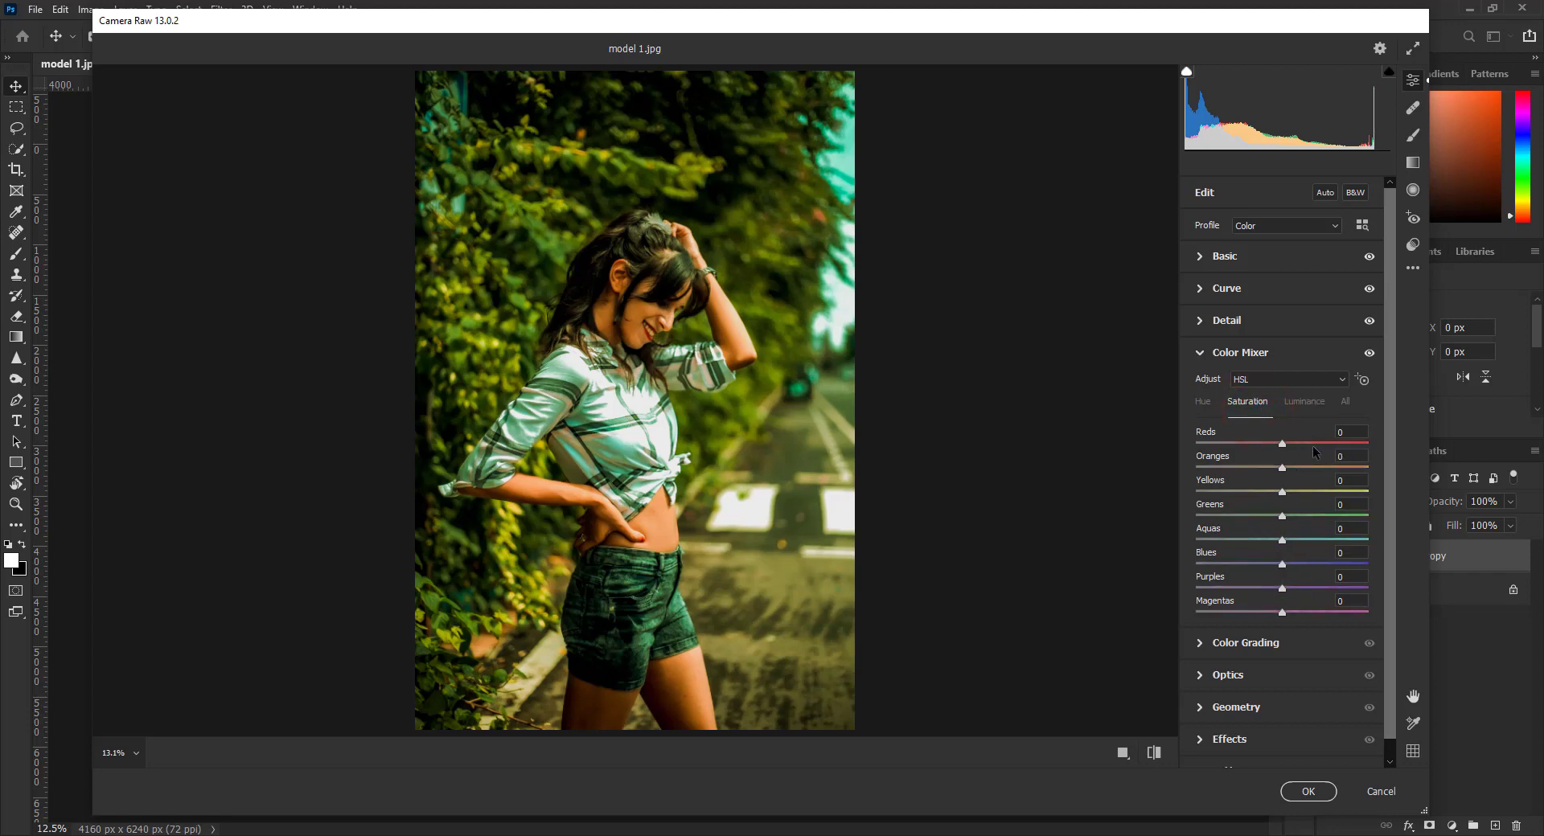
drag(1281, 444, 1231, 486)
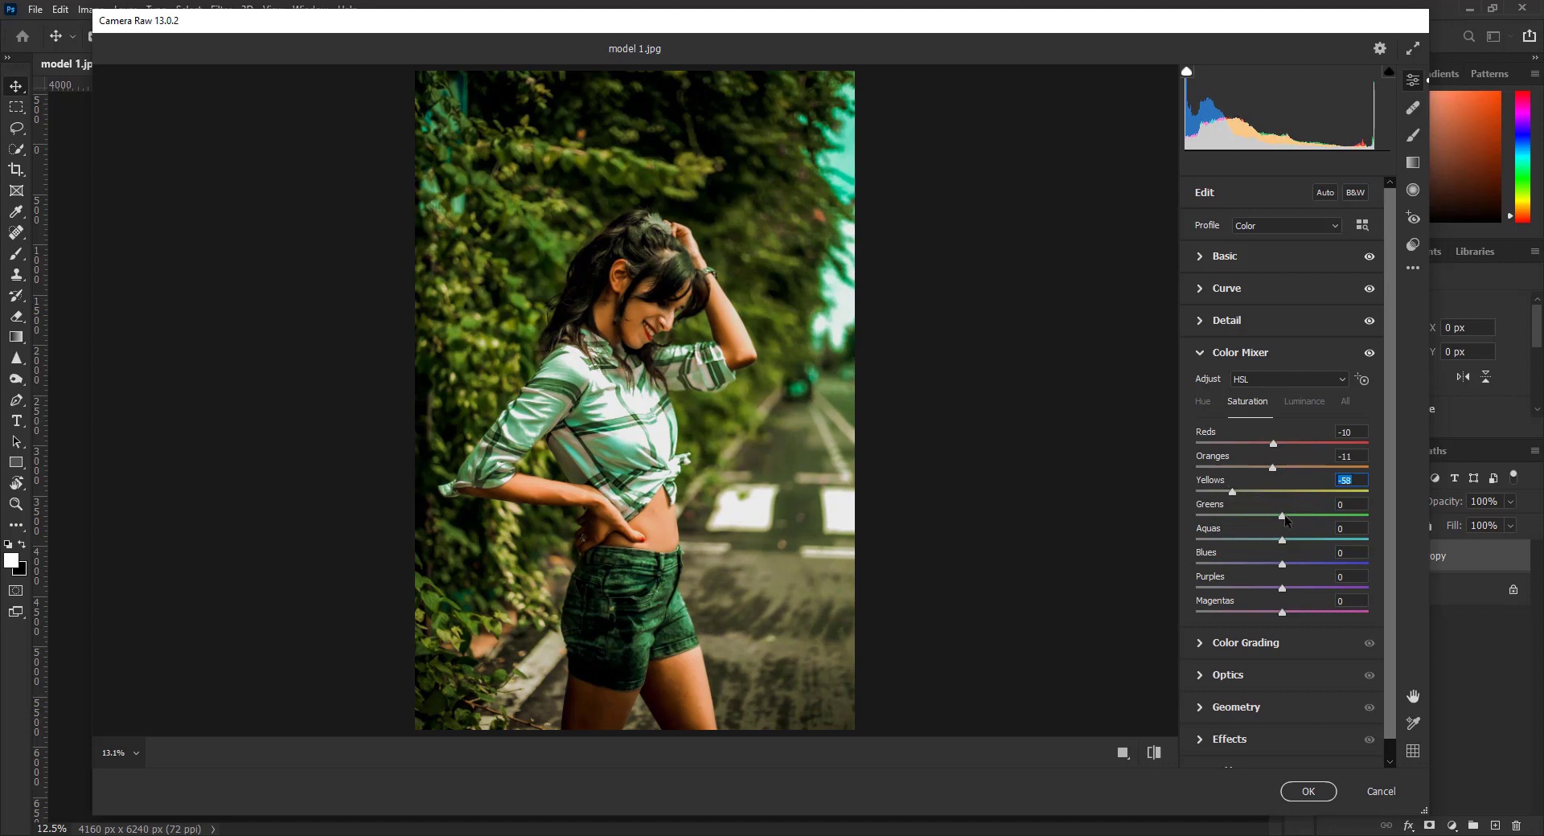
drag(1285, 521, 1236, 543)
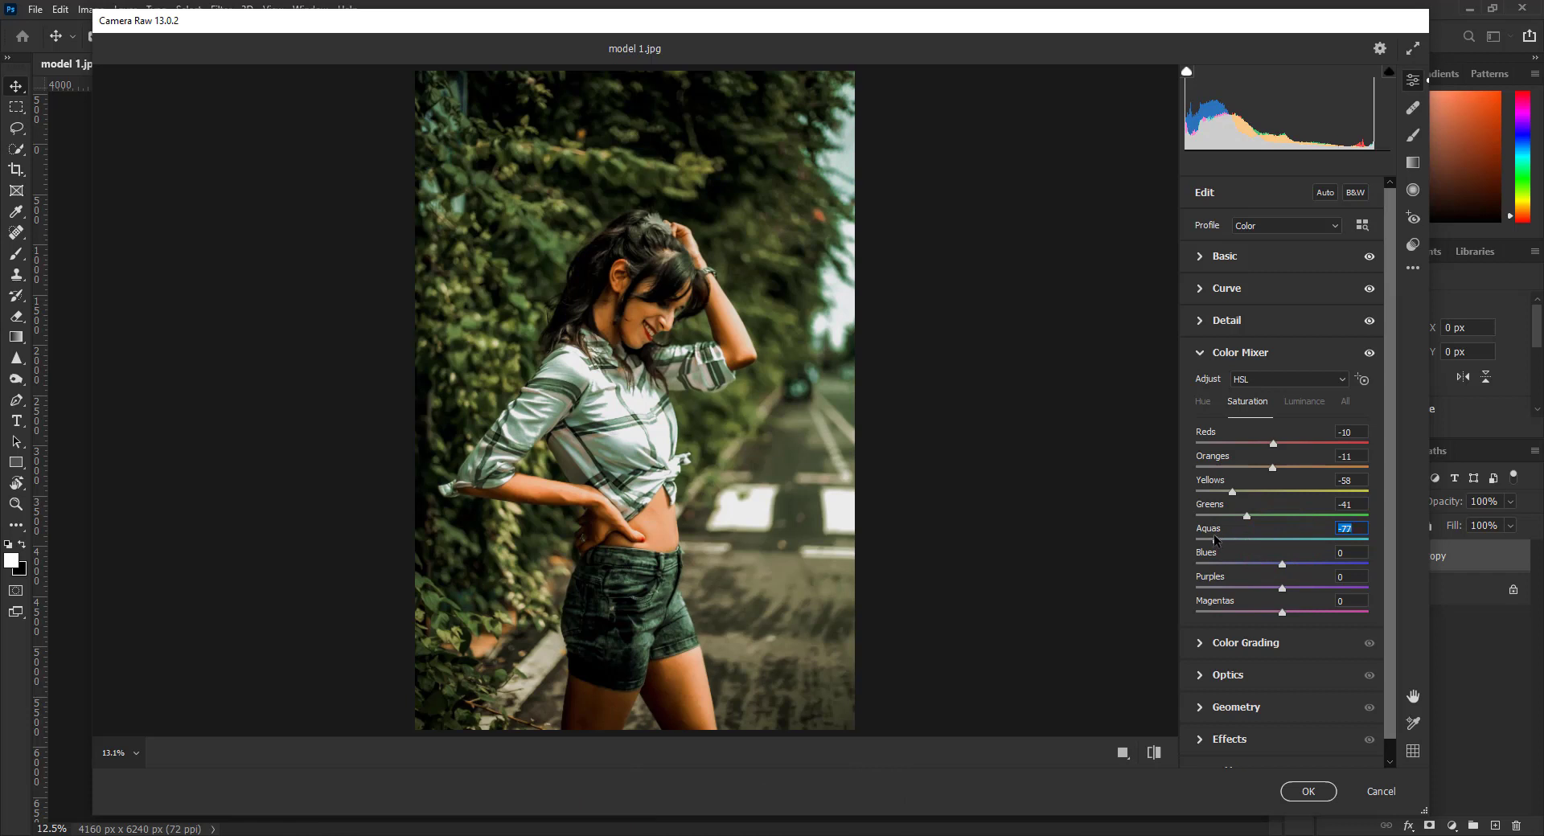
text(-78)
drag(1281, 565, 1216, 564)
In the Color Mixer hue, set reds to +12, oranges -8, yellows -26, greens -12, aquas -13 and blues +60
click(1204, 402)
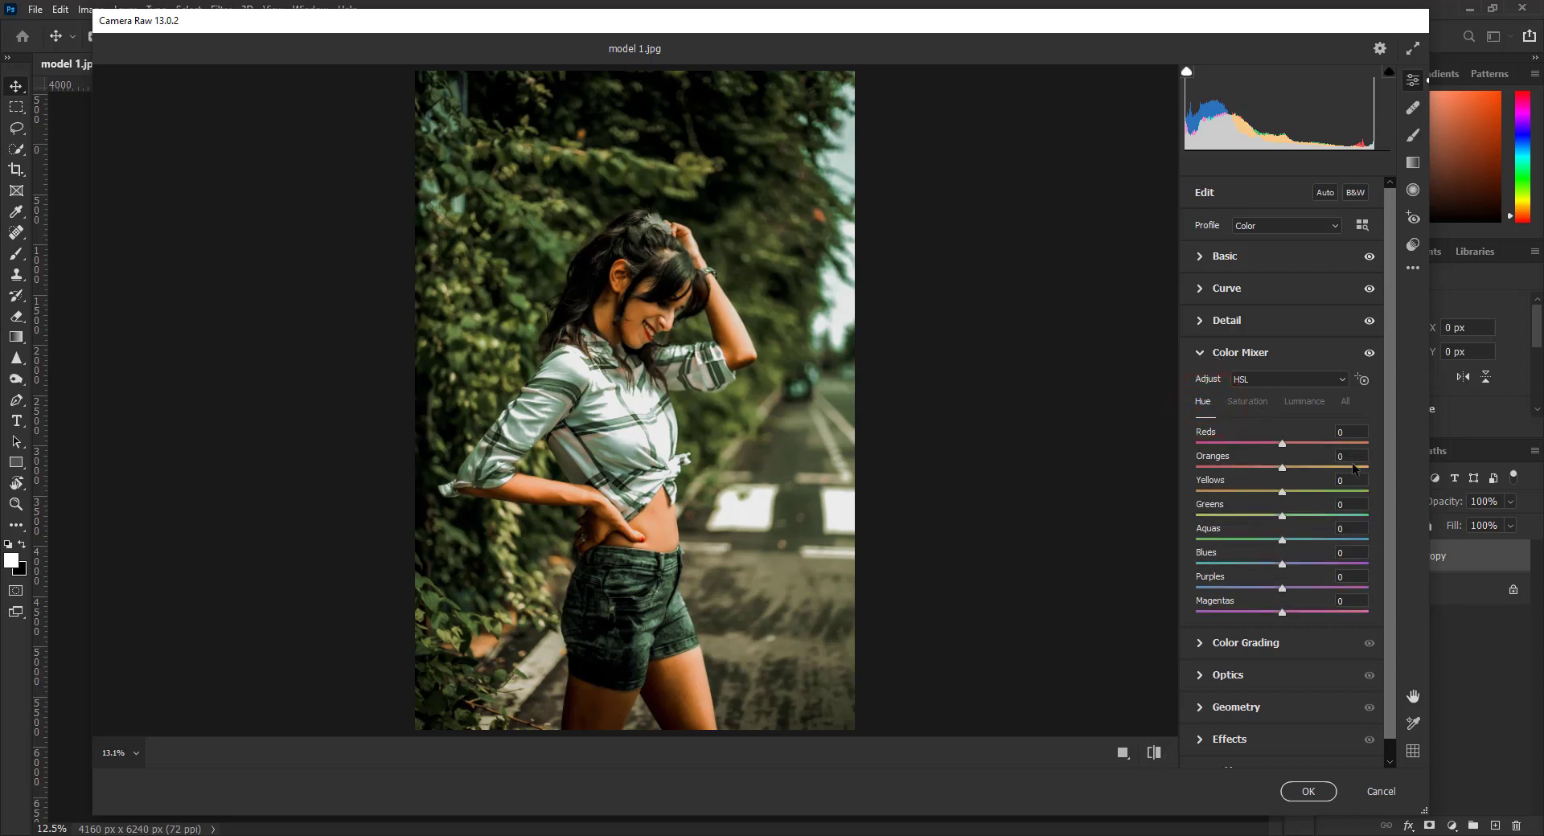
drag(1284, 446, 1259, 491)
drag(1282, 517, 1270, 520)
text(-12)
click(1350, 529)
text(-)
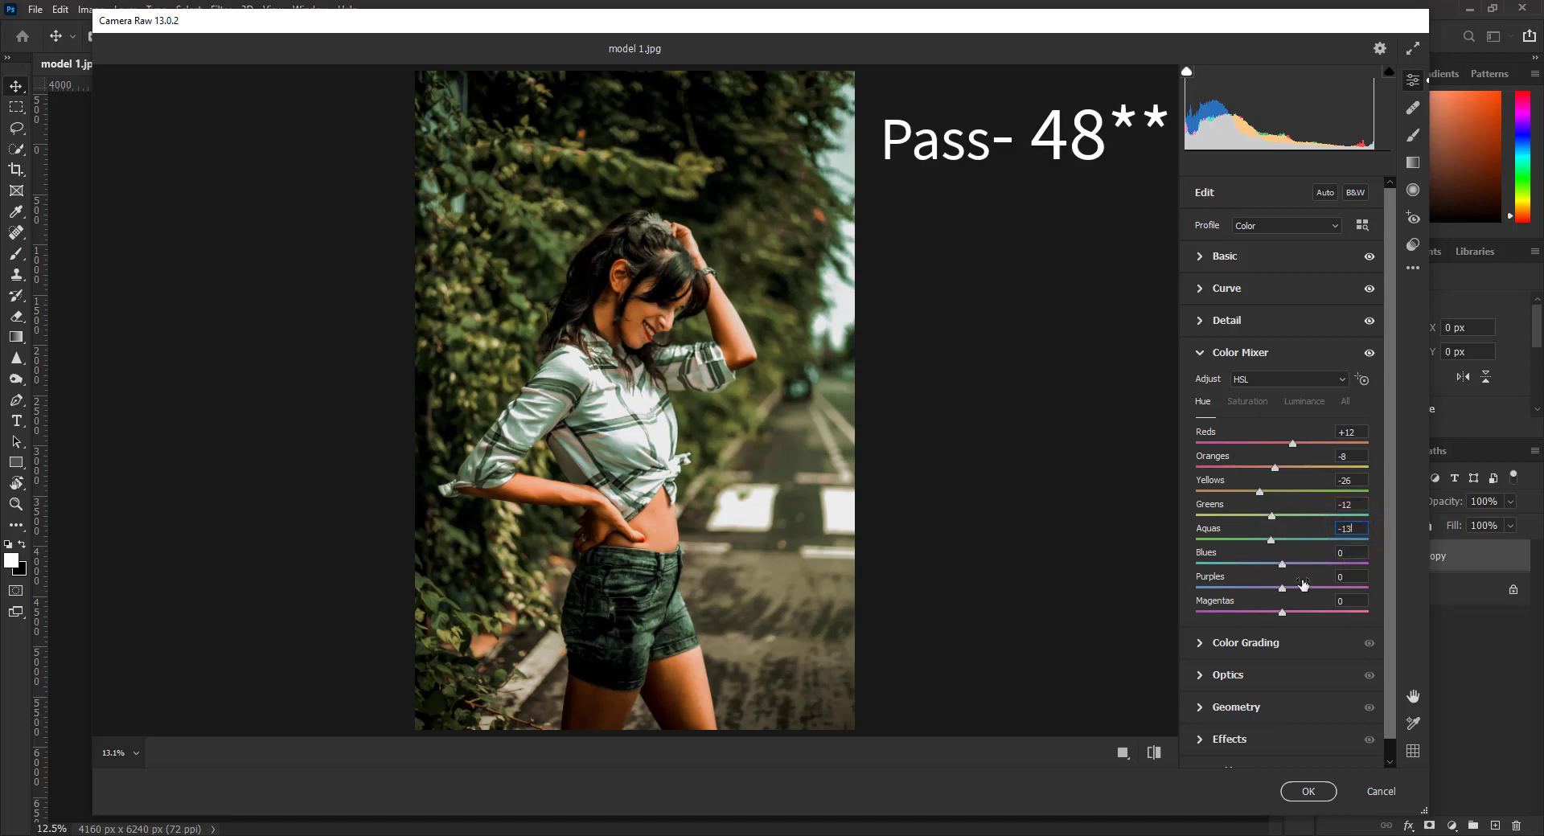
drag(1284, 565, 1311, 567)
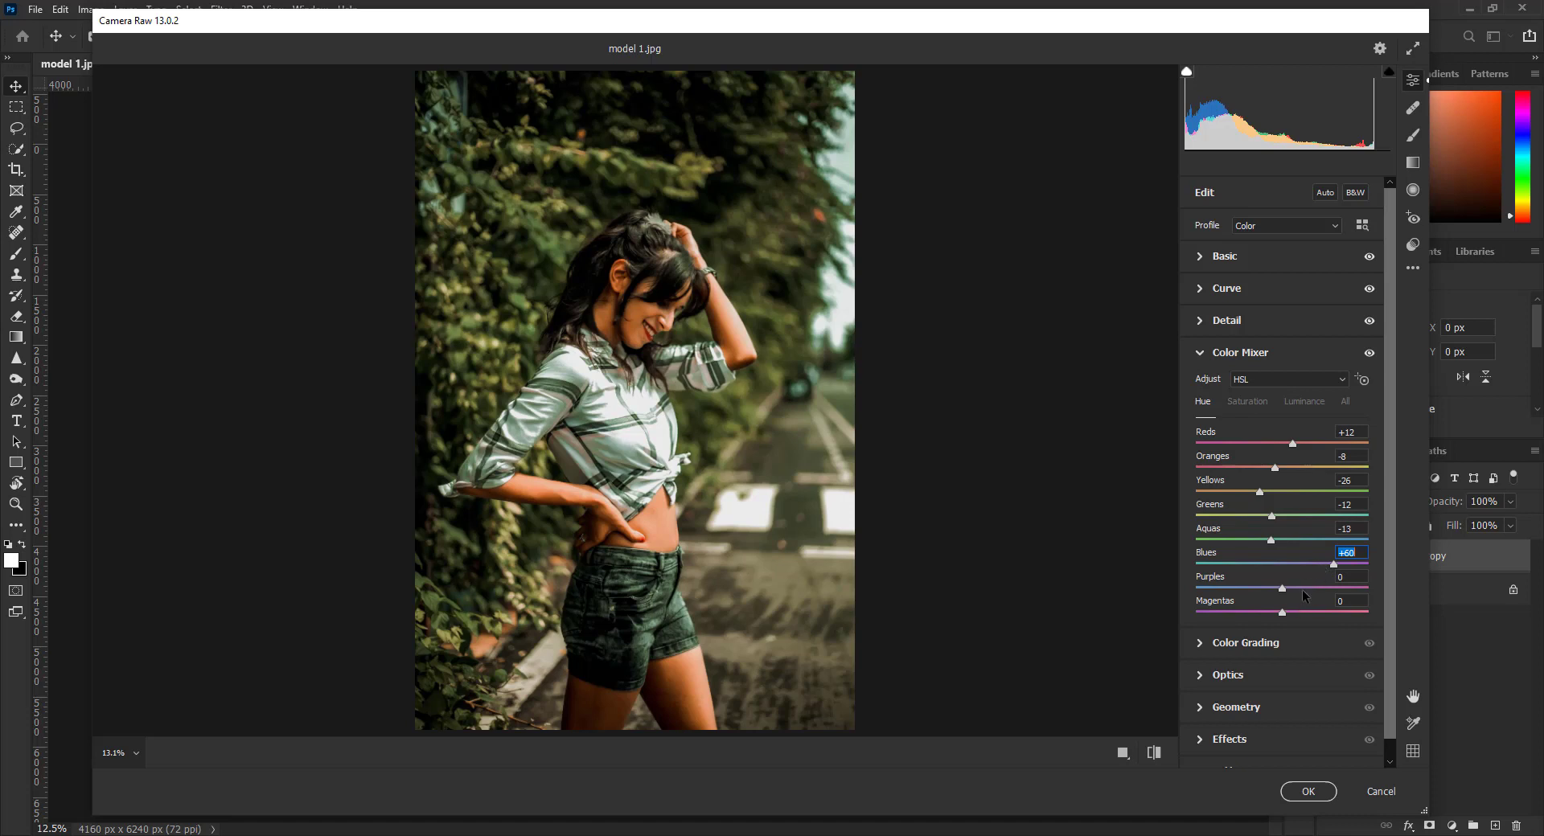
click(1310, 600)
click(1349, 575)
click(1323, 603)
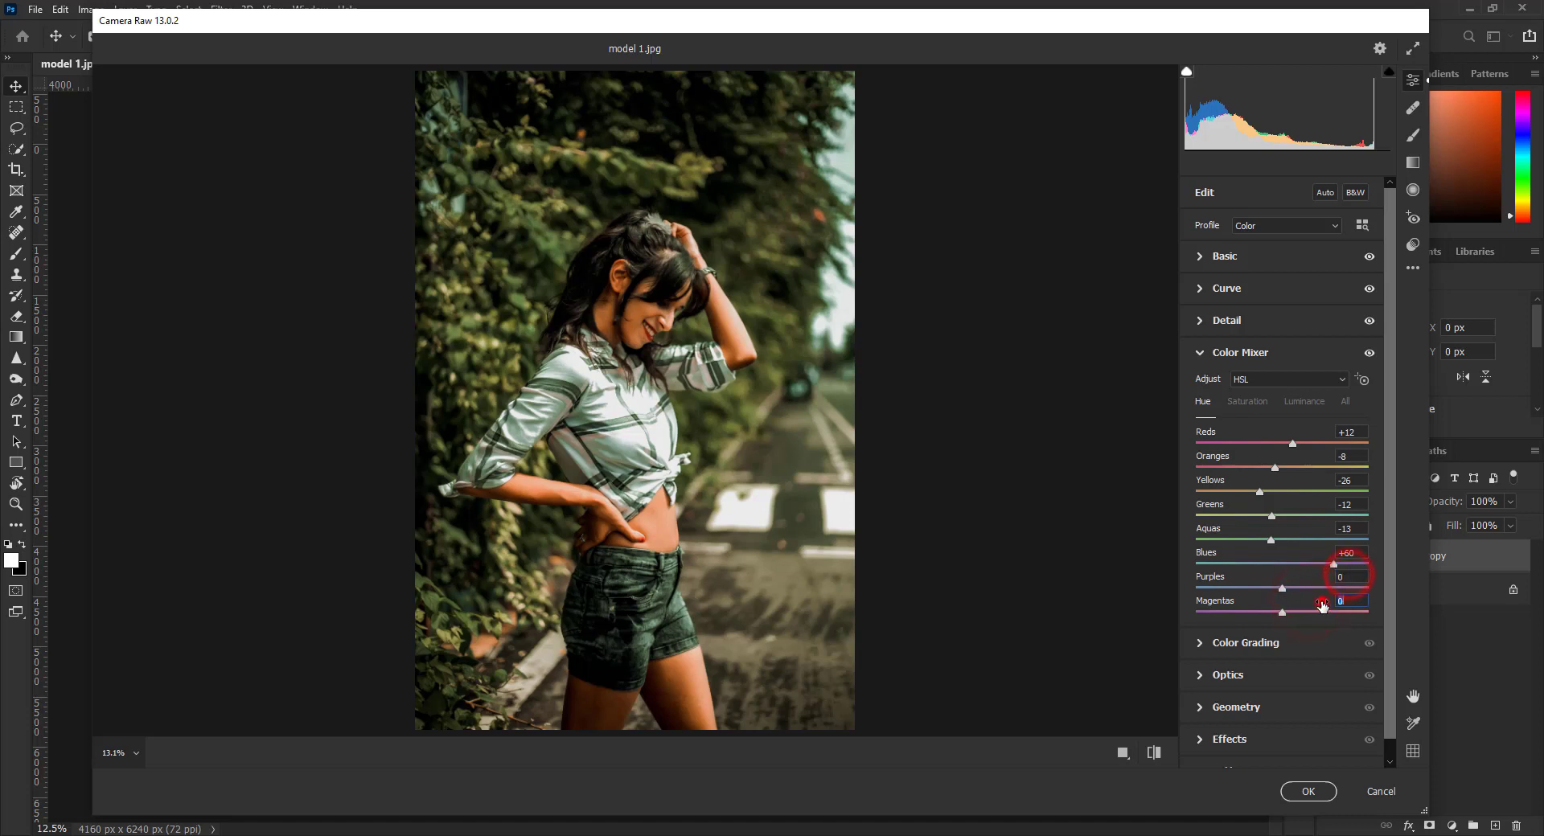
click(1237, 354)
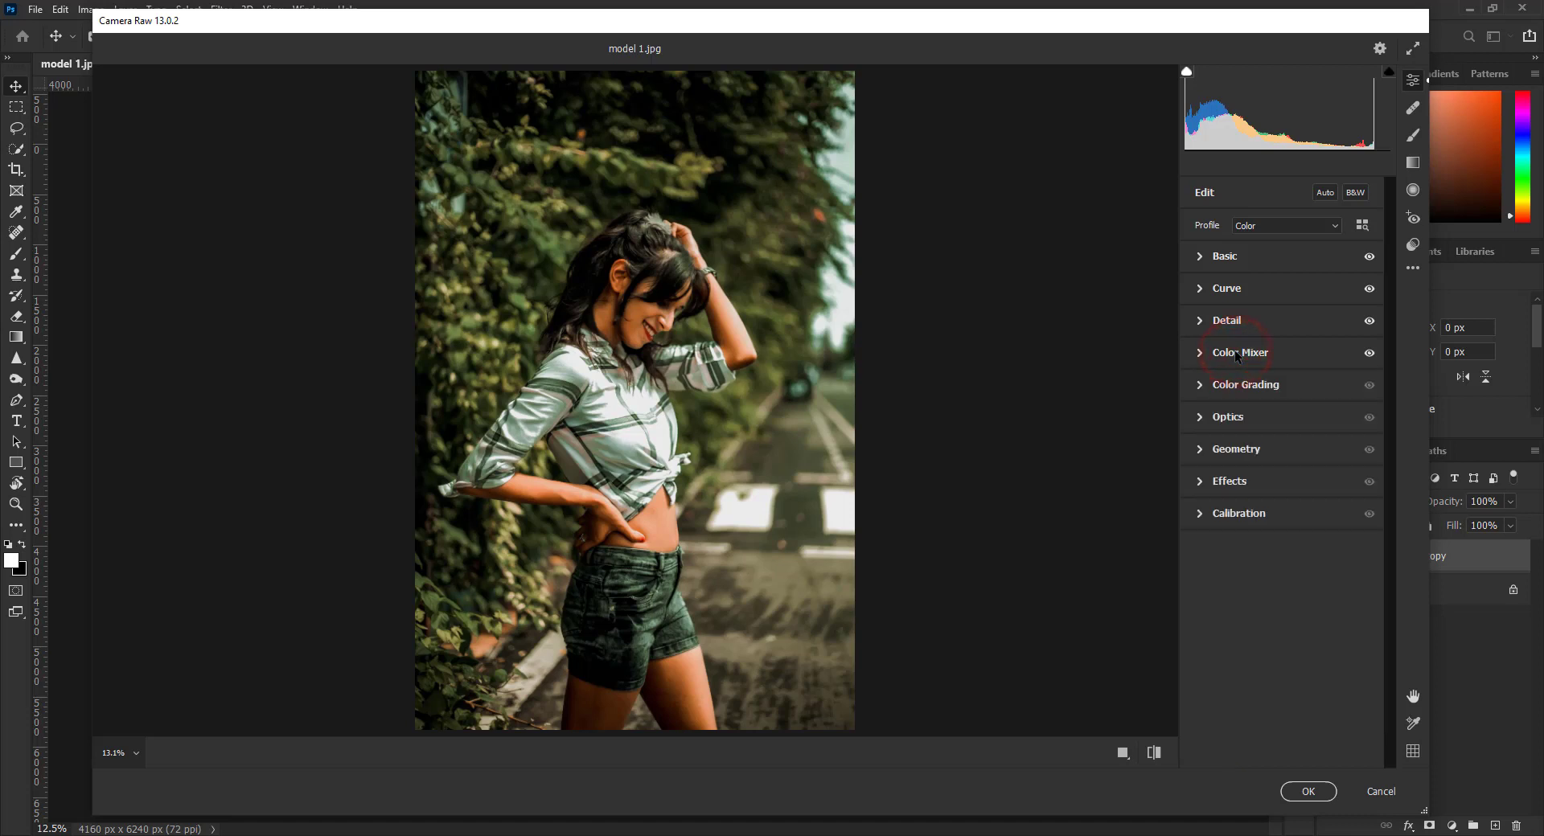
In Color Grading, tint the shadows with hue 237 and saturation 27, and set blending to 100
click(1247, 385)
click(1276, 409)
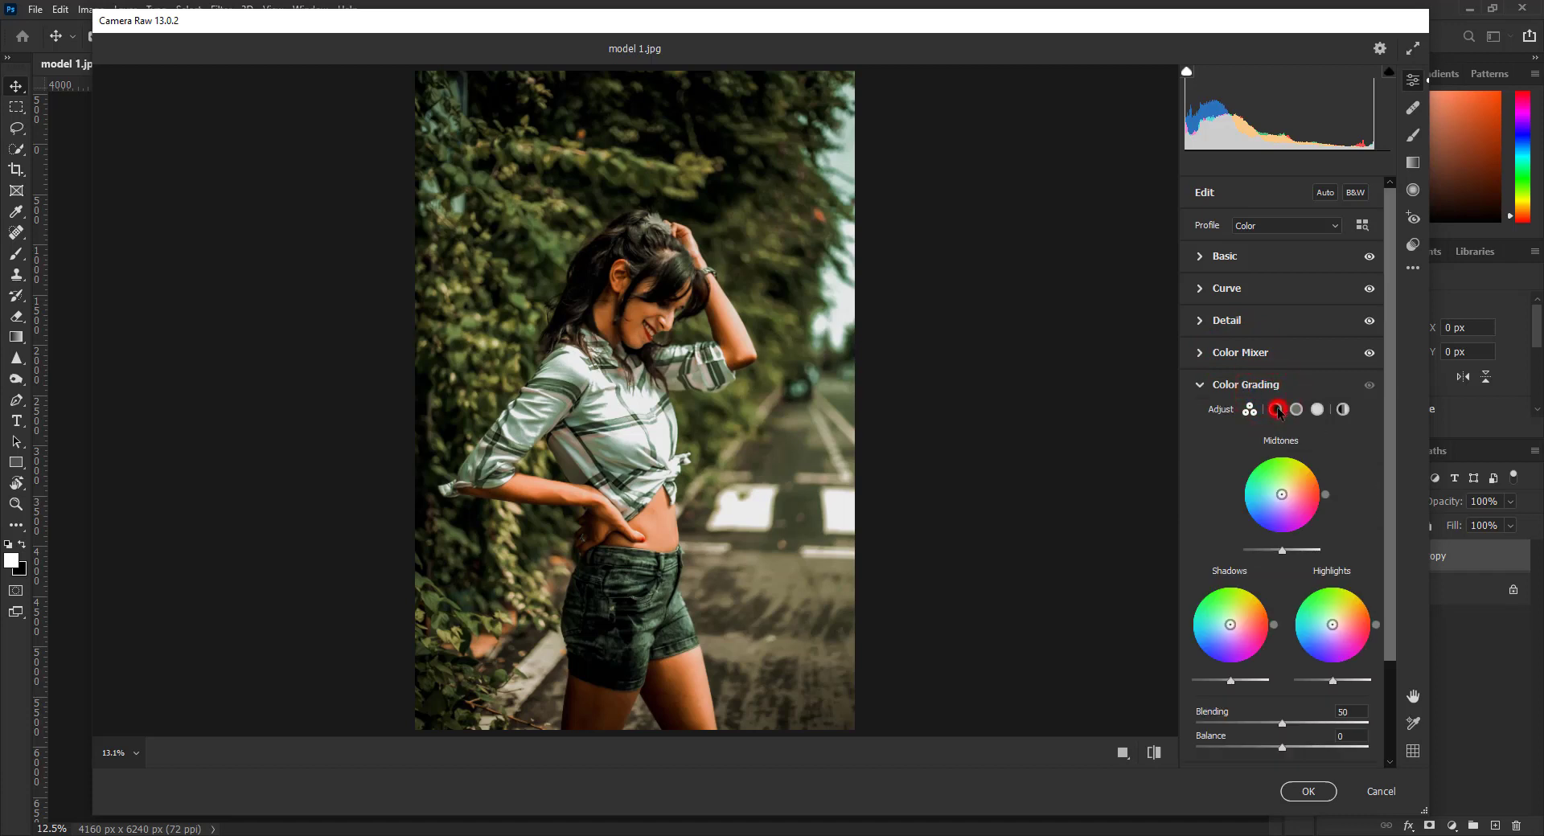
drag(1361, 534, 1259, 565)
click(1345, 643)
click(1196, 658)
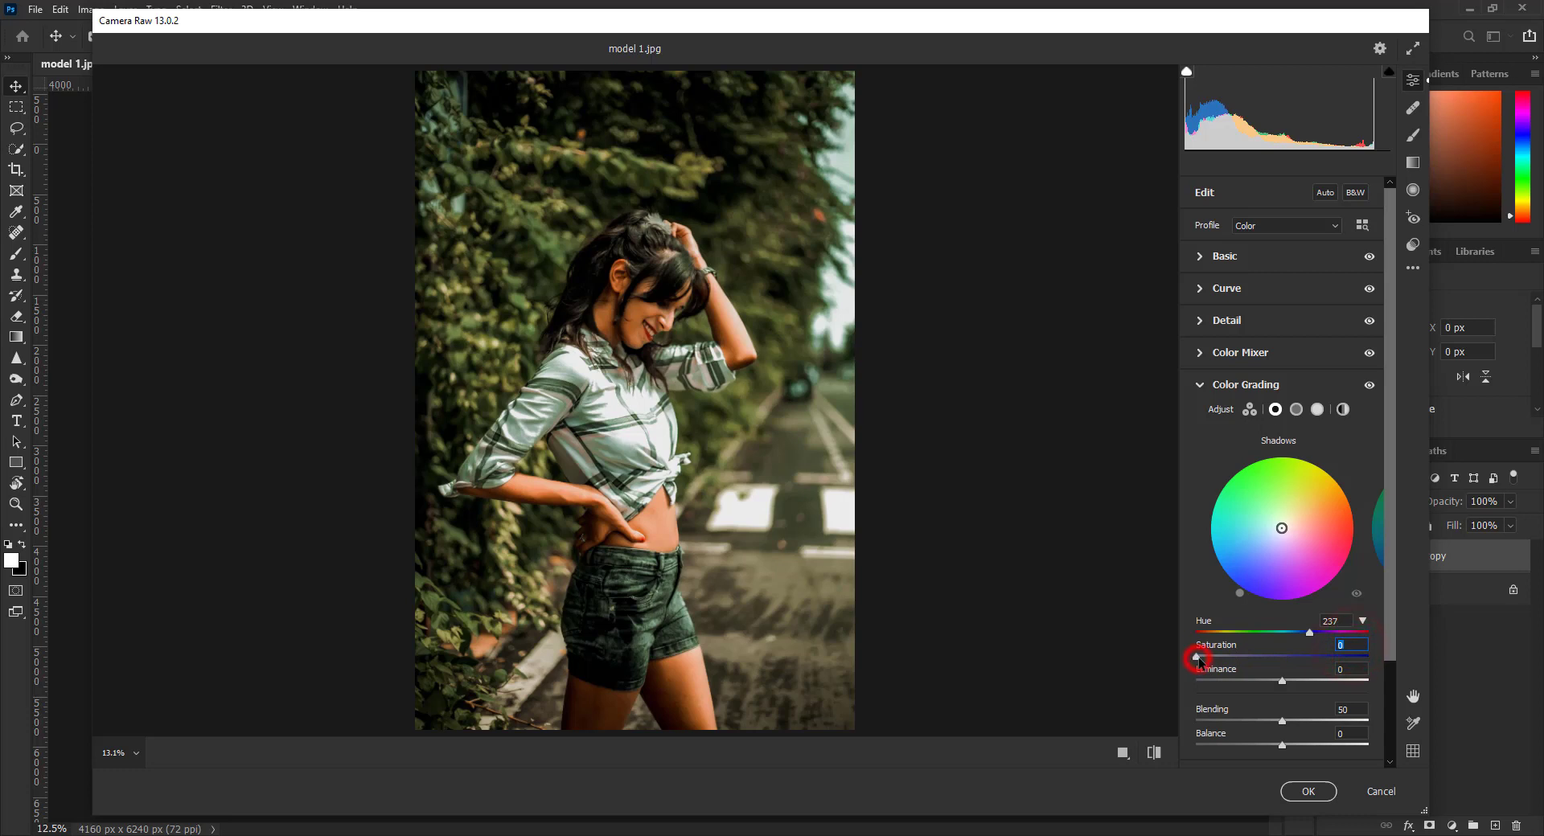
drag(1198, 659, 1243, 670)
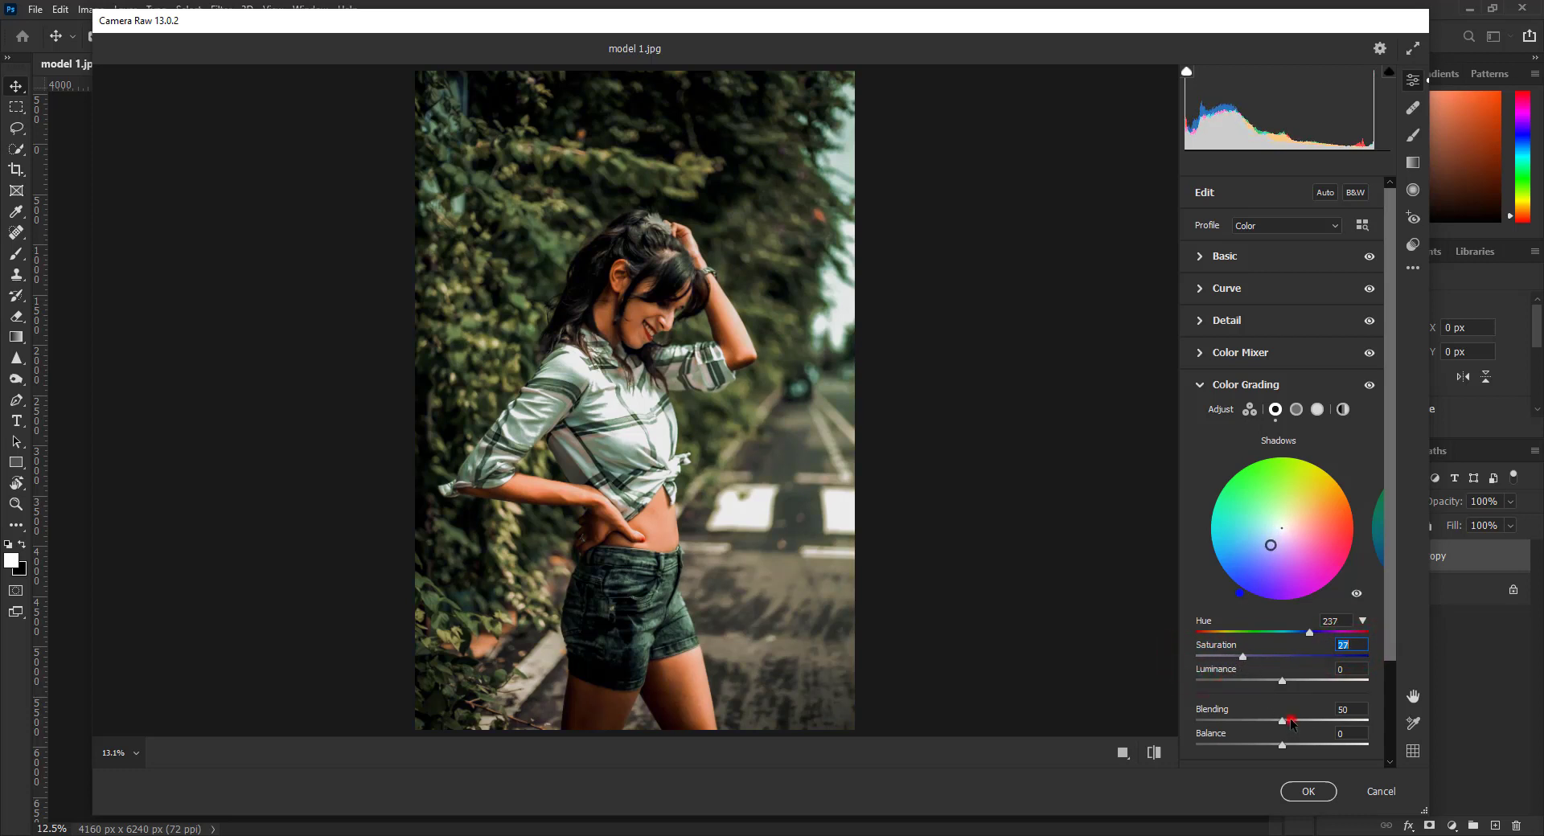
drag(1290, 721, 1378, 707)
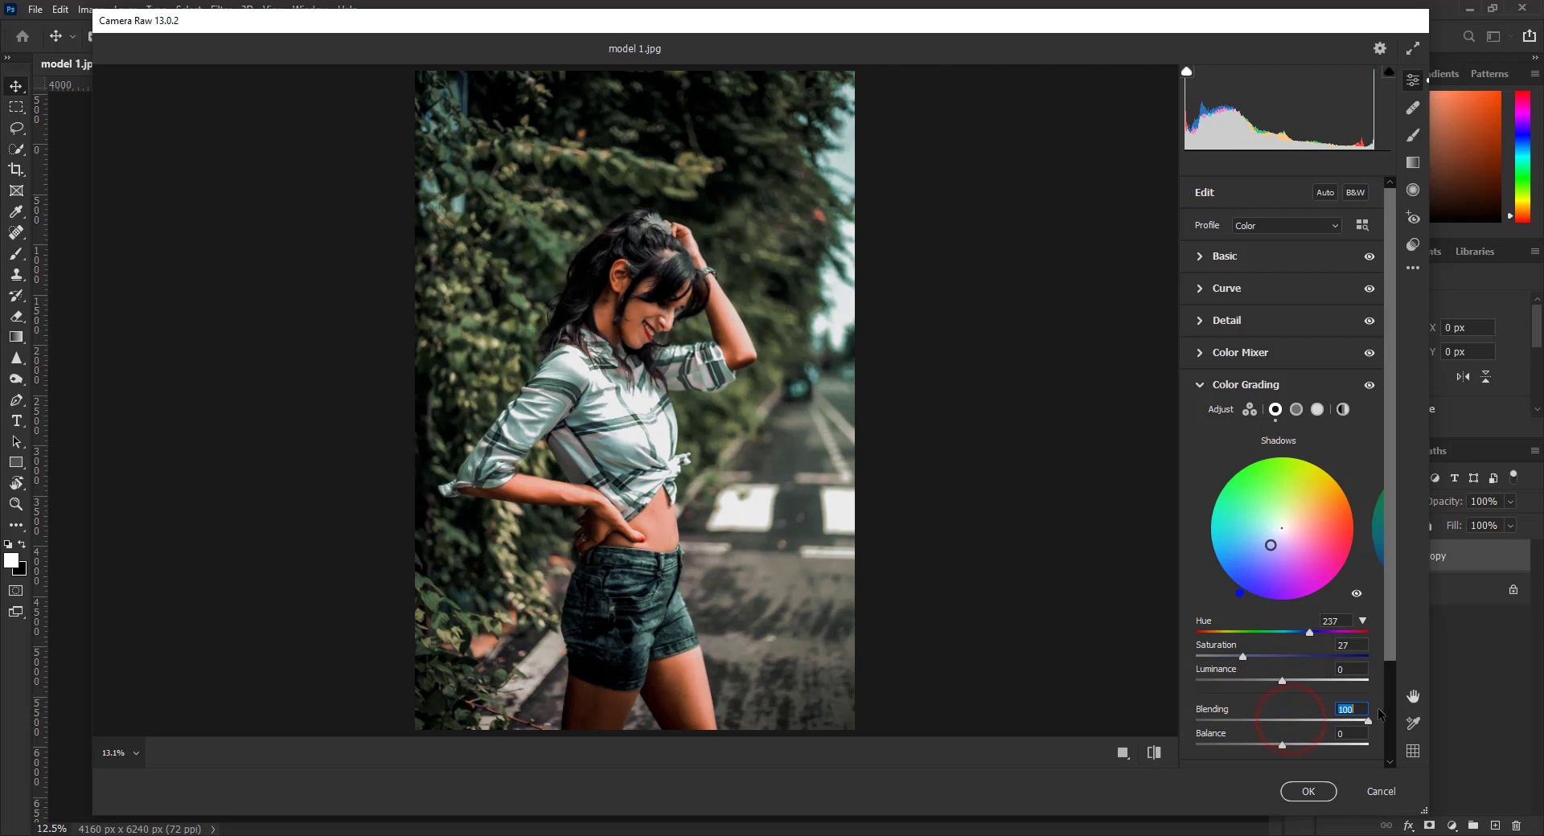
Set the Color Grading midtones hue to 75 and the highlights hue to 21, and collapse the Color Grading adjustments
click(1297, 410)
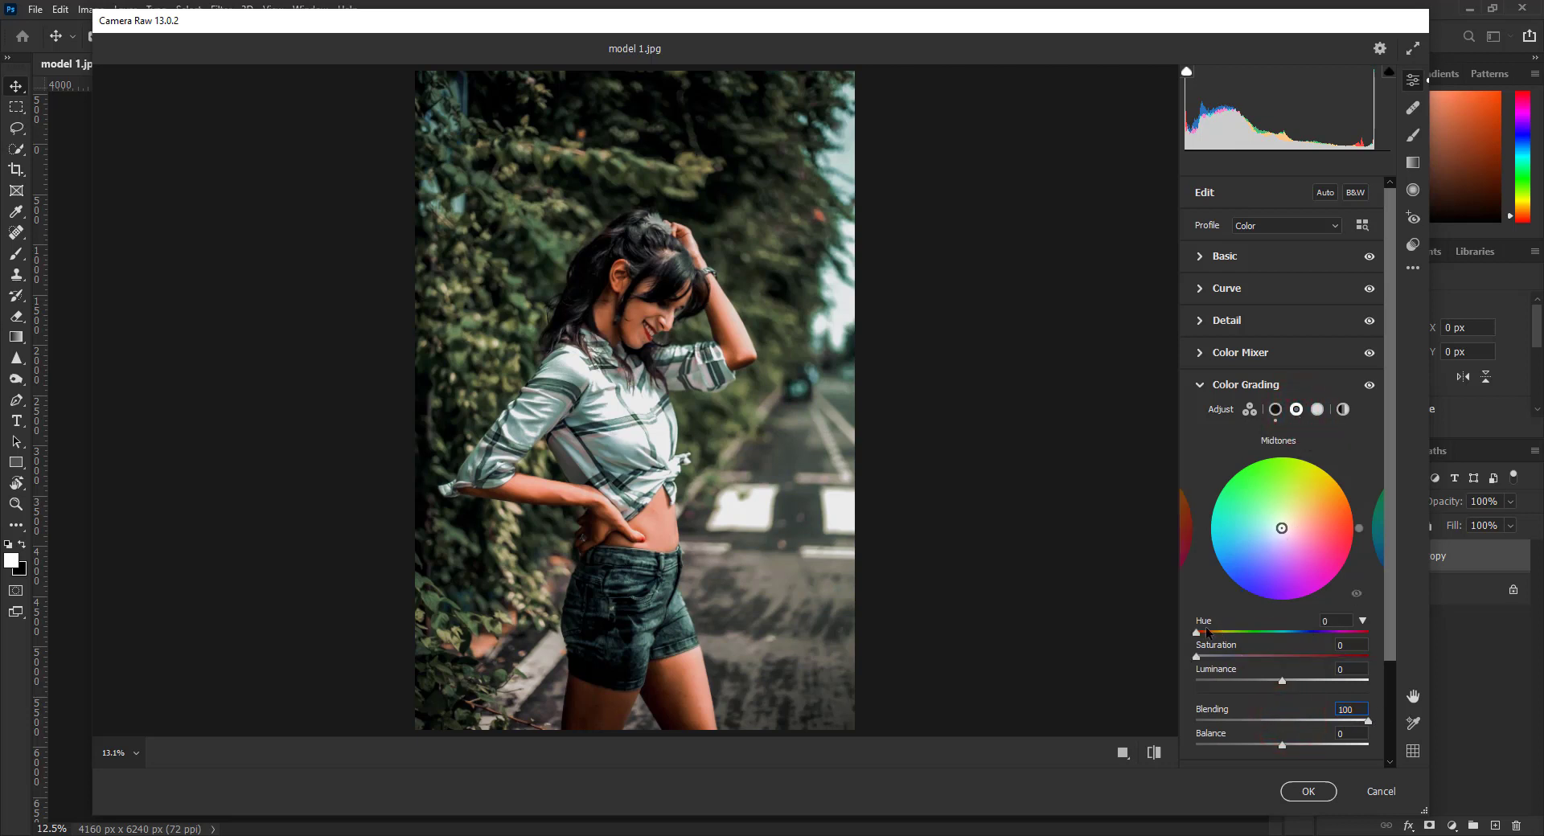
drag(1360, 530, 1302, 466)
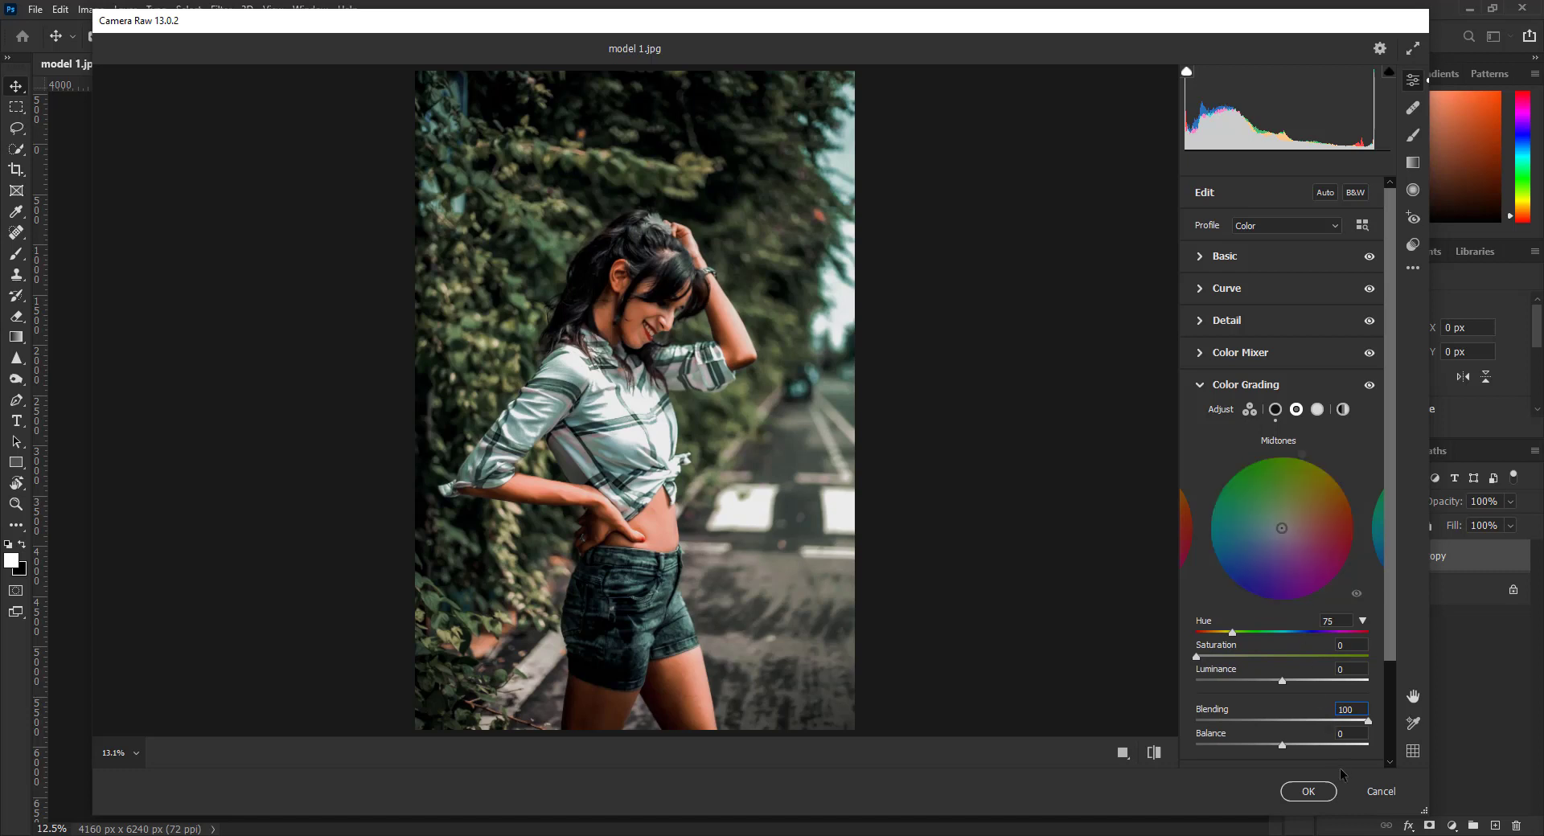
click(1317, 411)
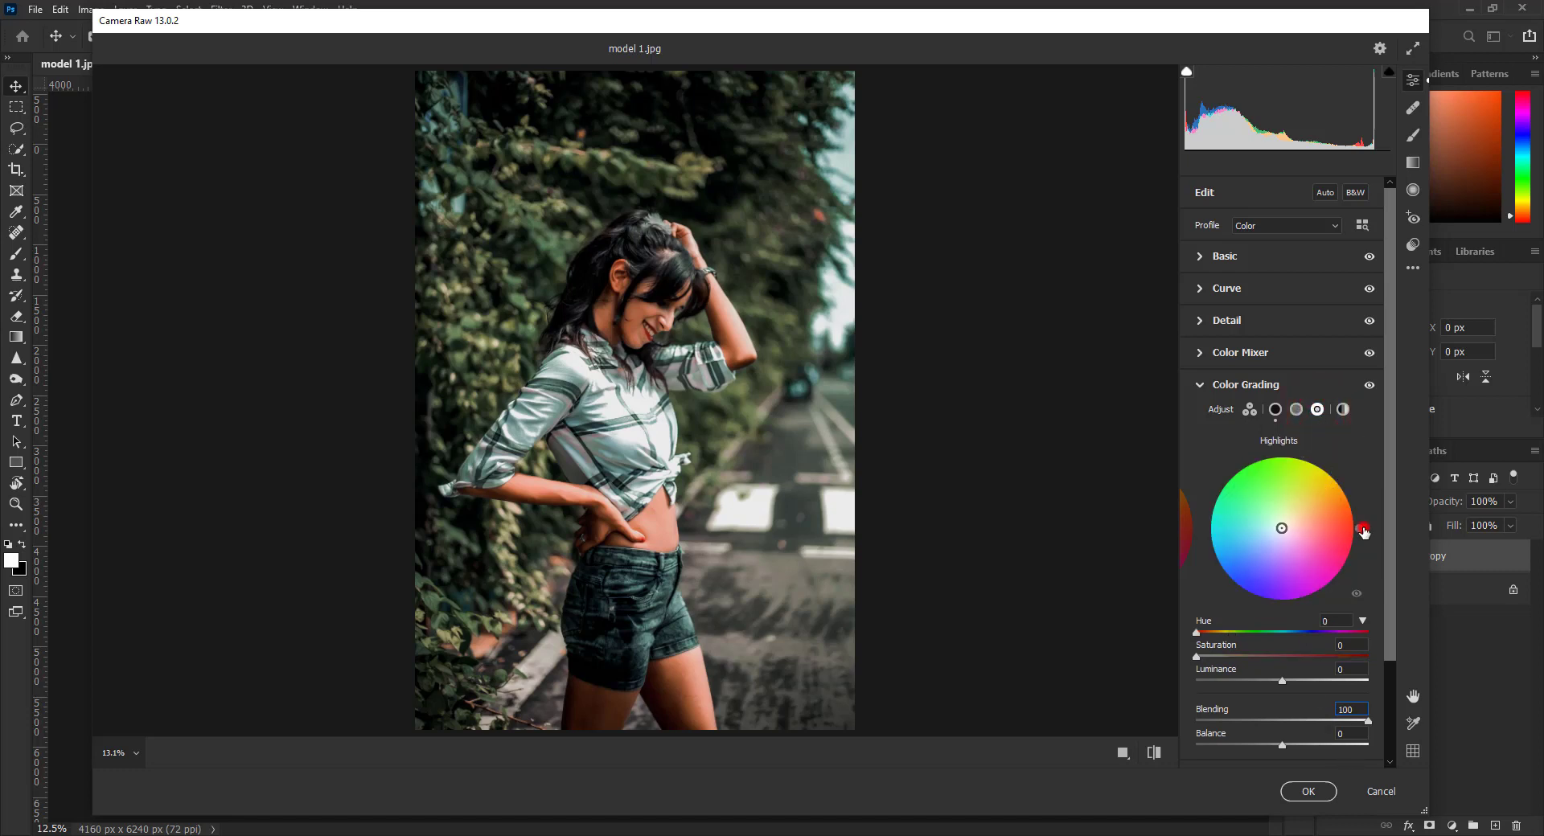
drag(1359, 528, 1362, 505)
click(1249, 409)
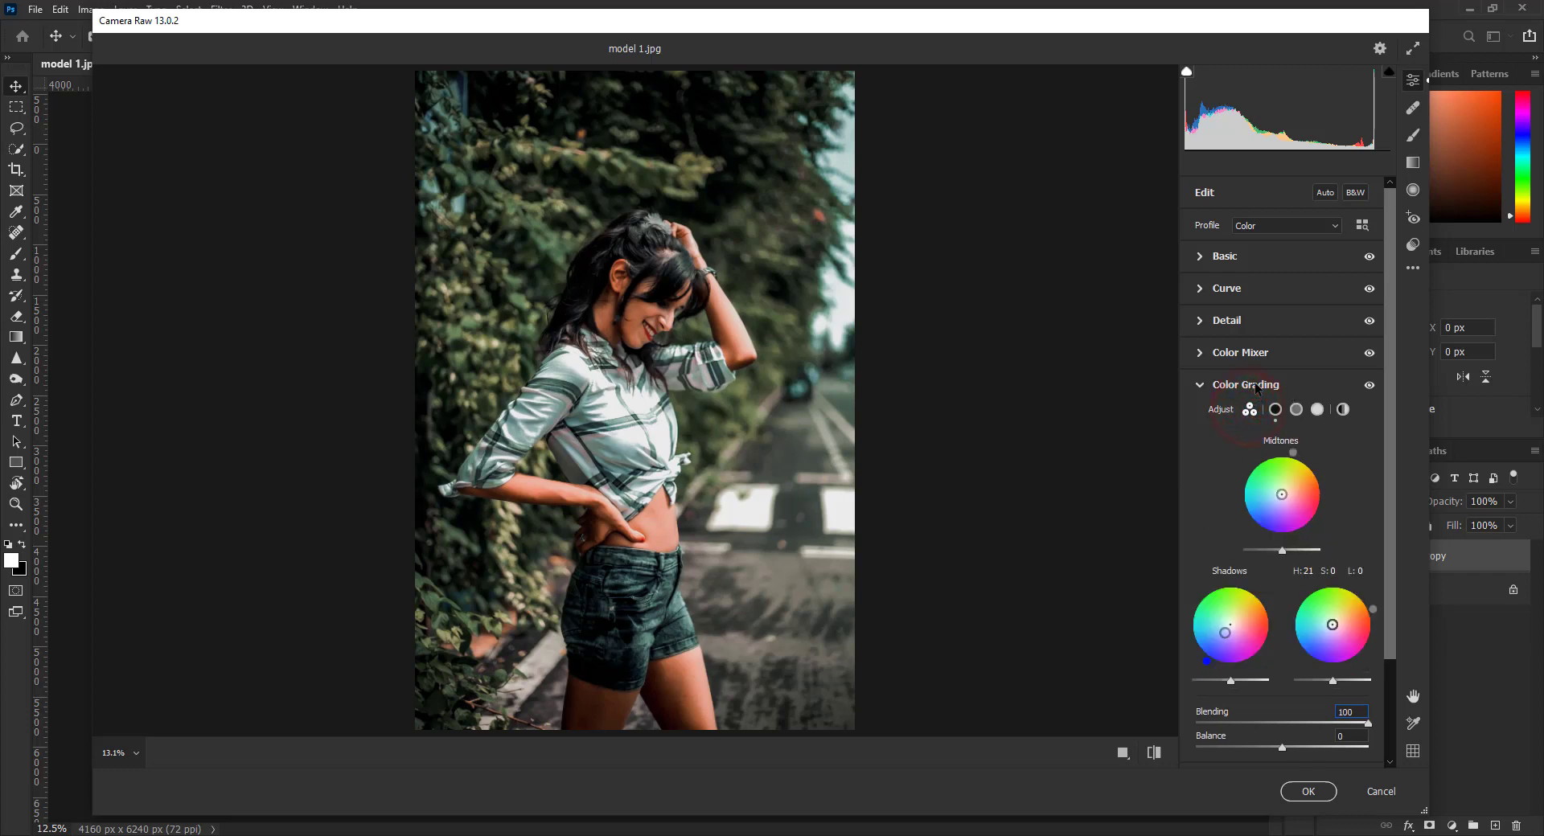
click(1257, 386)
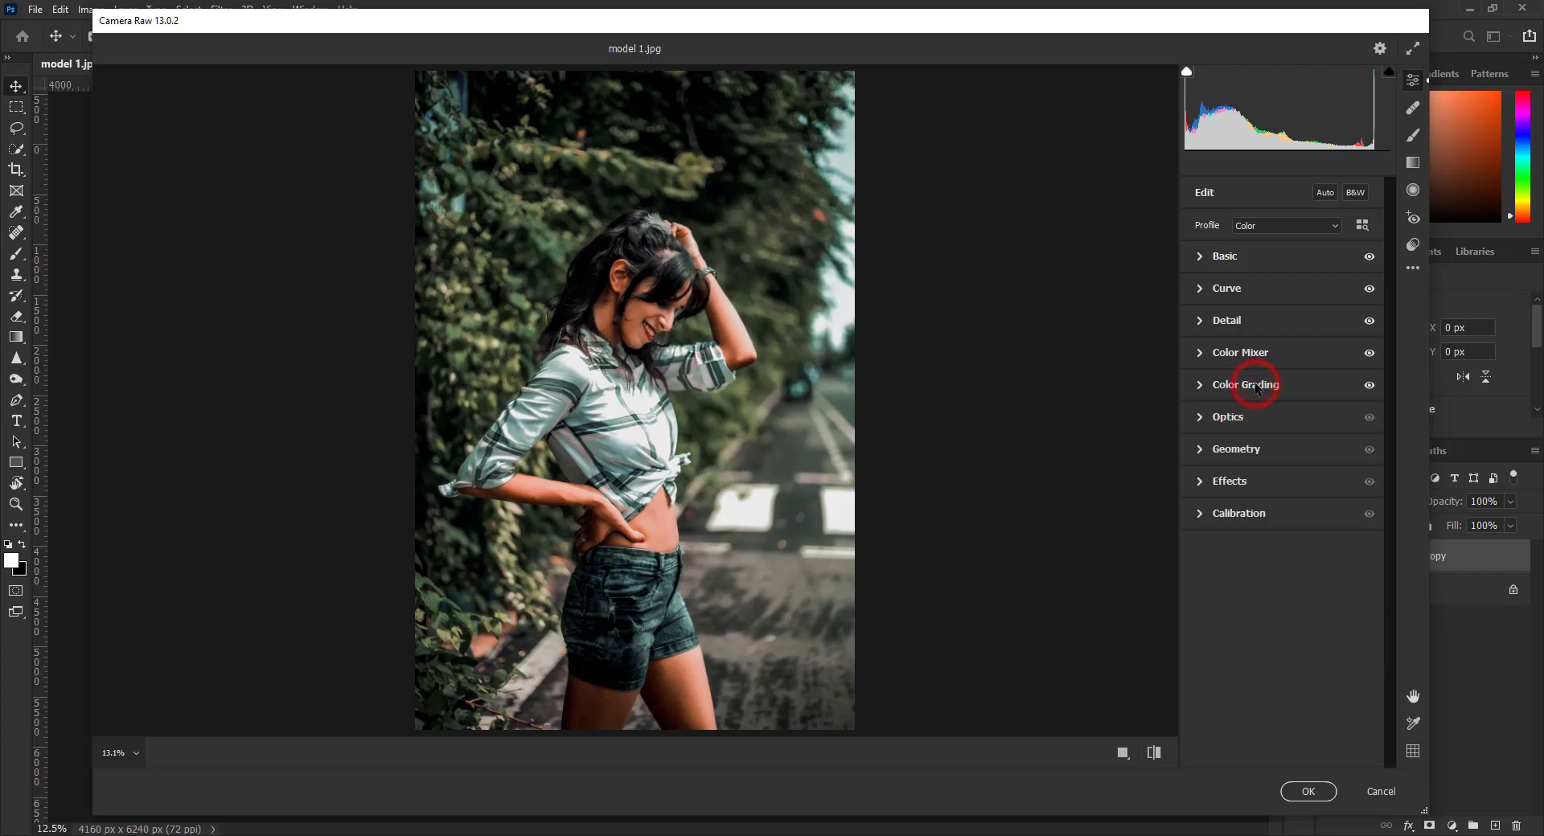
Add a slight dark vignette with a negative vignetting value in the Effects adjustments
click(1275, 448)
click(1272, 446)
click(1262, 481)
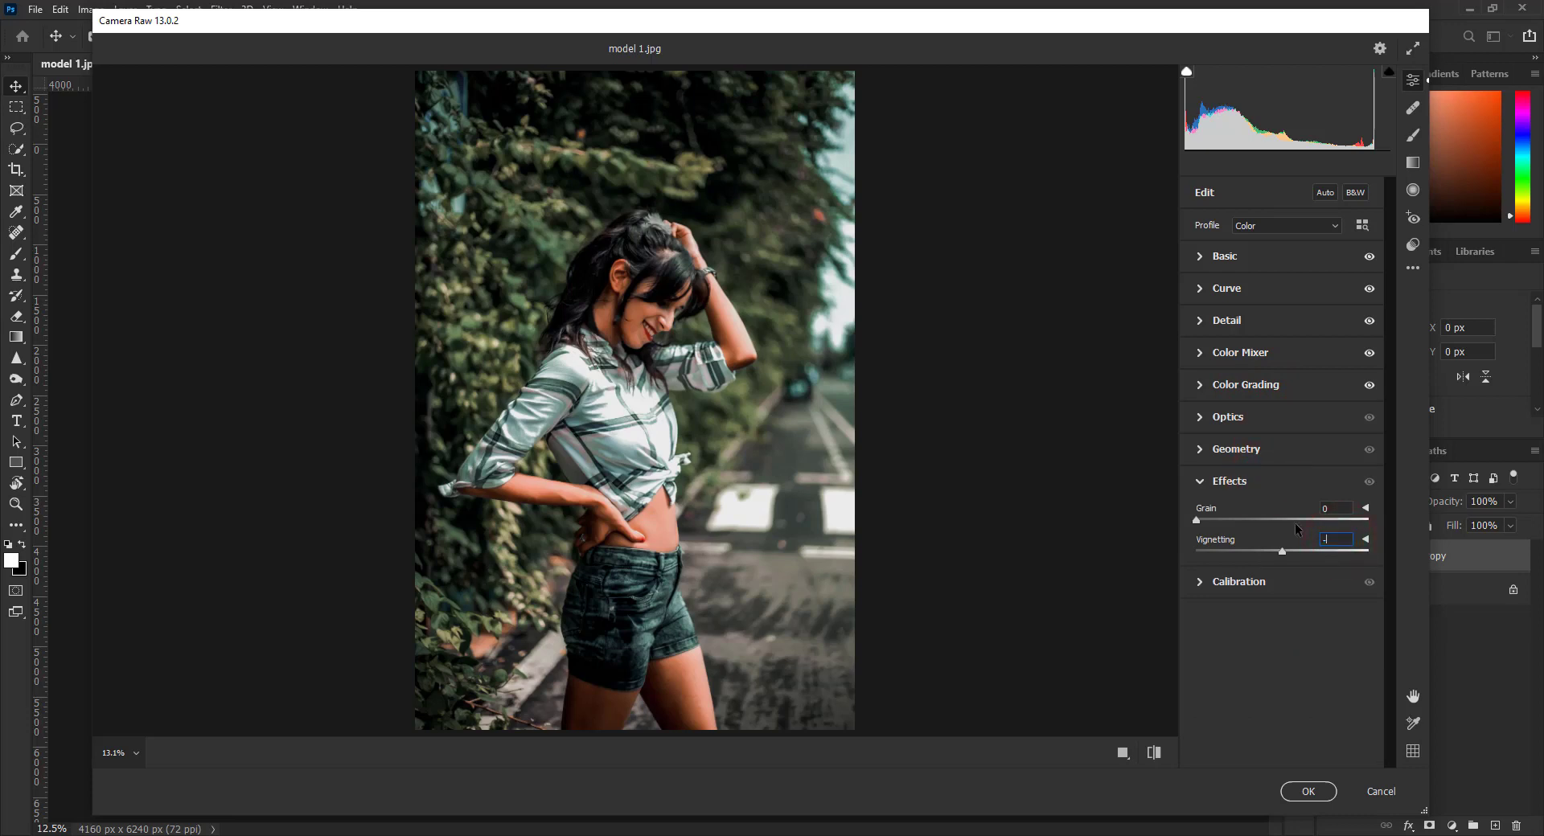
text(2)
click(1261, 481)
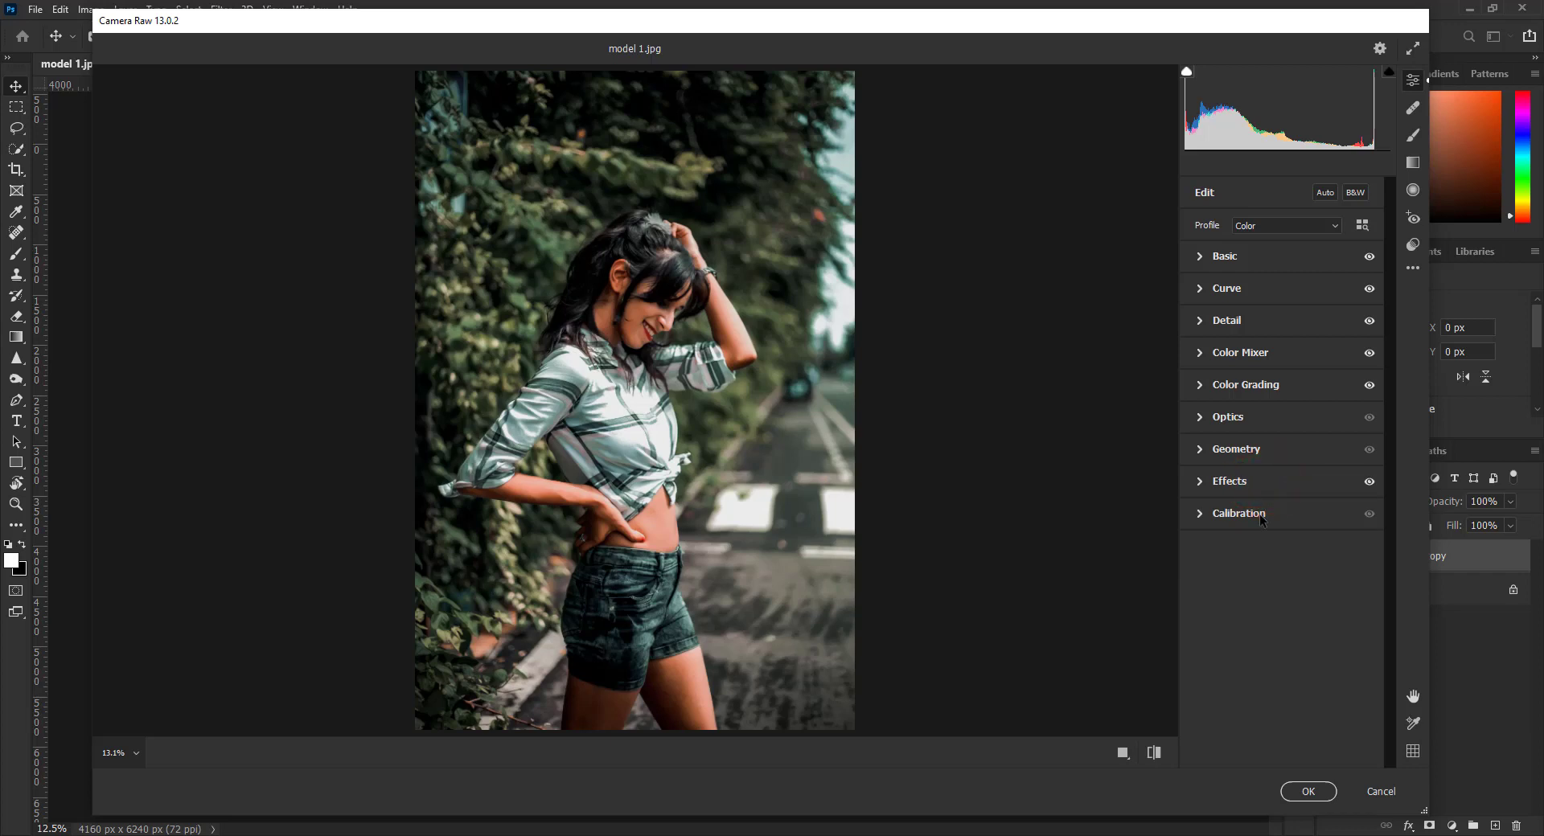
In Calibration, shift the shadows tint slightly toward green and adjust the green primary's hue and saturation
click(1259, 513)
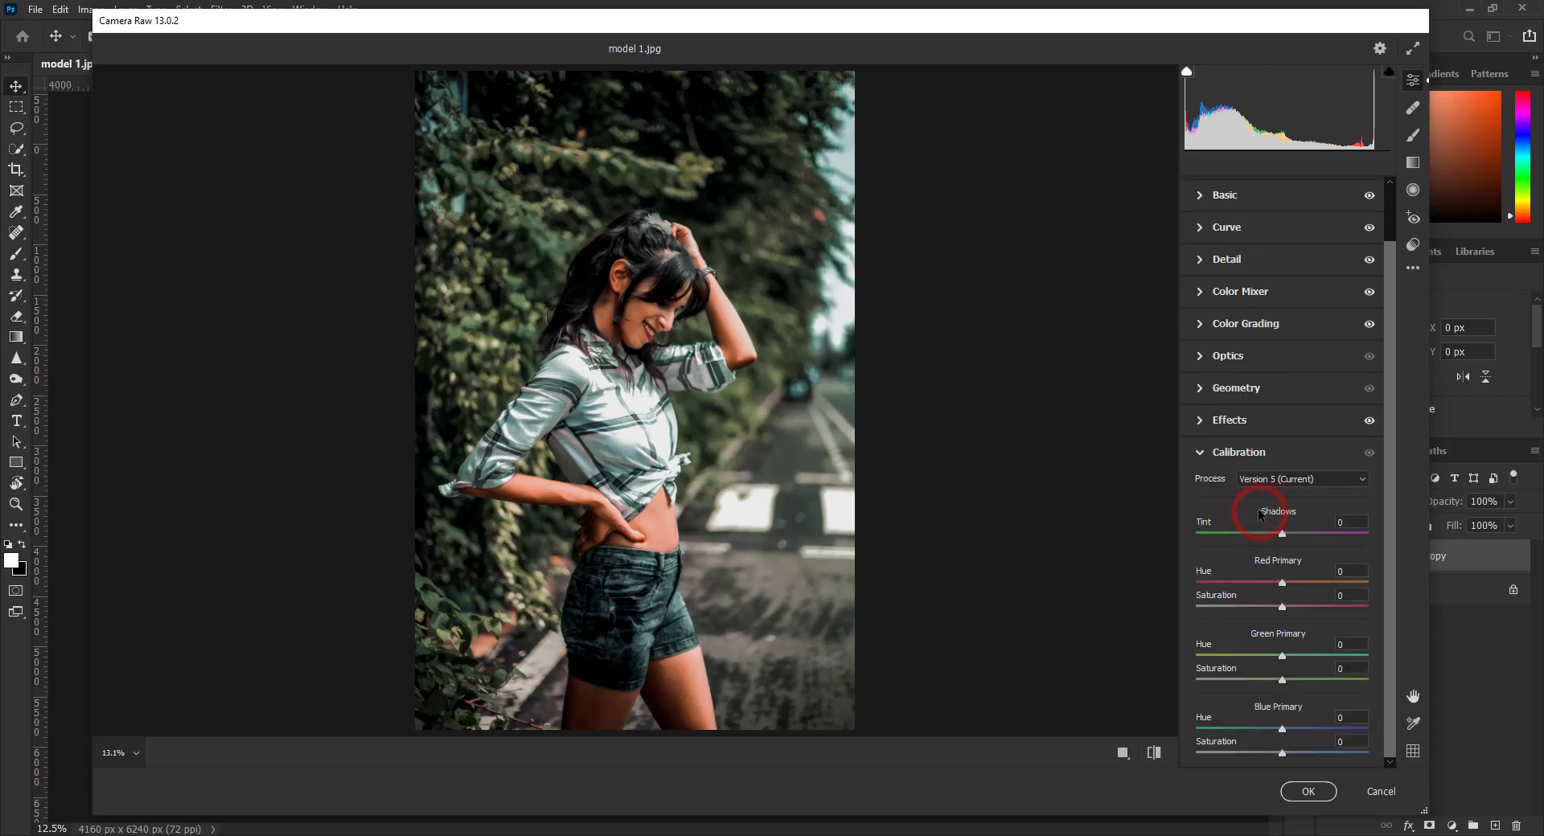
drag(1282, 535, 1279, 539)
drag(1282, 655, 1272, 658)
key(shift+Down)
key(shift+Up)
key(shift+Up)
key(shift+Up)
mouse_move(1275, 678)
mouse_down()
mouse_move(1248, 678)
mouse_move(1284, 683)
mouse_up()
click(1256, 454)
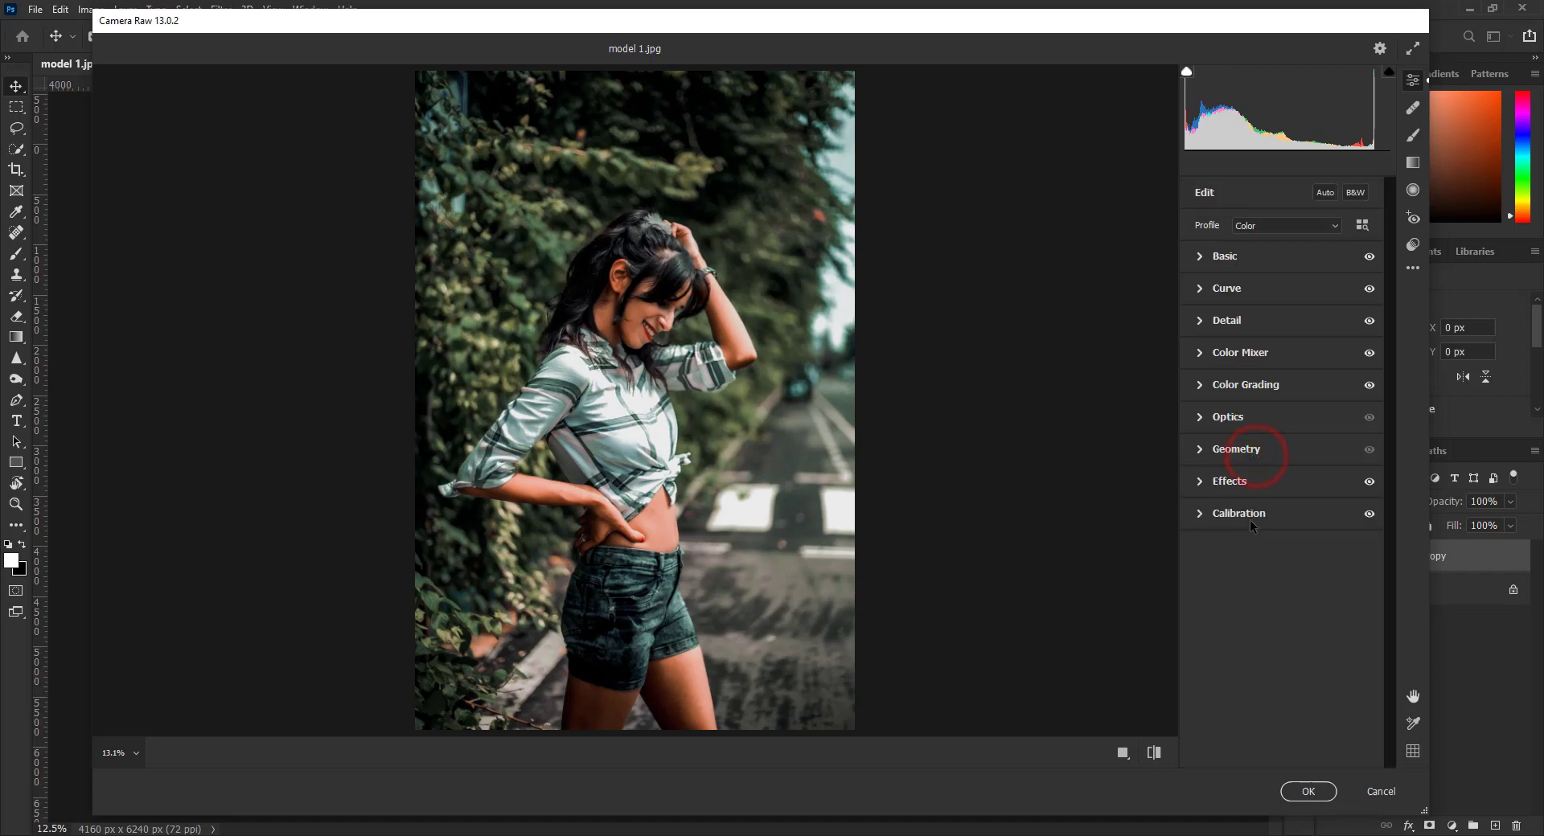
Apply the finished Camera Raw adjustments to the Background copy layer of model 1.jpg
click(1308, 792)
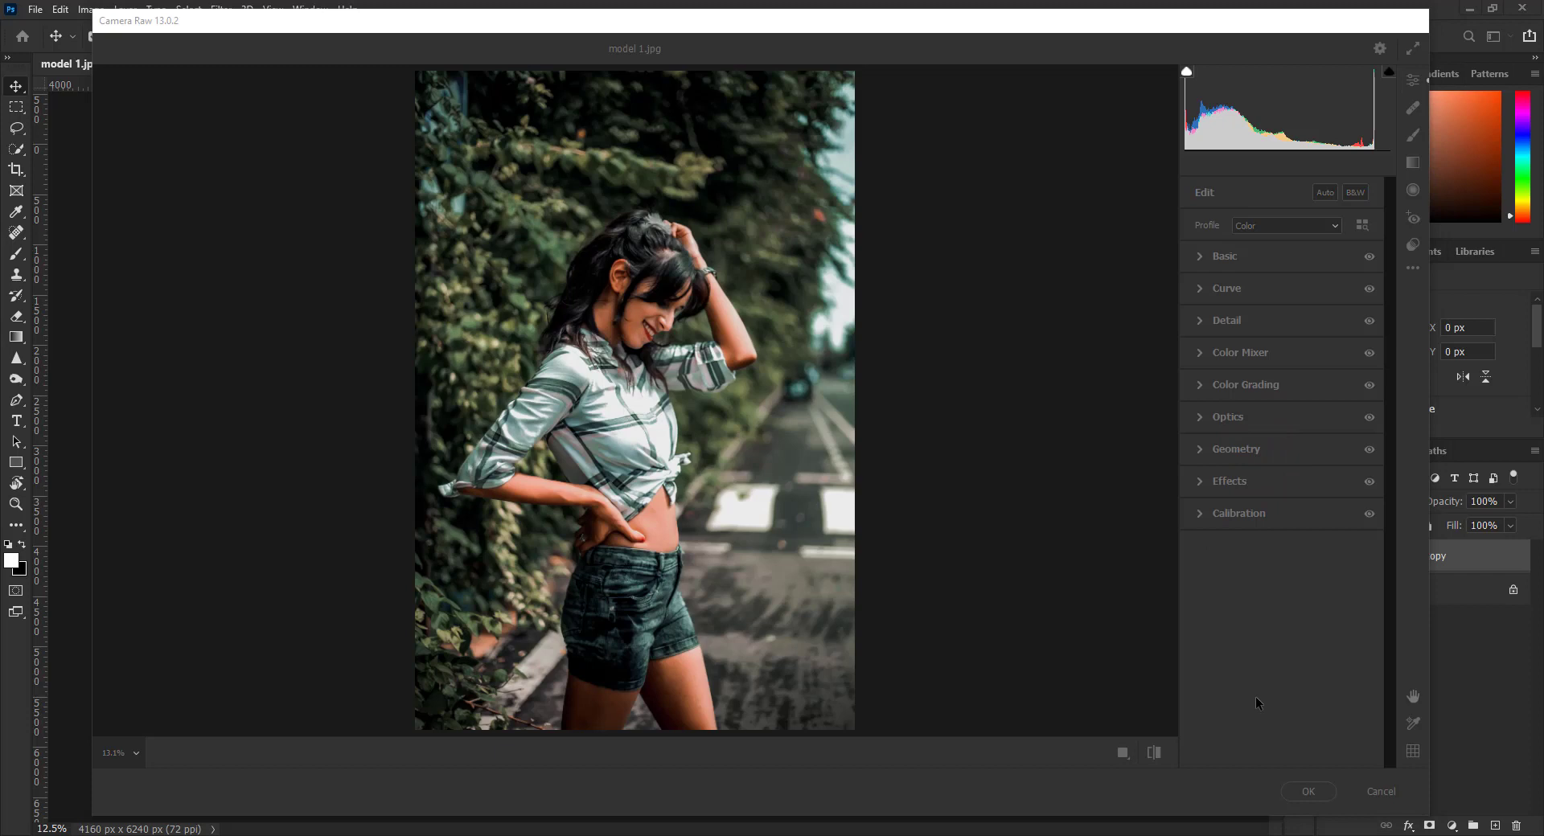
click(1281, 606)
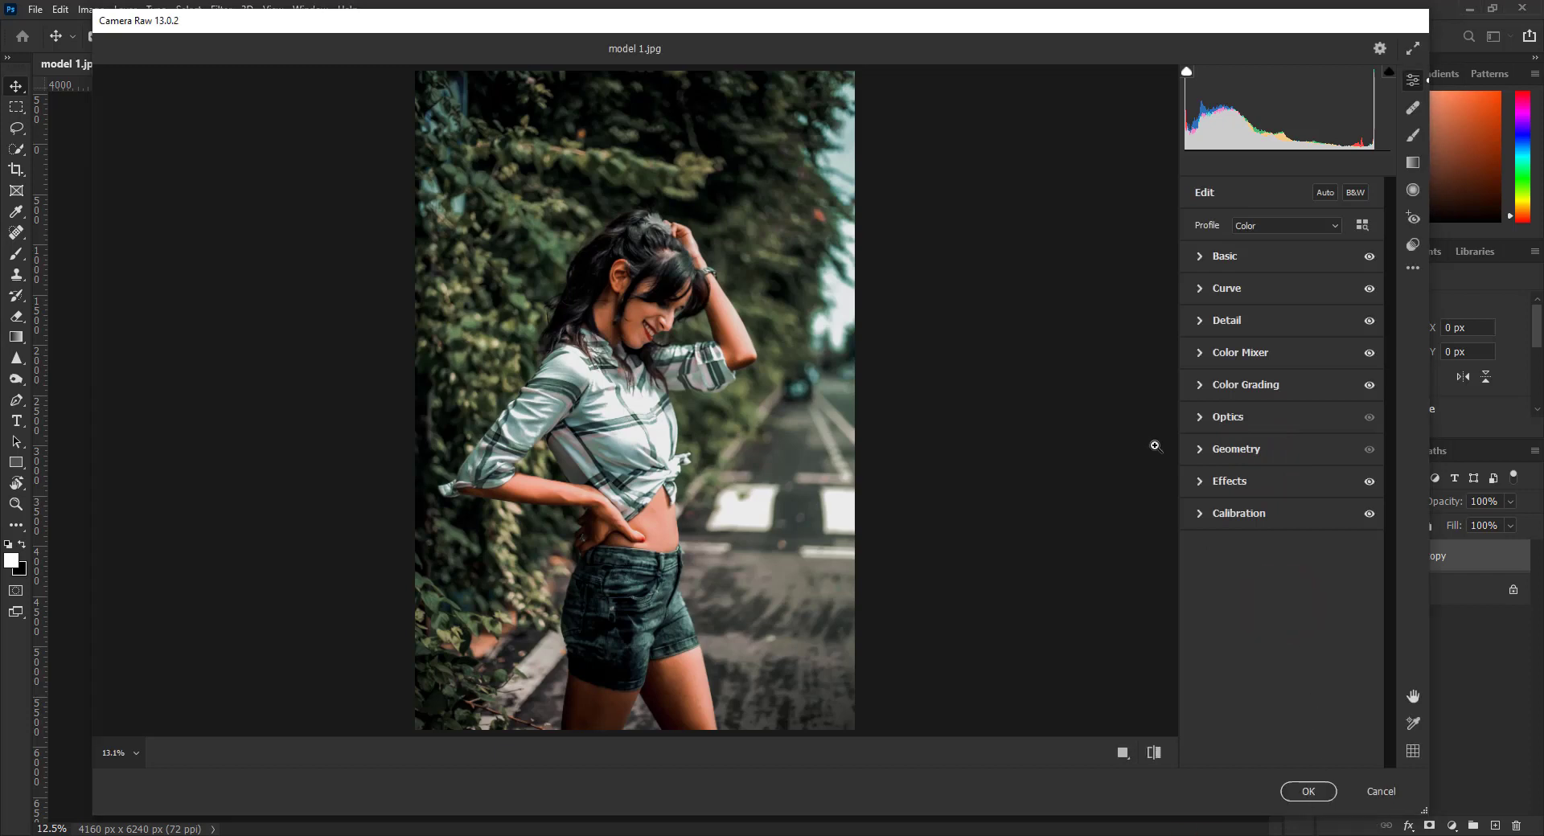
click(1211, 514)
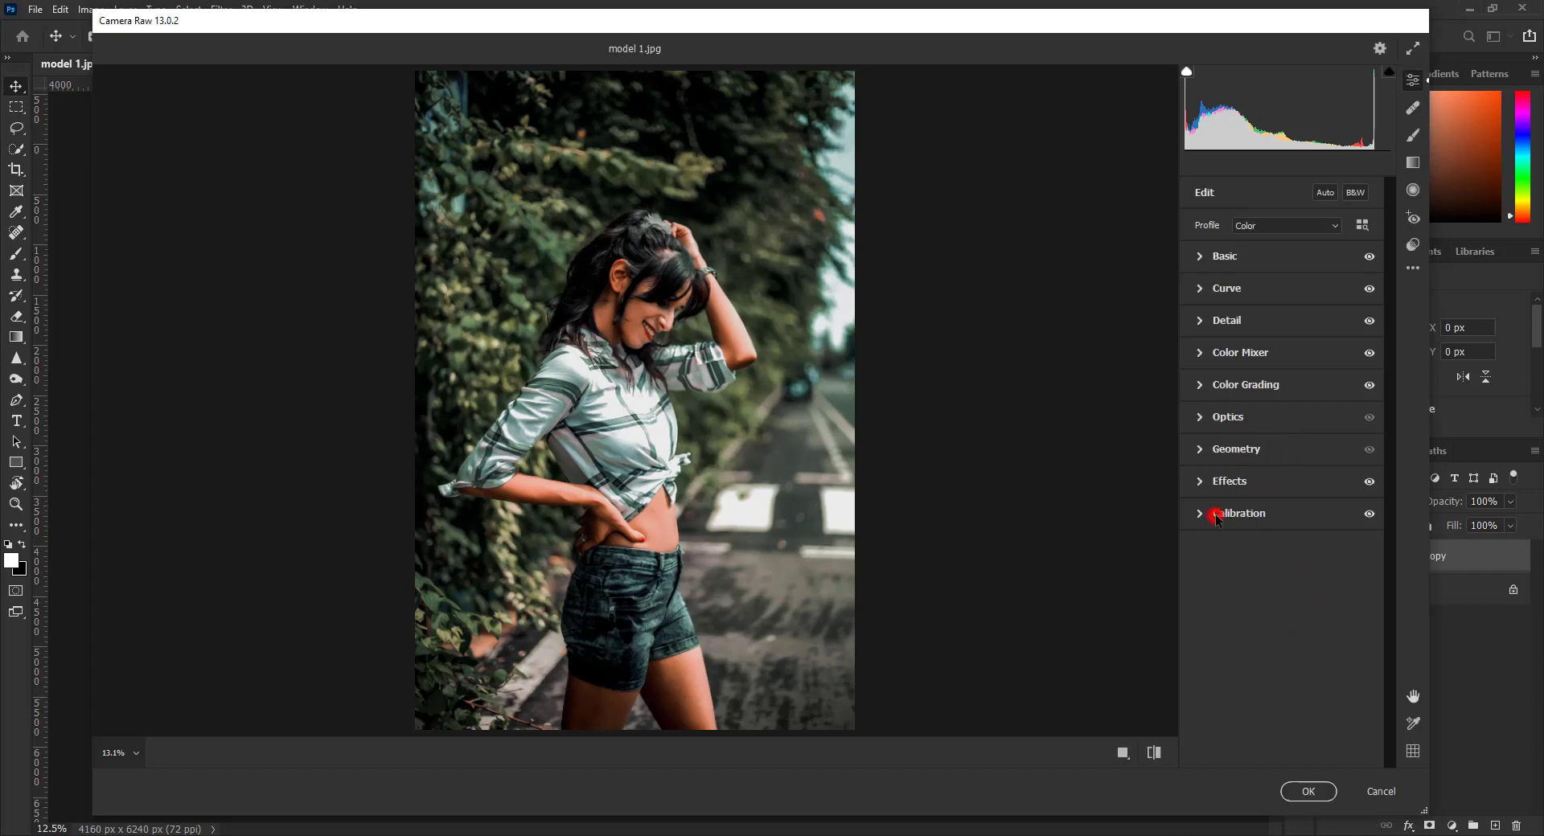
click(1312, 794)
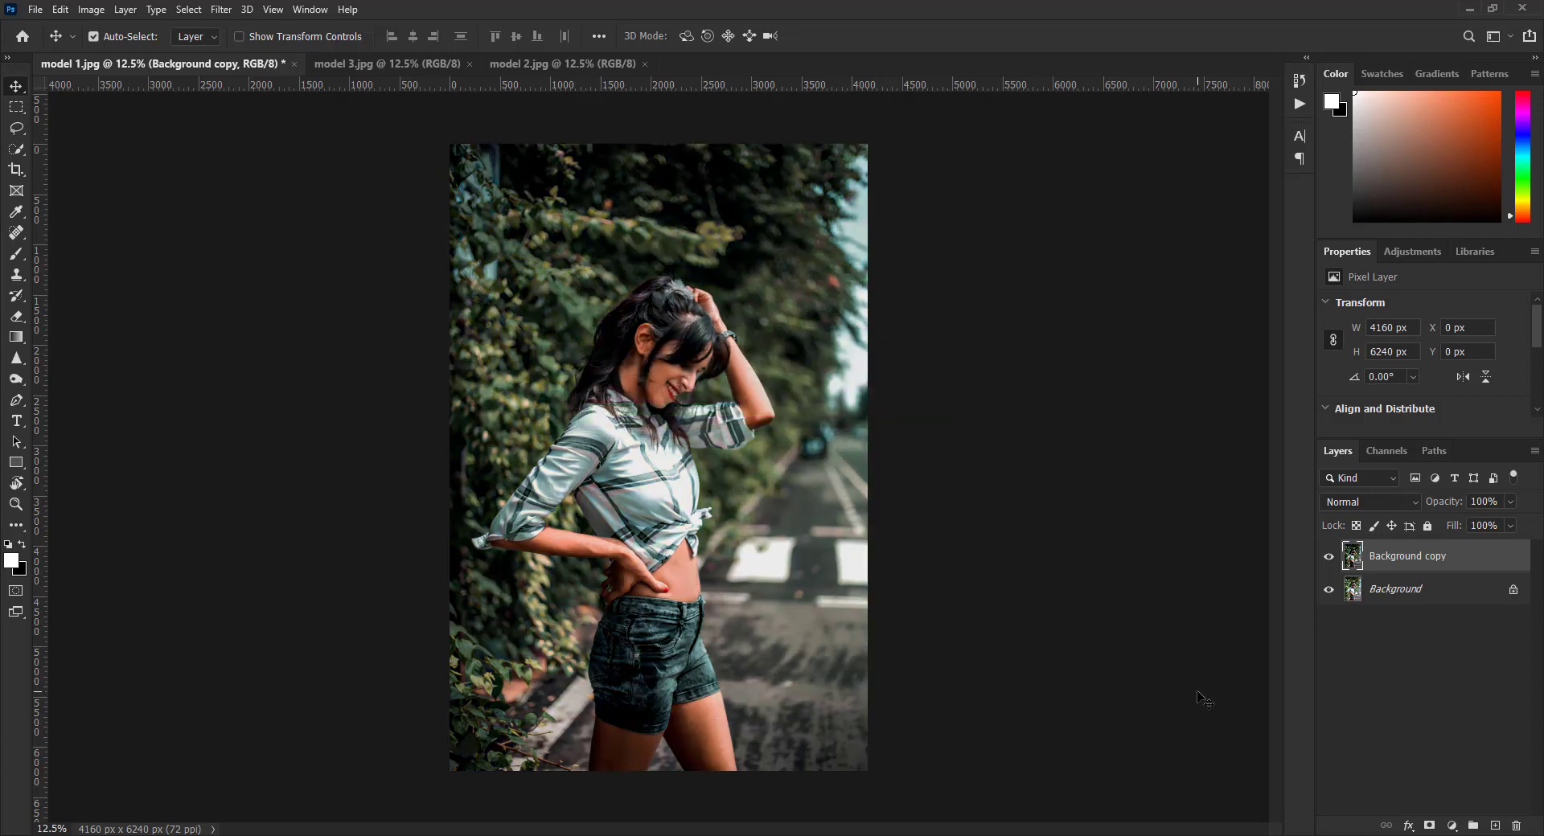
Compare the graded portrait with the original by hiding and showing the Background copy layer
click(1329, 557)
click(1329, 556)
click(1368, 592)
click(1376, 565)
click(1329, 557)
click(1330, 556)
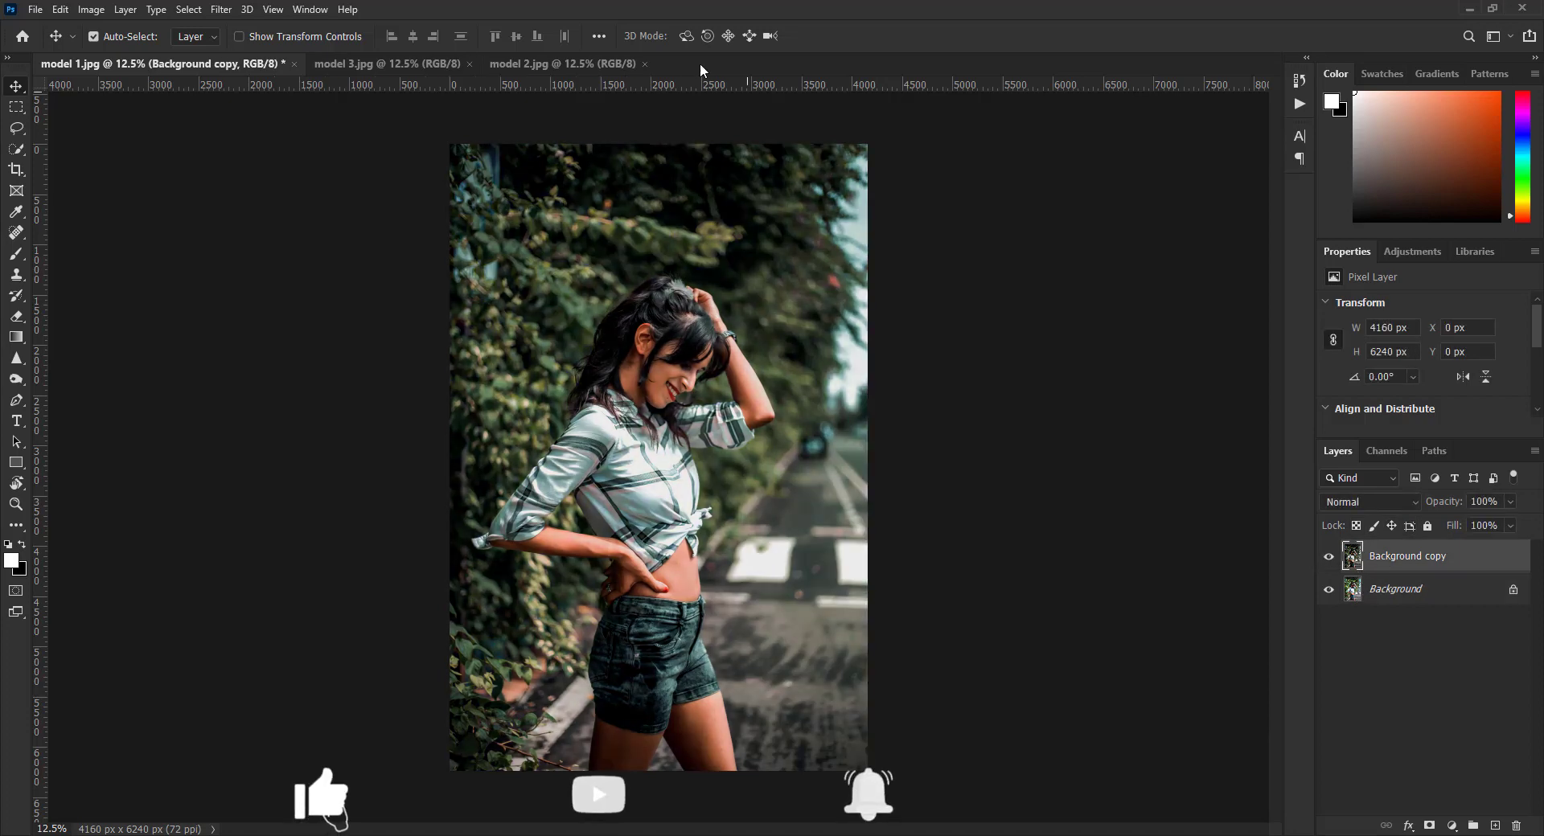
Duplicate the Background layer of model 3.jpg and reapply the last Camera Raw Filter to the copy
click(398, 63)
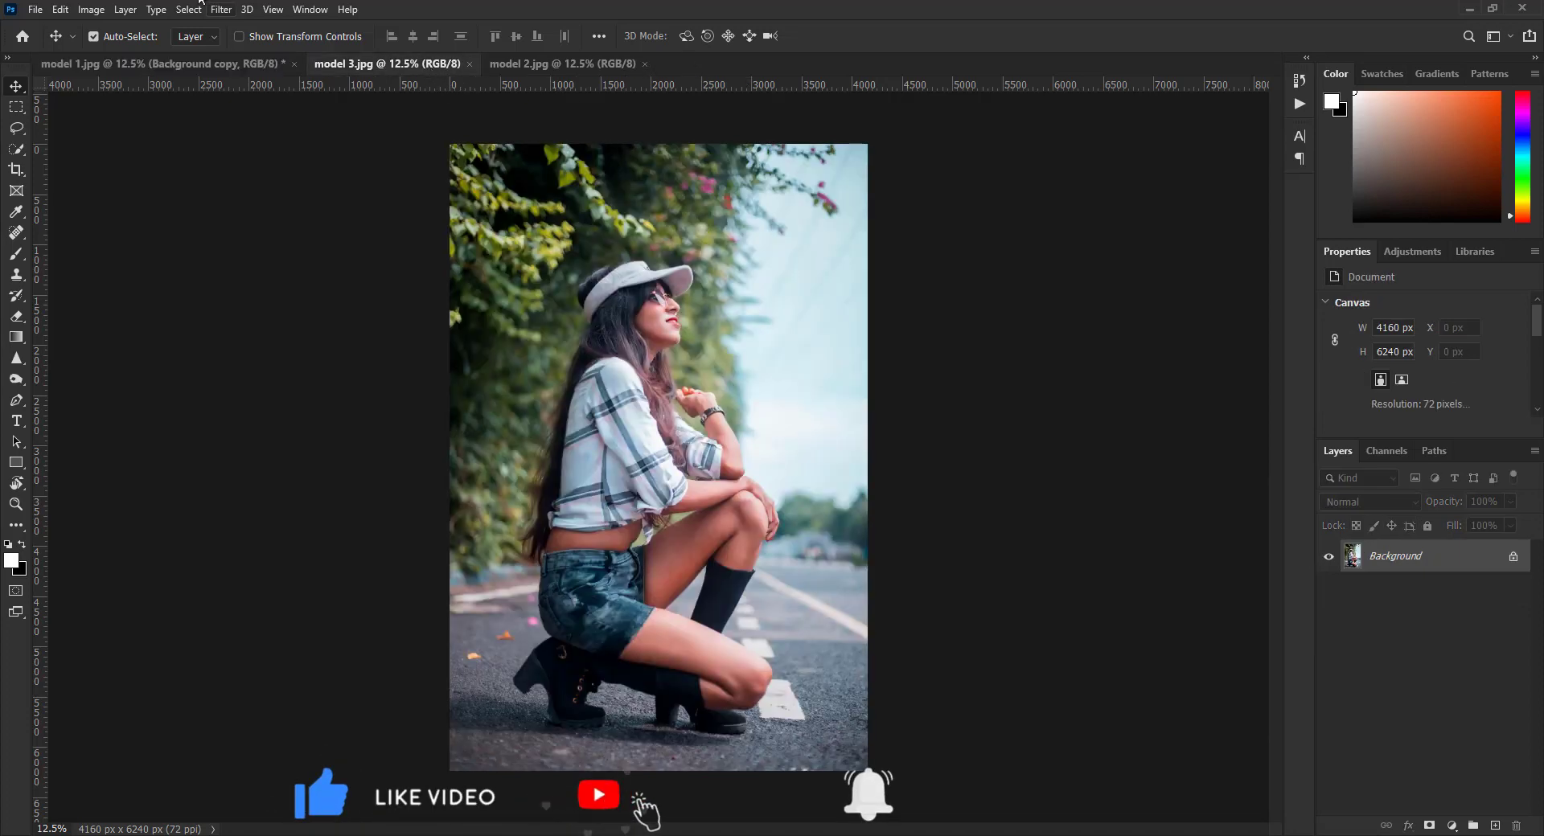
drag(1388, 556, 1495, 826)
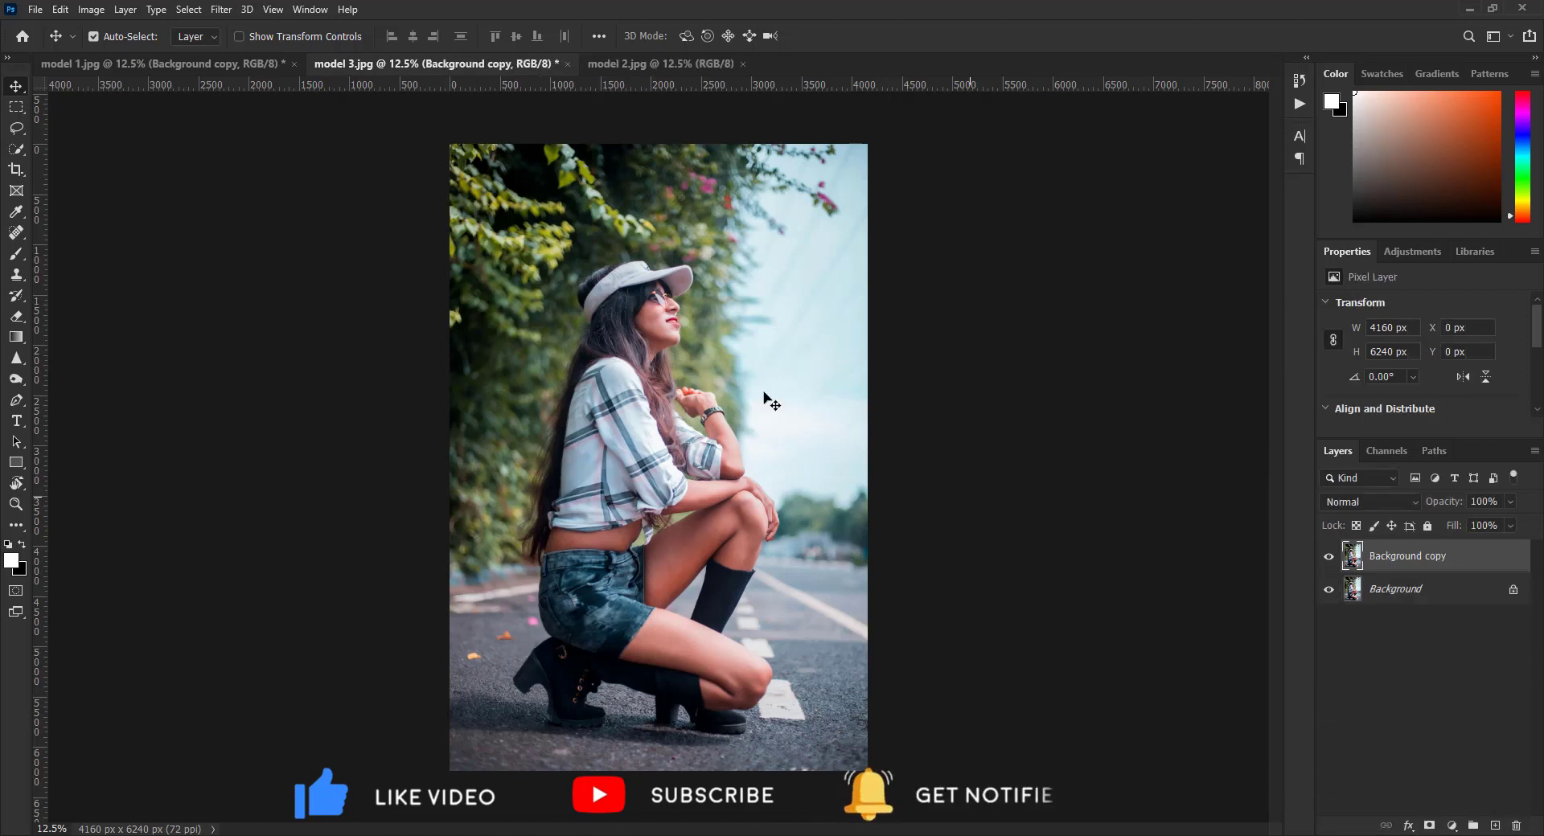
click(221, 9)
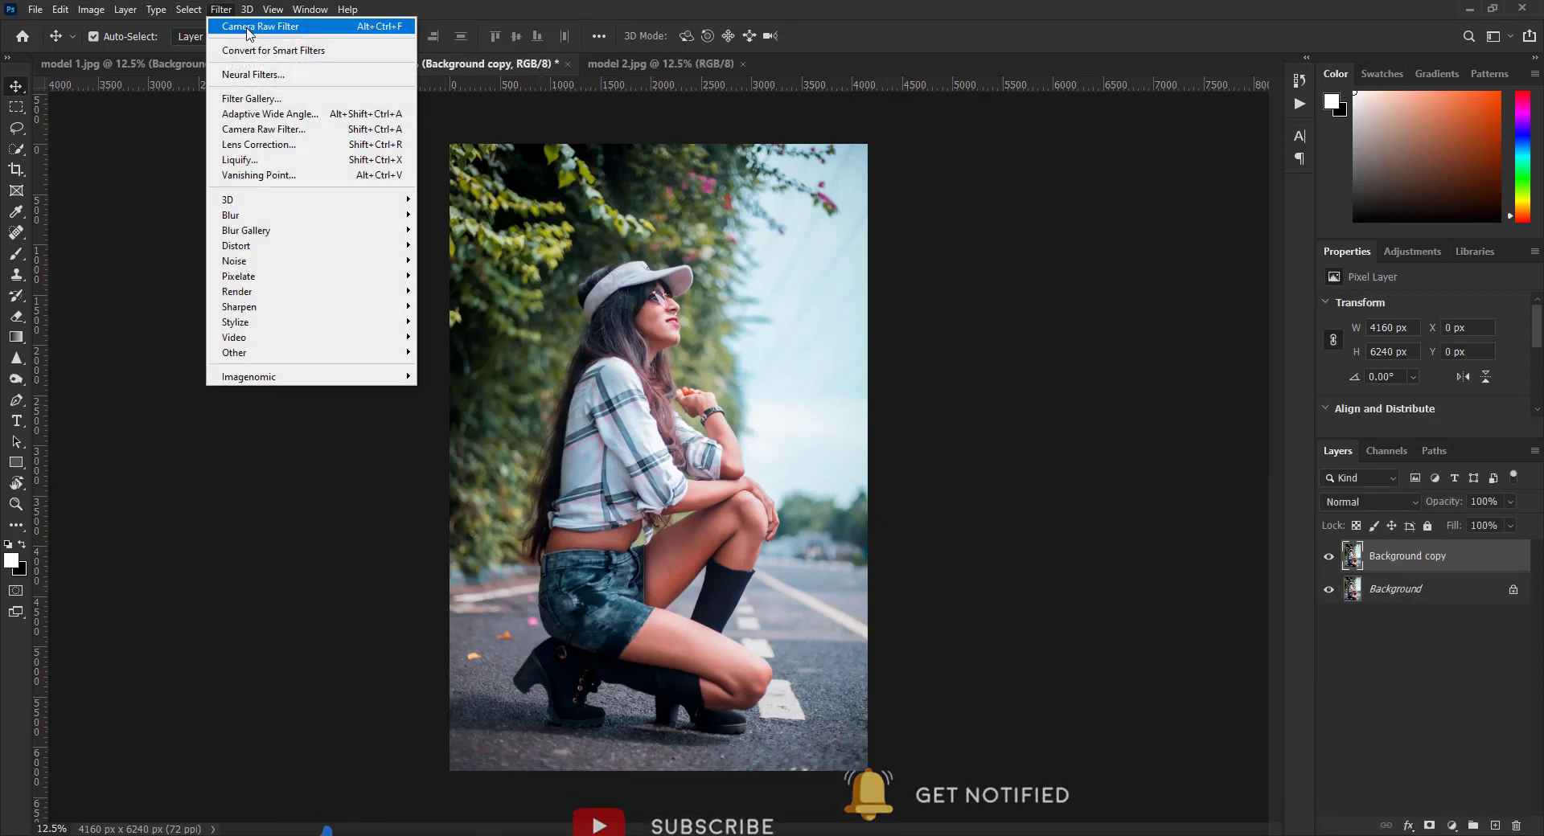
click(232, 10)
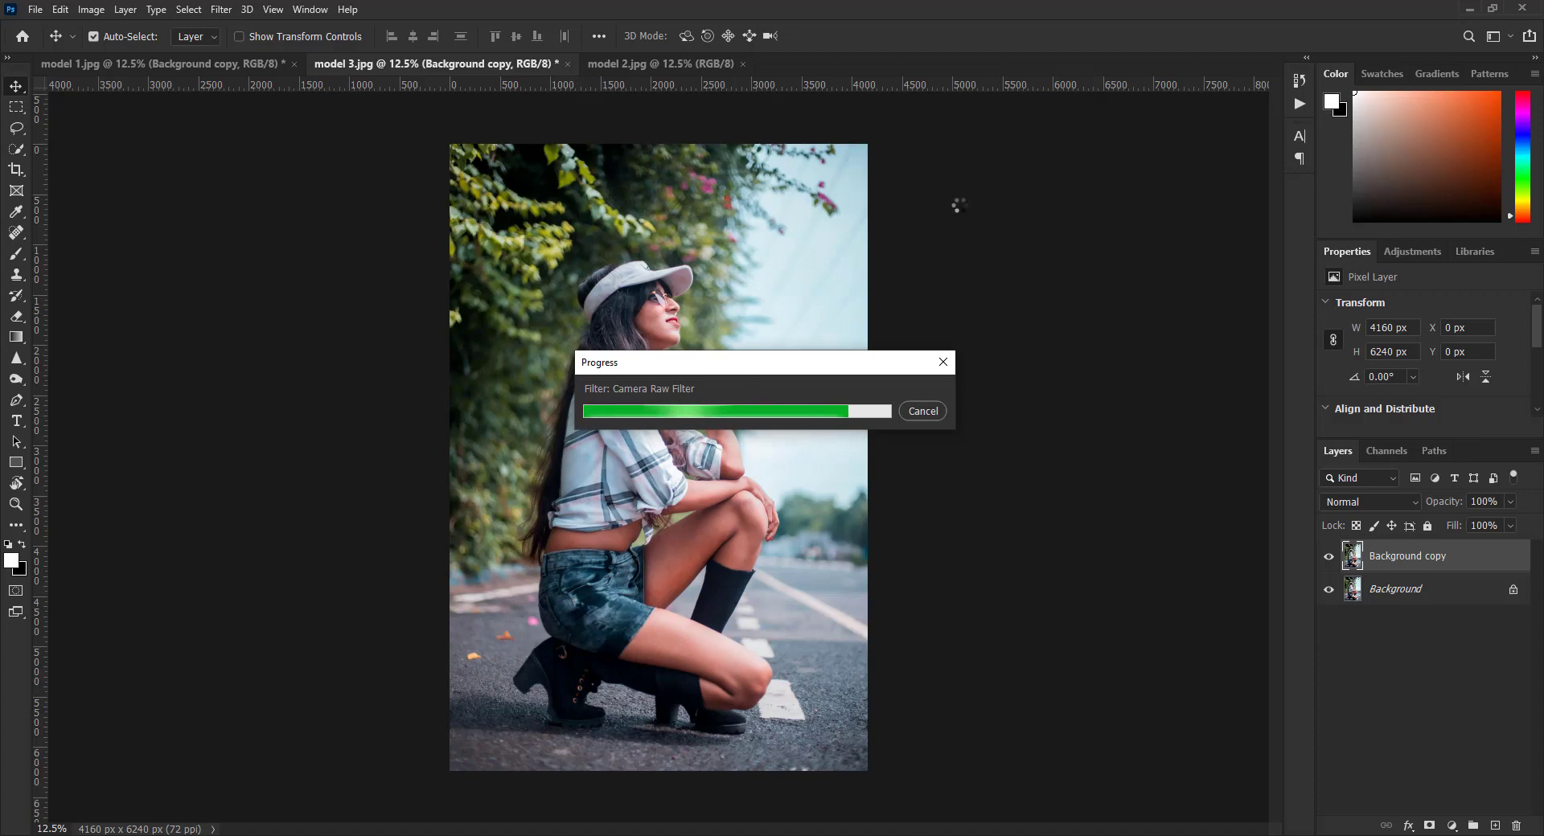
click(1328, 557)
click(1329, 559)
Reapply the last Camera Raw Filter directly to the Background layer of model 2.jpg
click(658, 69)
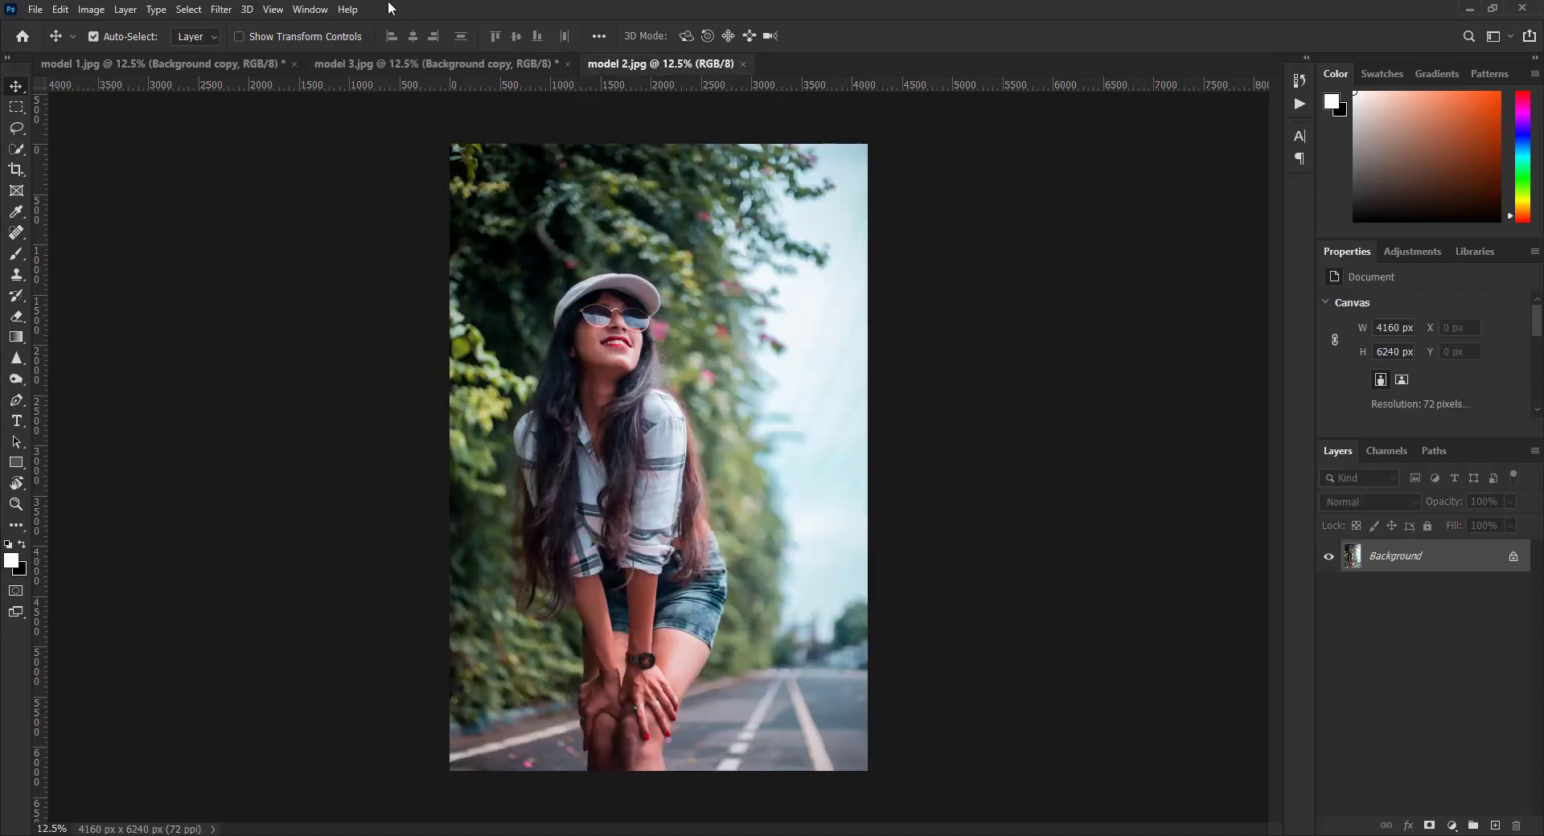
click(221, 10)
click(242, 28)
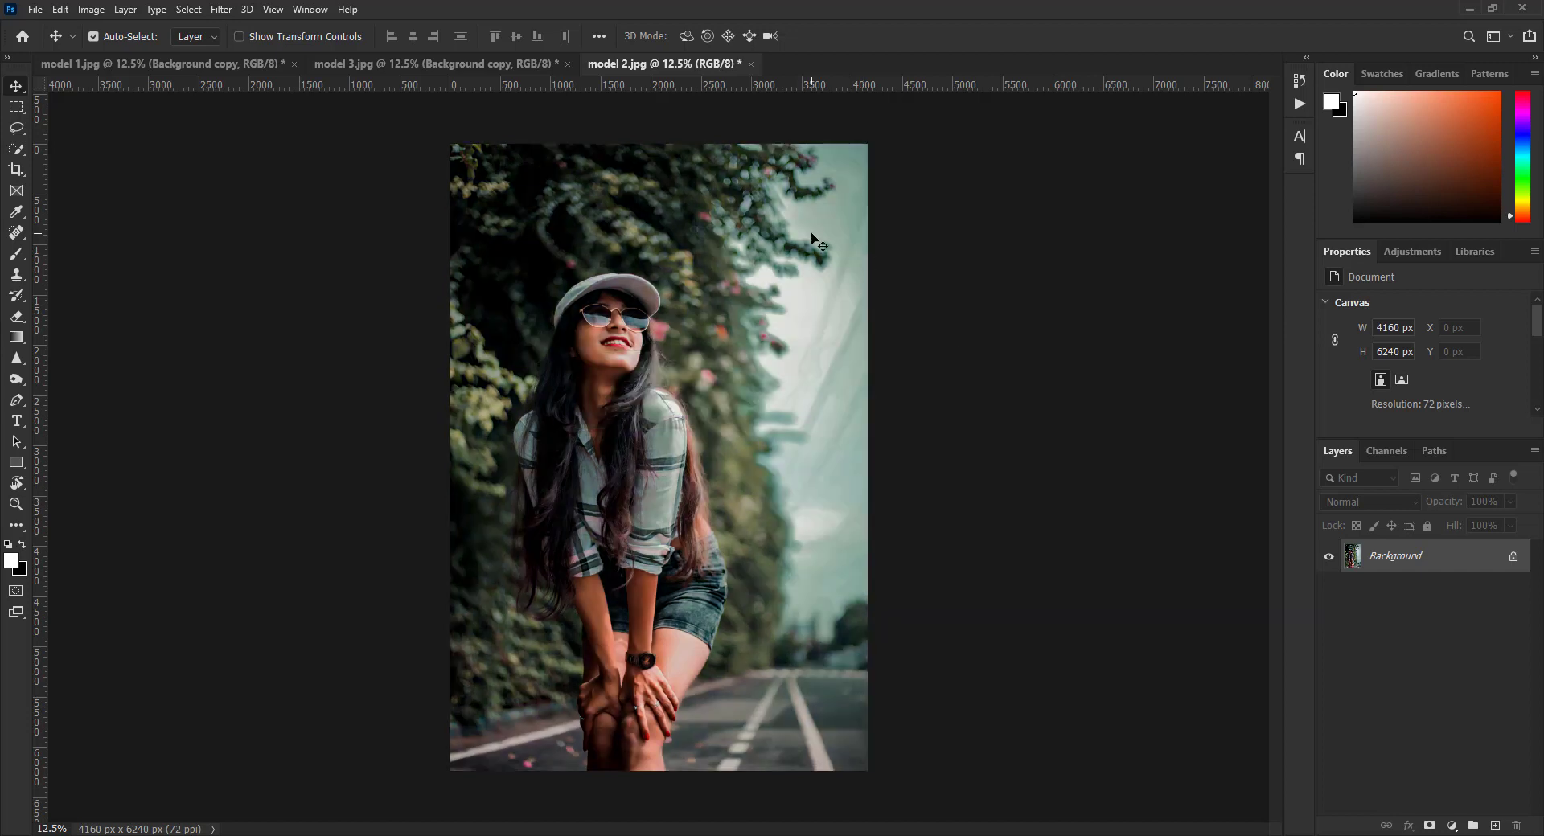
Brighten model 2.jpg with Levels, setting the RGB midtone input to 1.14 and the white input to 249
click(90, 9)
mouse_move(131, 55)
click(273, 67)
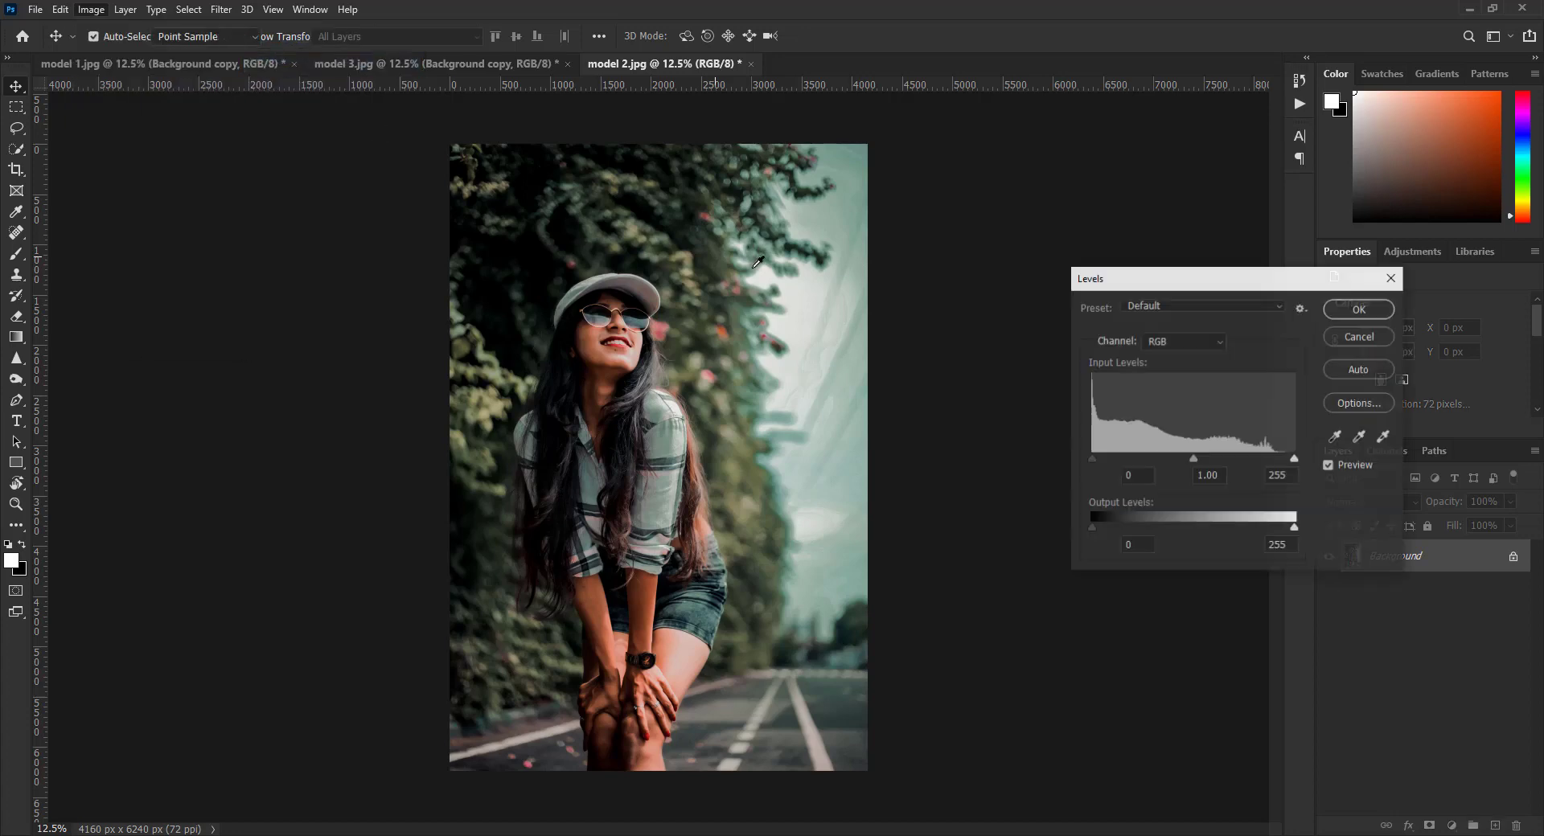
drag(1193, 459, 1183, 458)
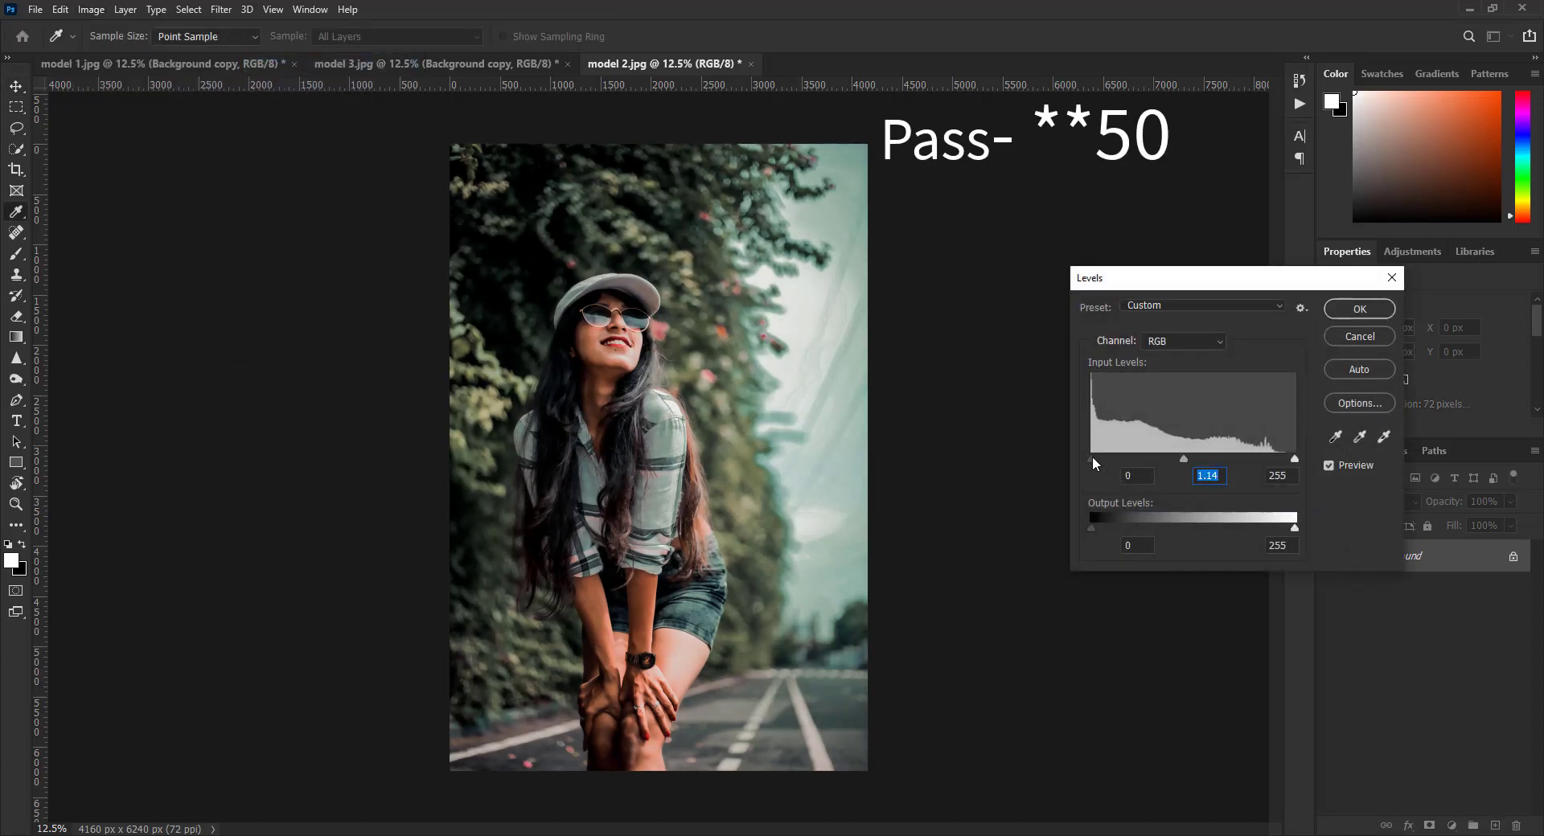
click(1091, 459)
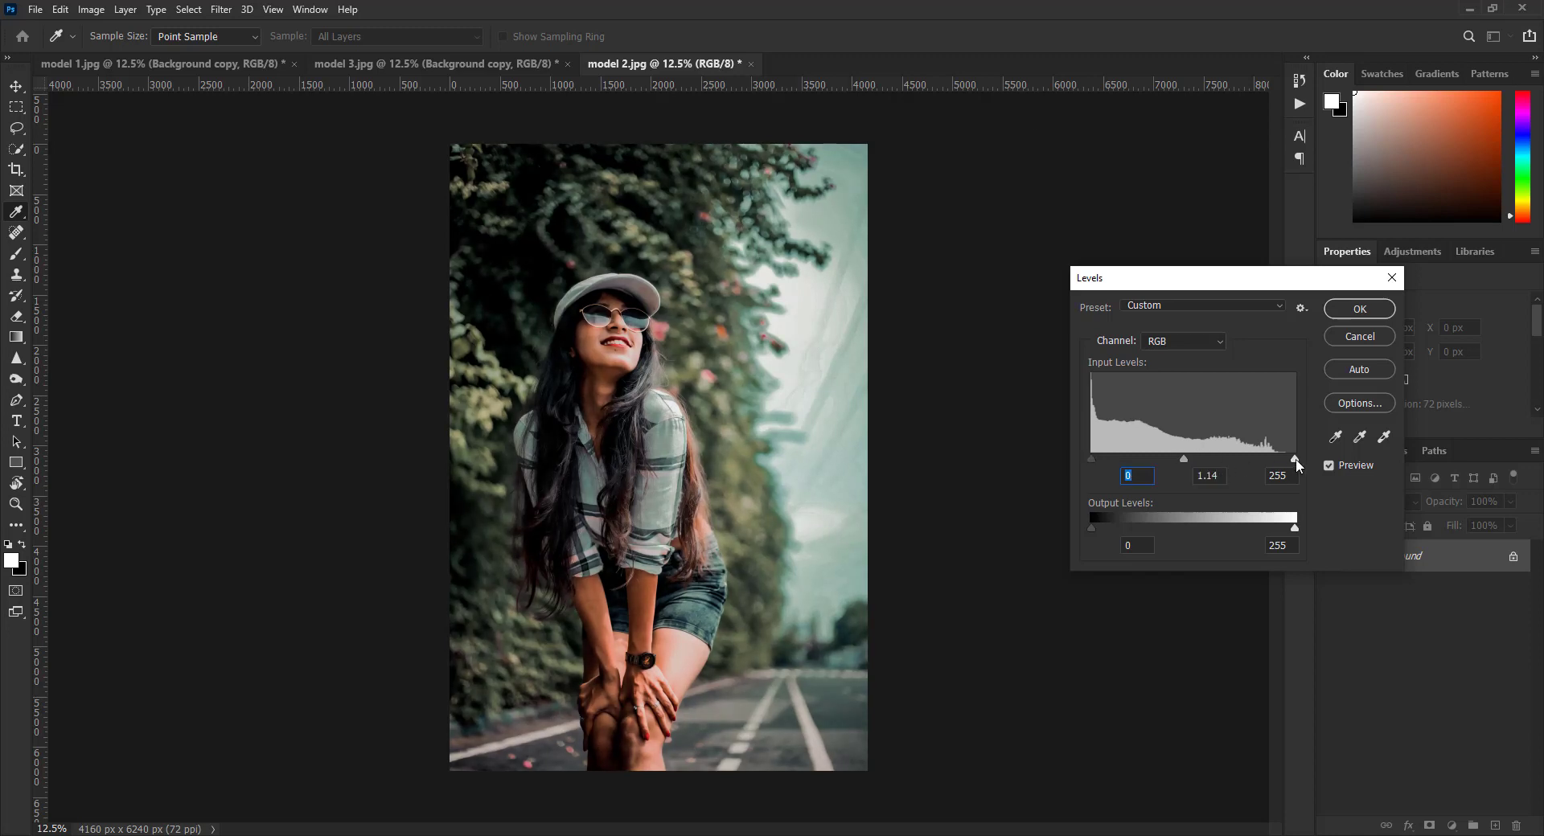
drag(1294, 458, 1290, 460)
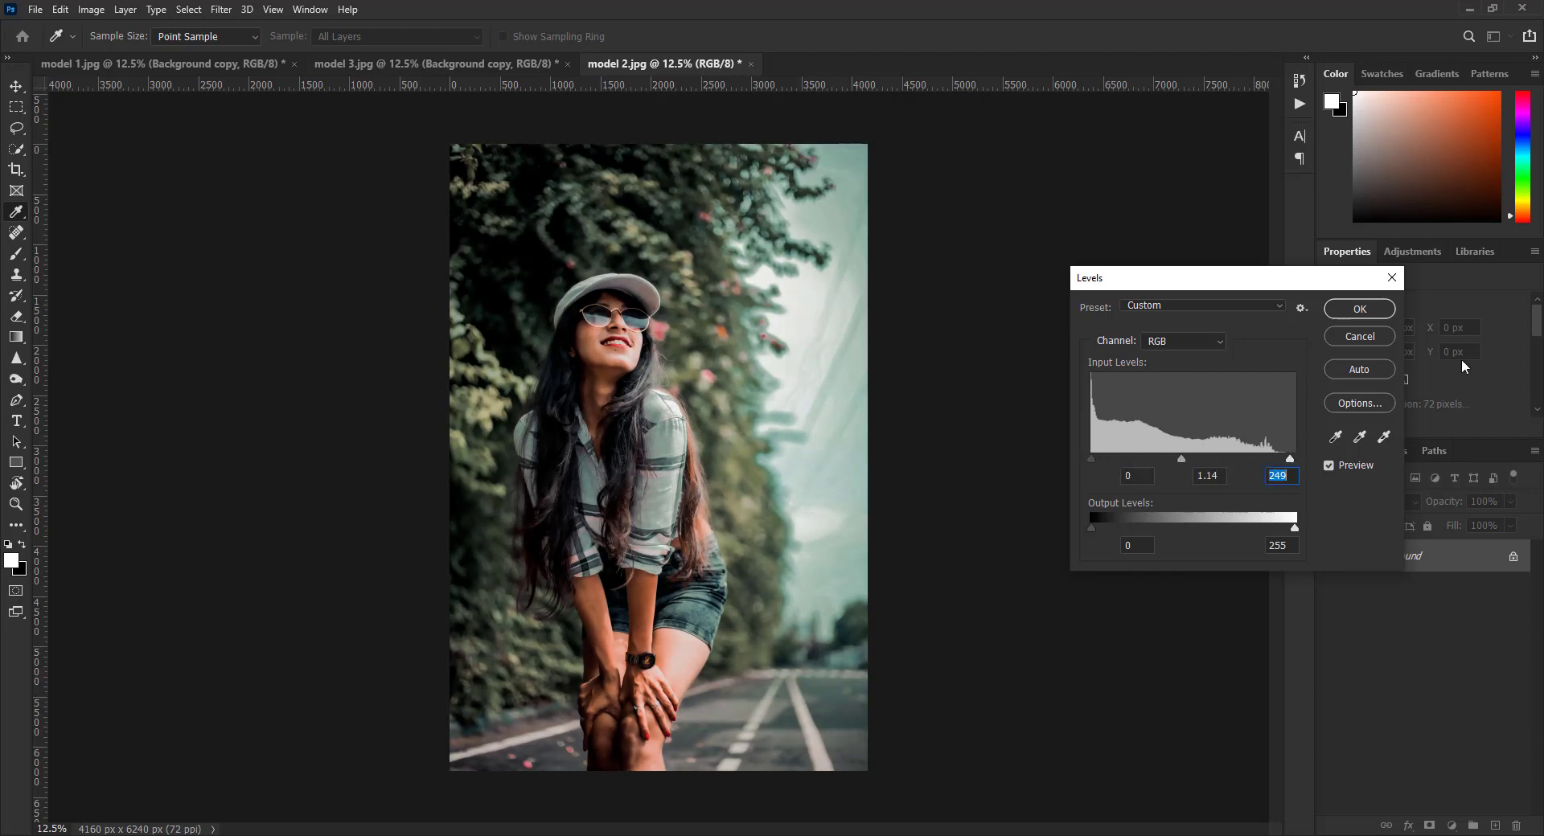
click(1359, 310)
mouse_move(107, 52)
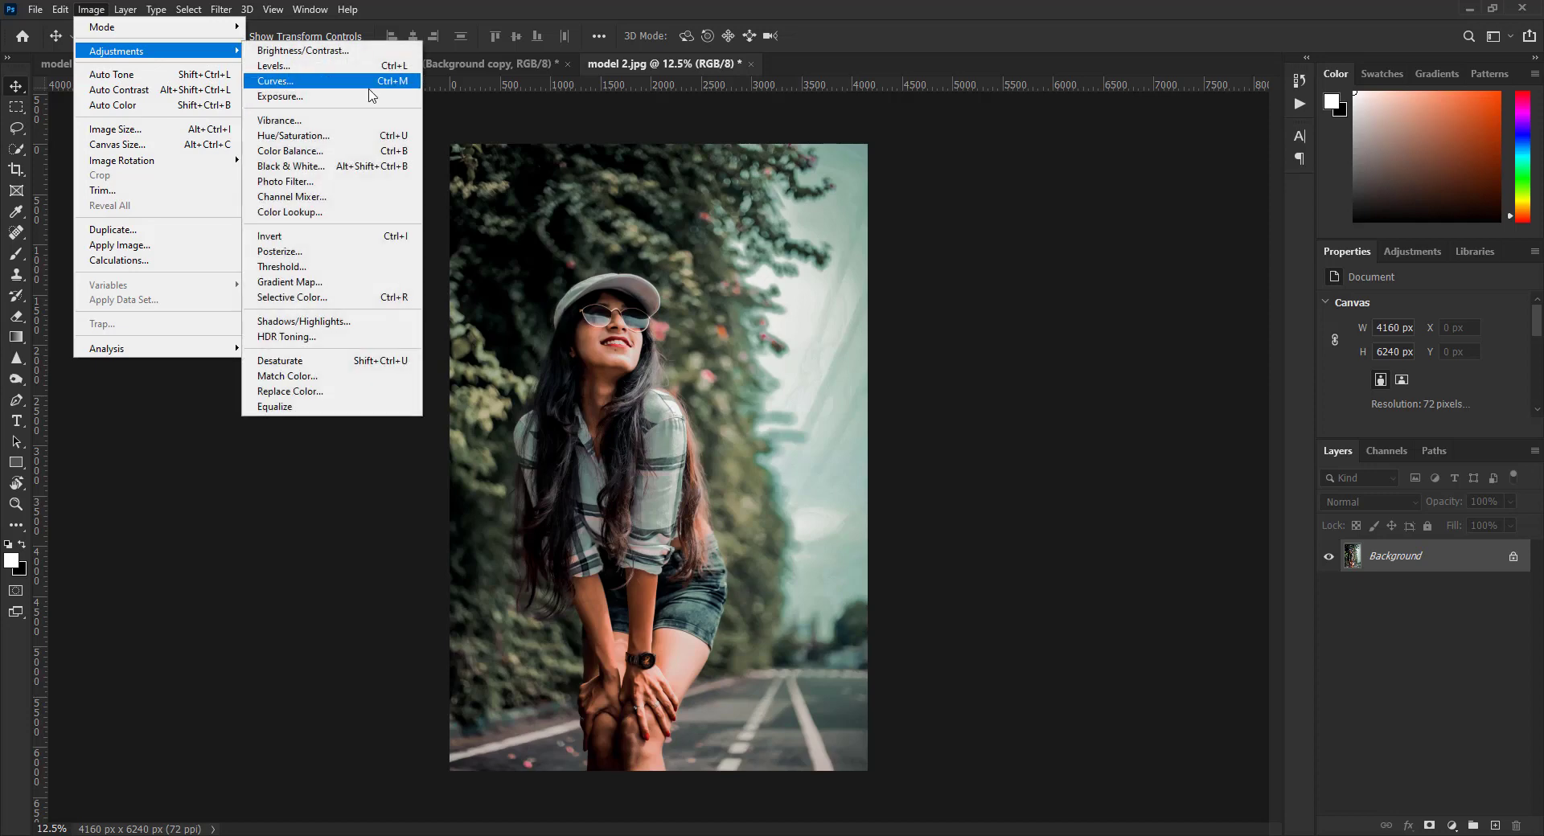
click(325, 66)
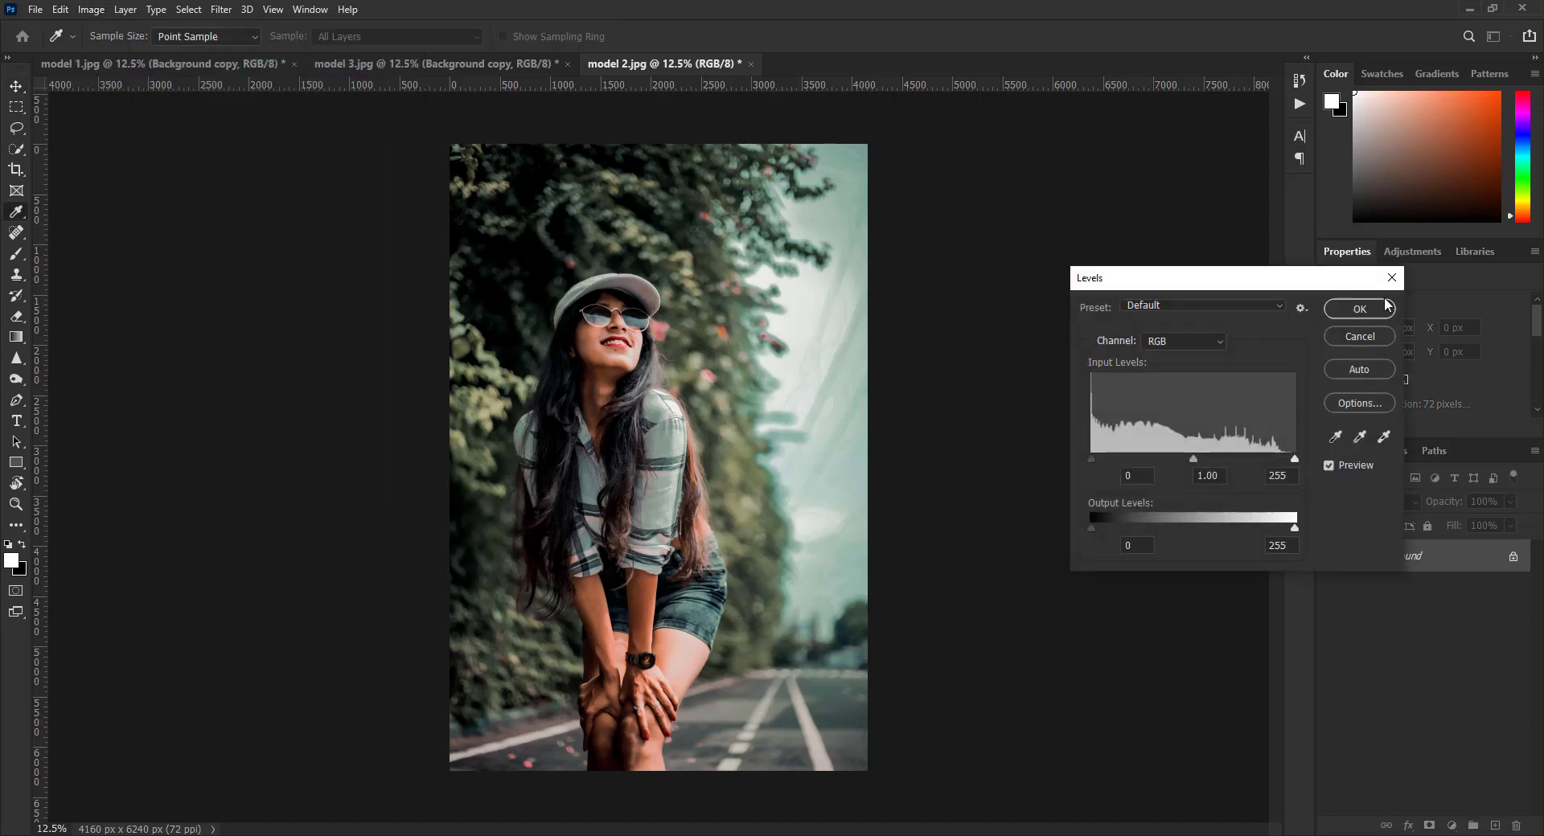
click(1386, 304)
Brighten the highlights of model 2.jpg with Curves by moving the RGB curve's white end point inward
click(92, 9)
mouse_move(113, 51)
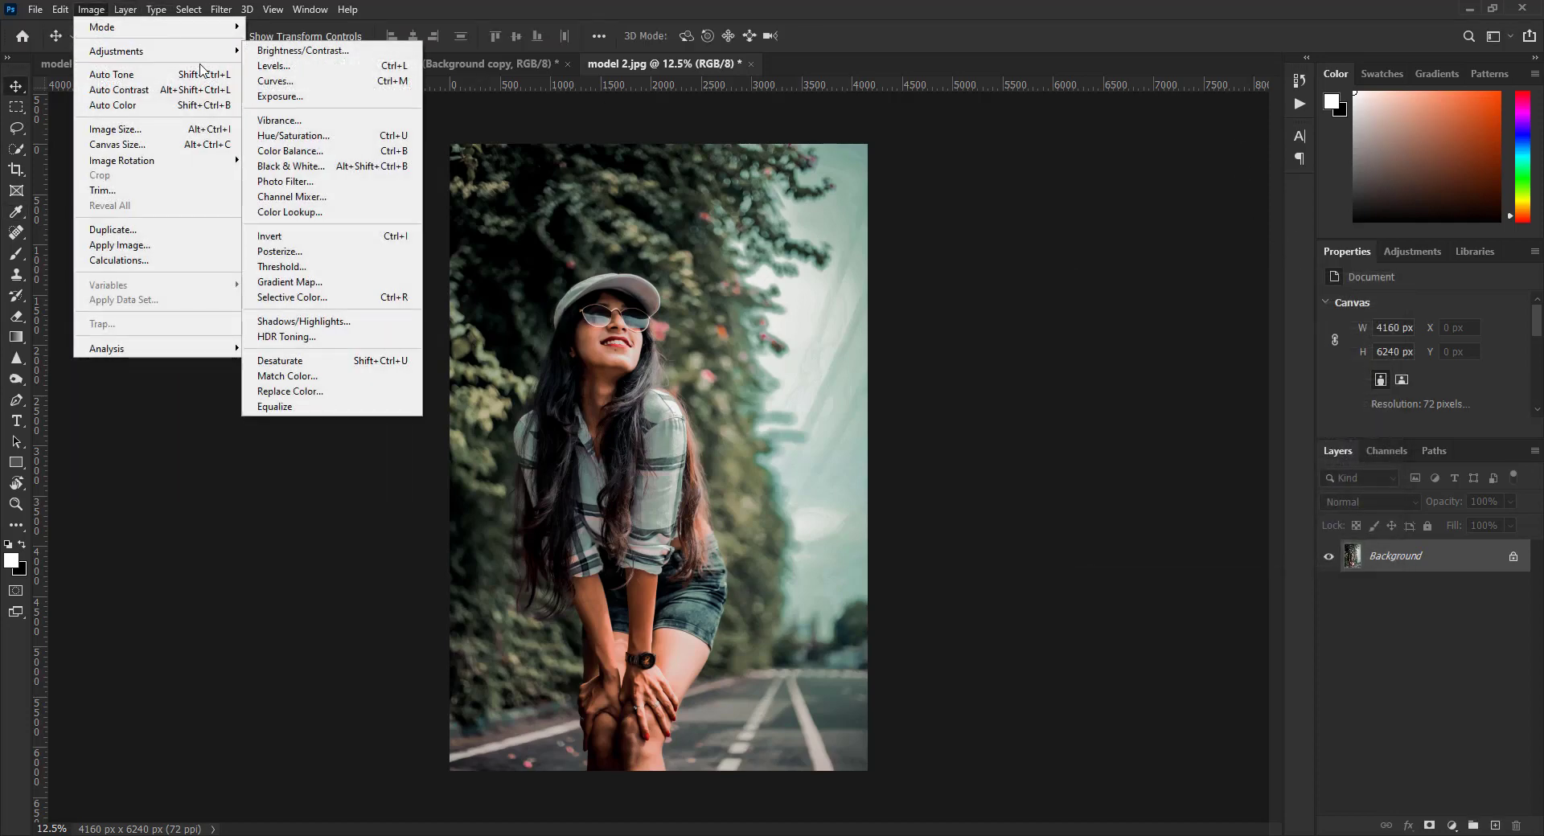
click(282, 81)
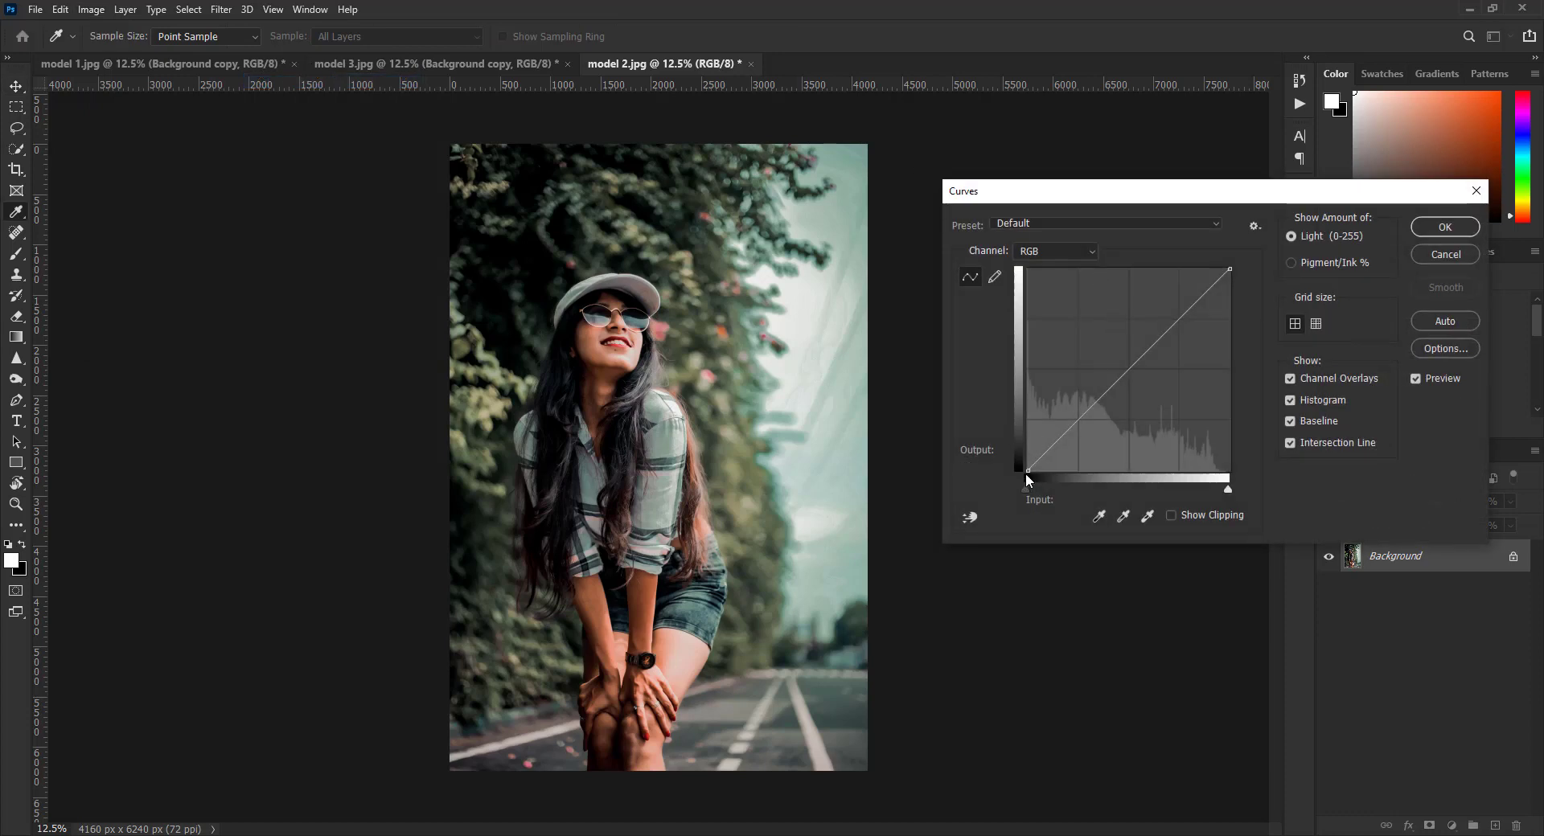
drag(1027, 472, 1025, 479)
drag(1229, 269, 1206, 267)
click(1433, 231)
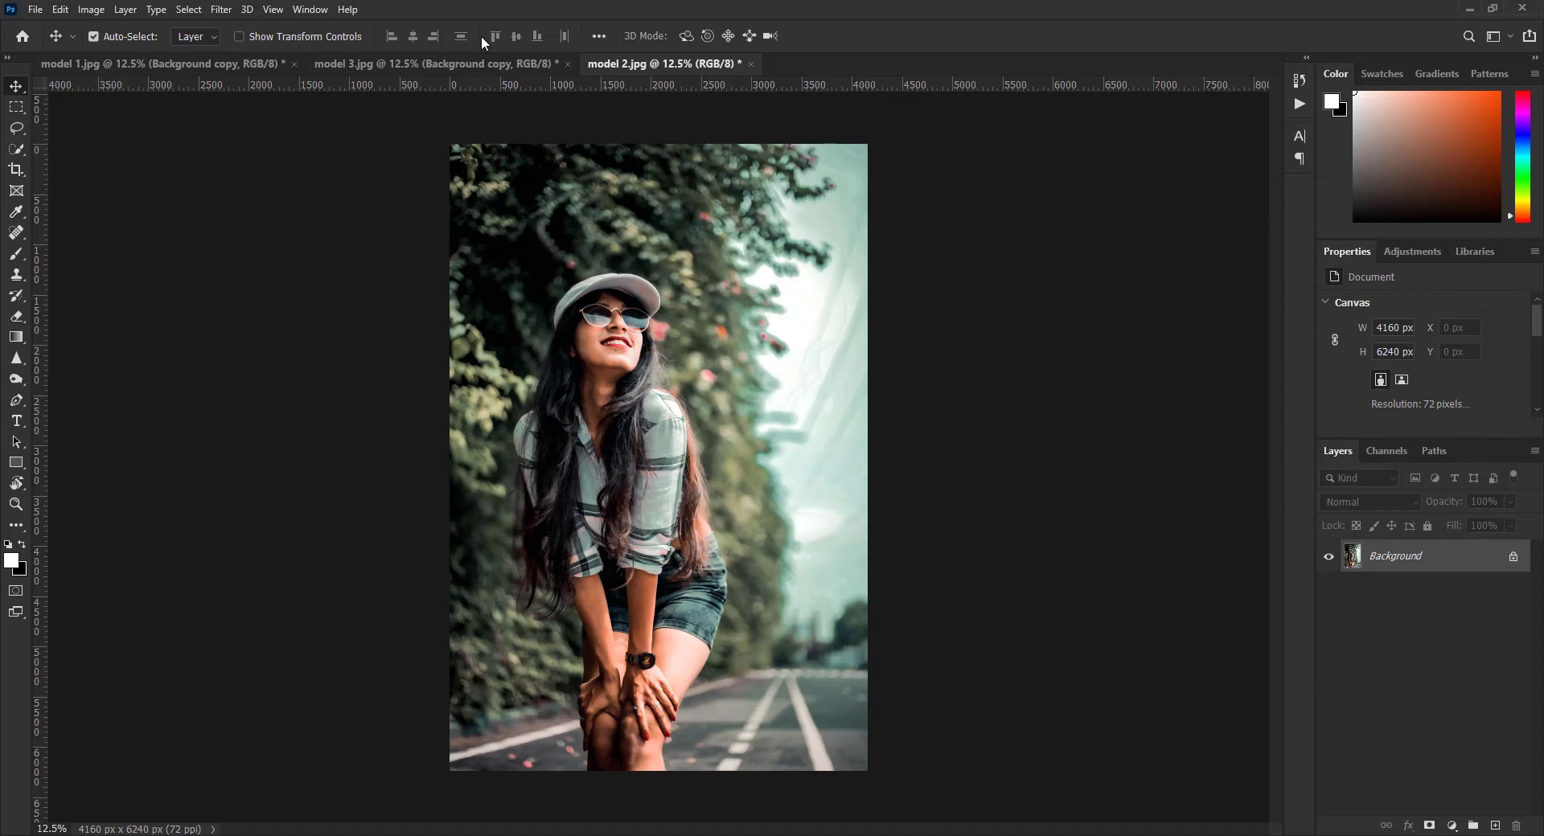
Apply Levels to the Background copy layer of model 3.jpg with midtone input 1.14 and white input 239
click(480, 63)
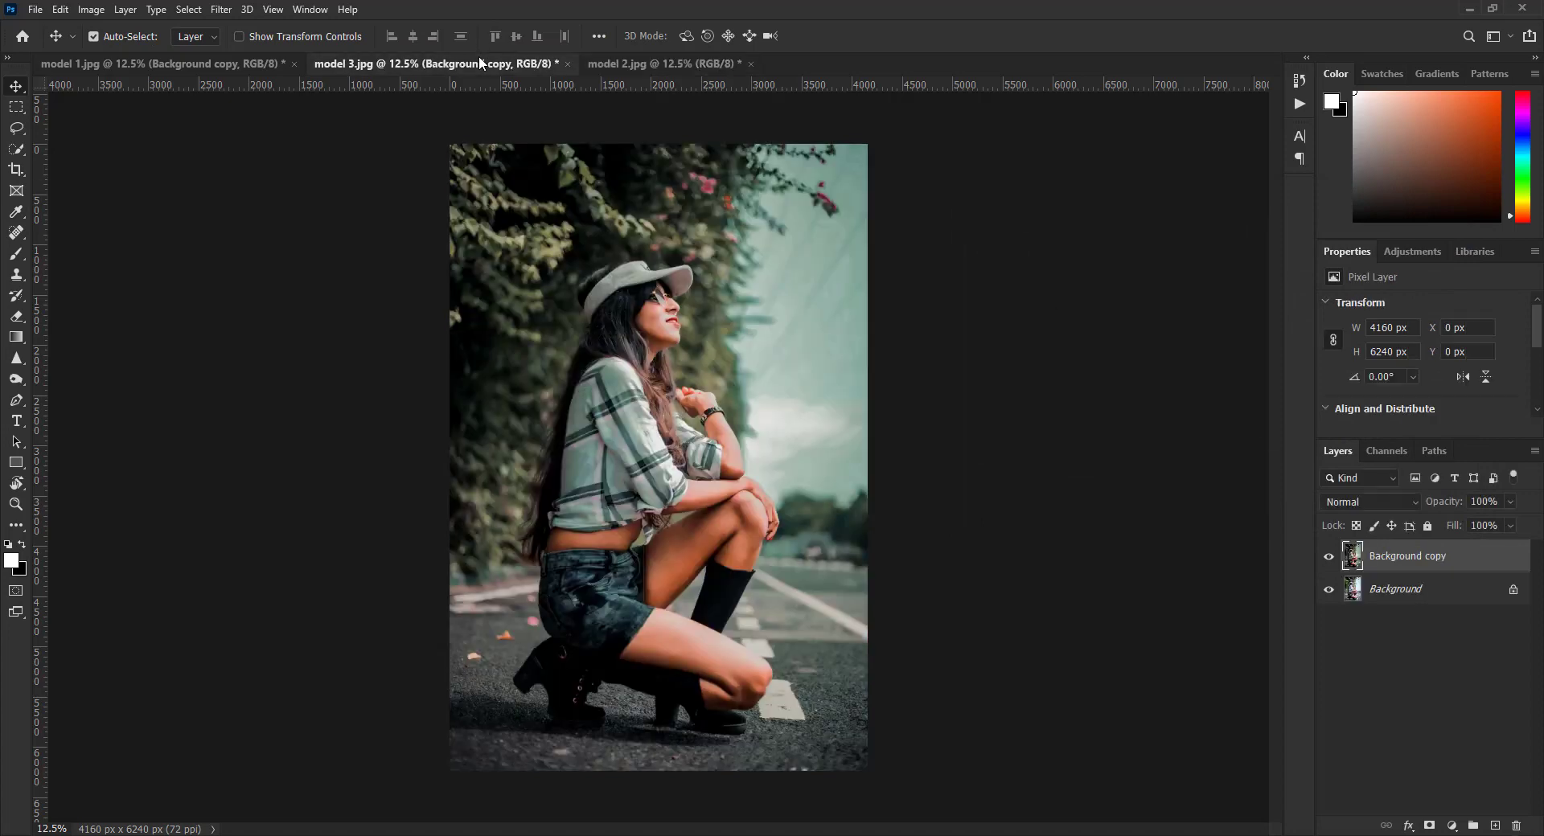
click(91, 9)
mouse_move(129, 51)
click(291, 69)
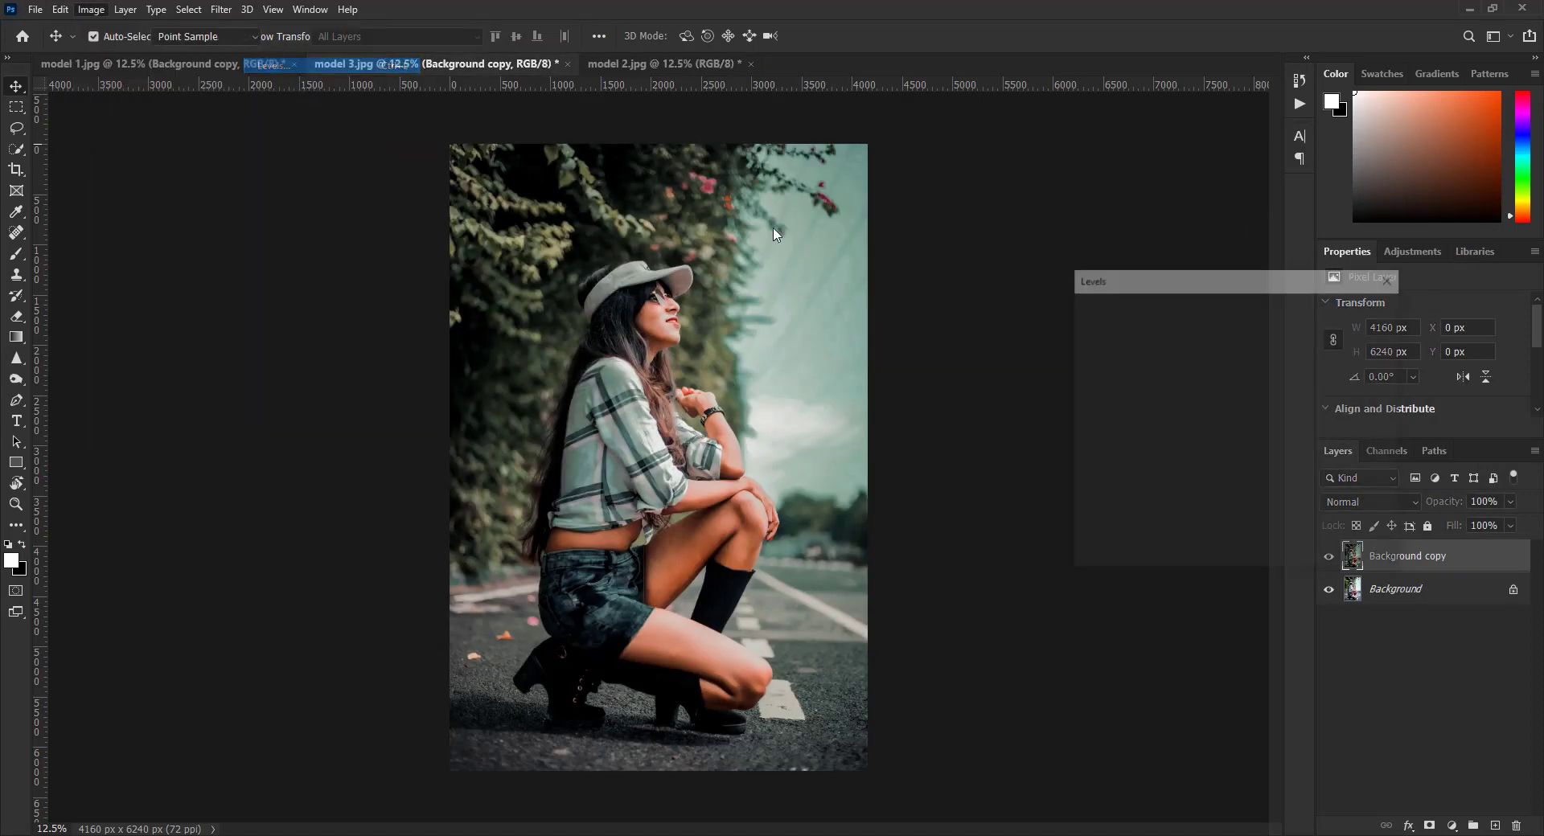
drag(1194, 455, 1183, 455)
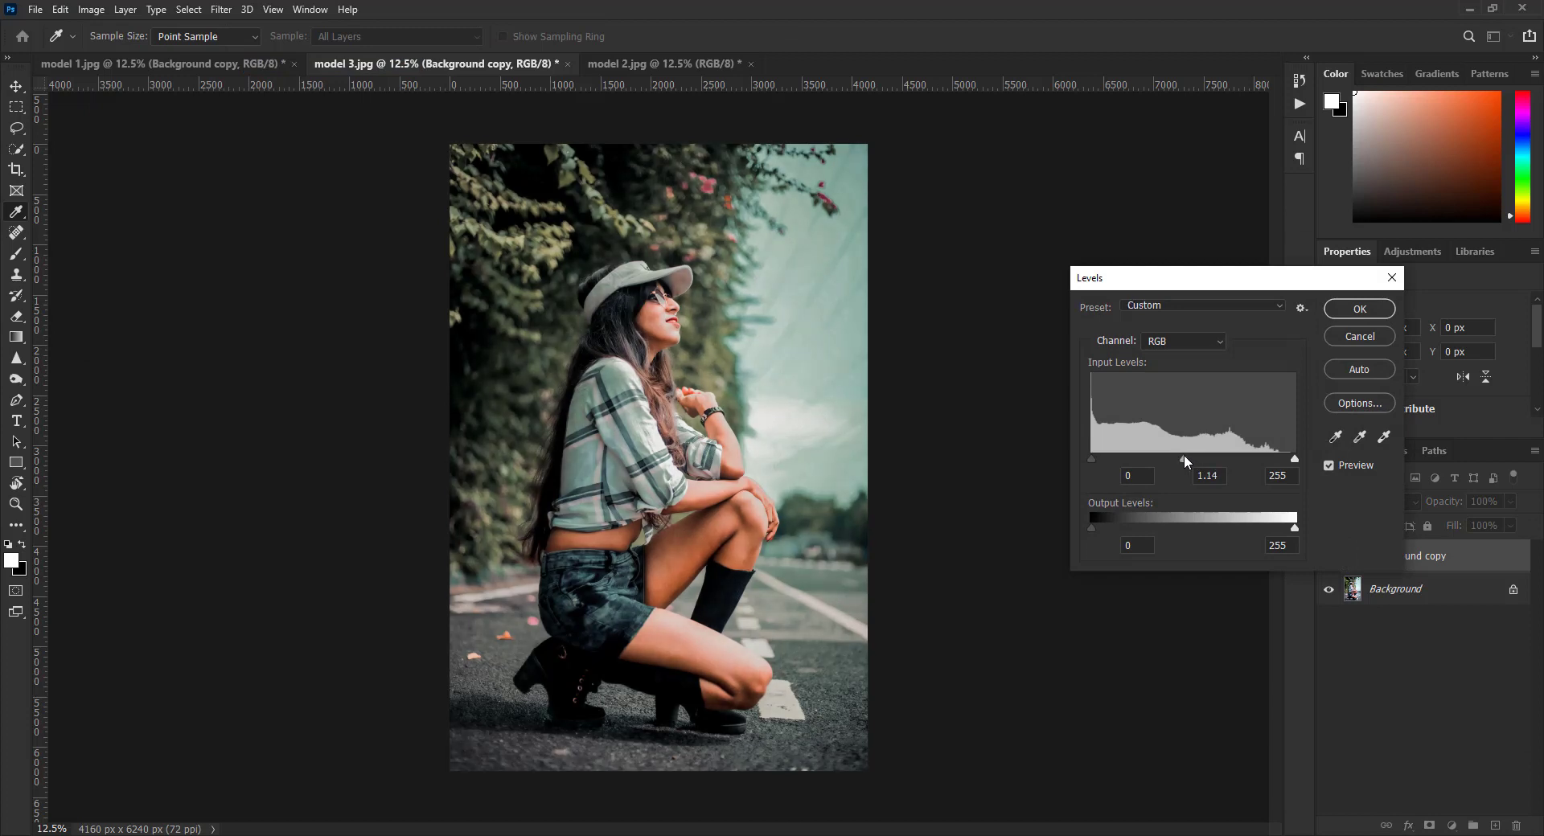
drag(1295, 460, 1282, 458)
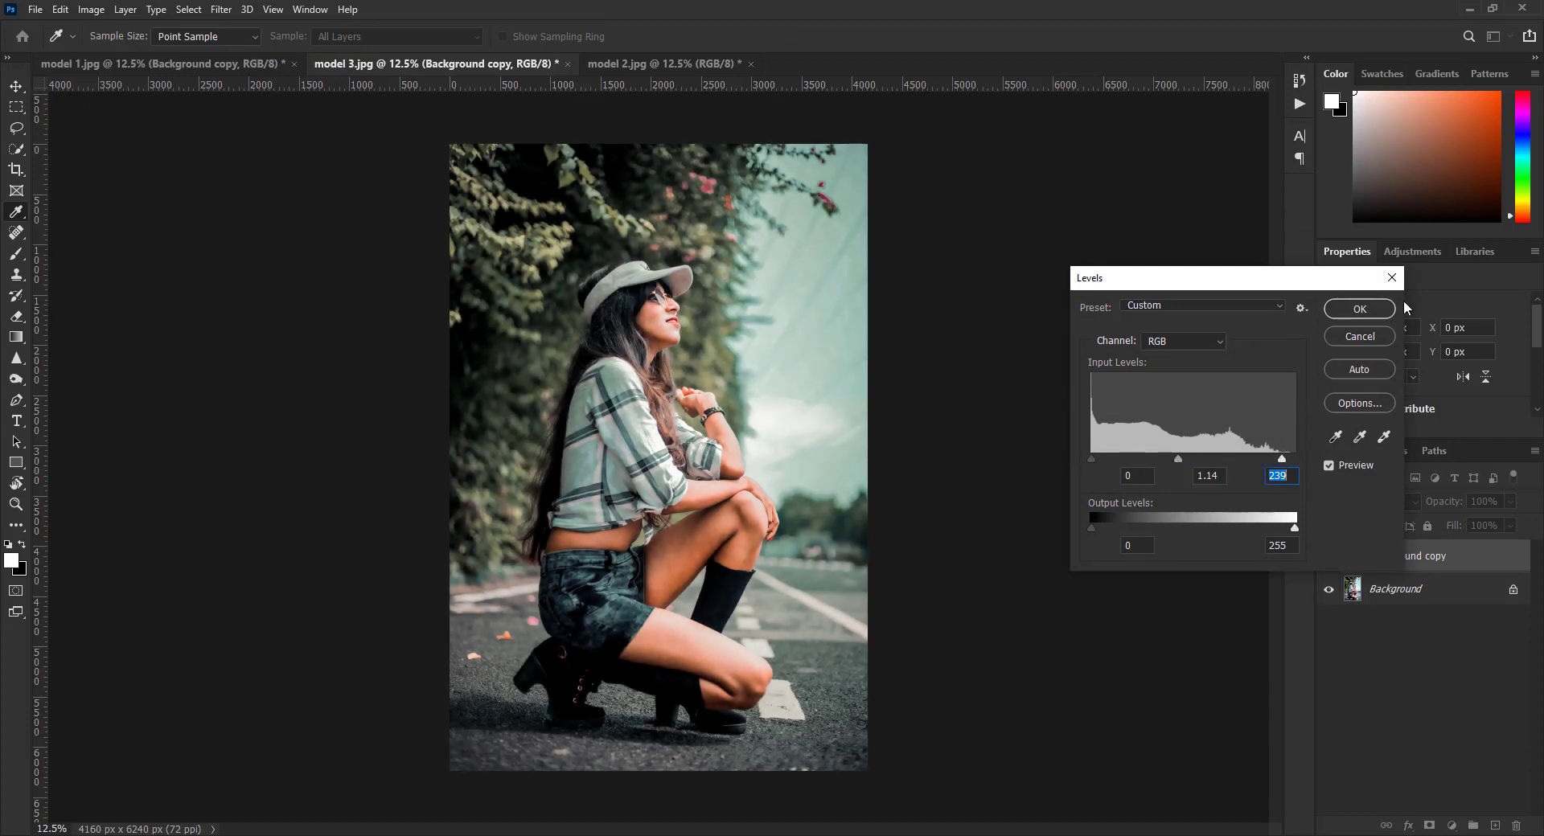
click(1359, 308)
key(v)
Slightly lift the highlights of model 3.jpg's Background copy layer with Curves and compare the result with the original
click(91, 8)
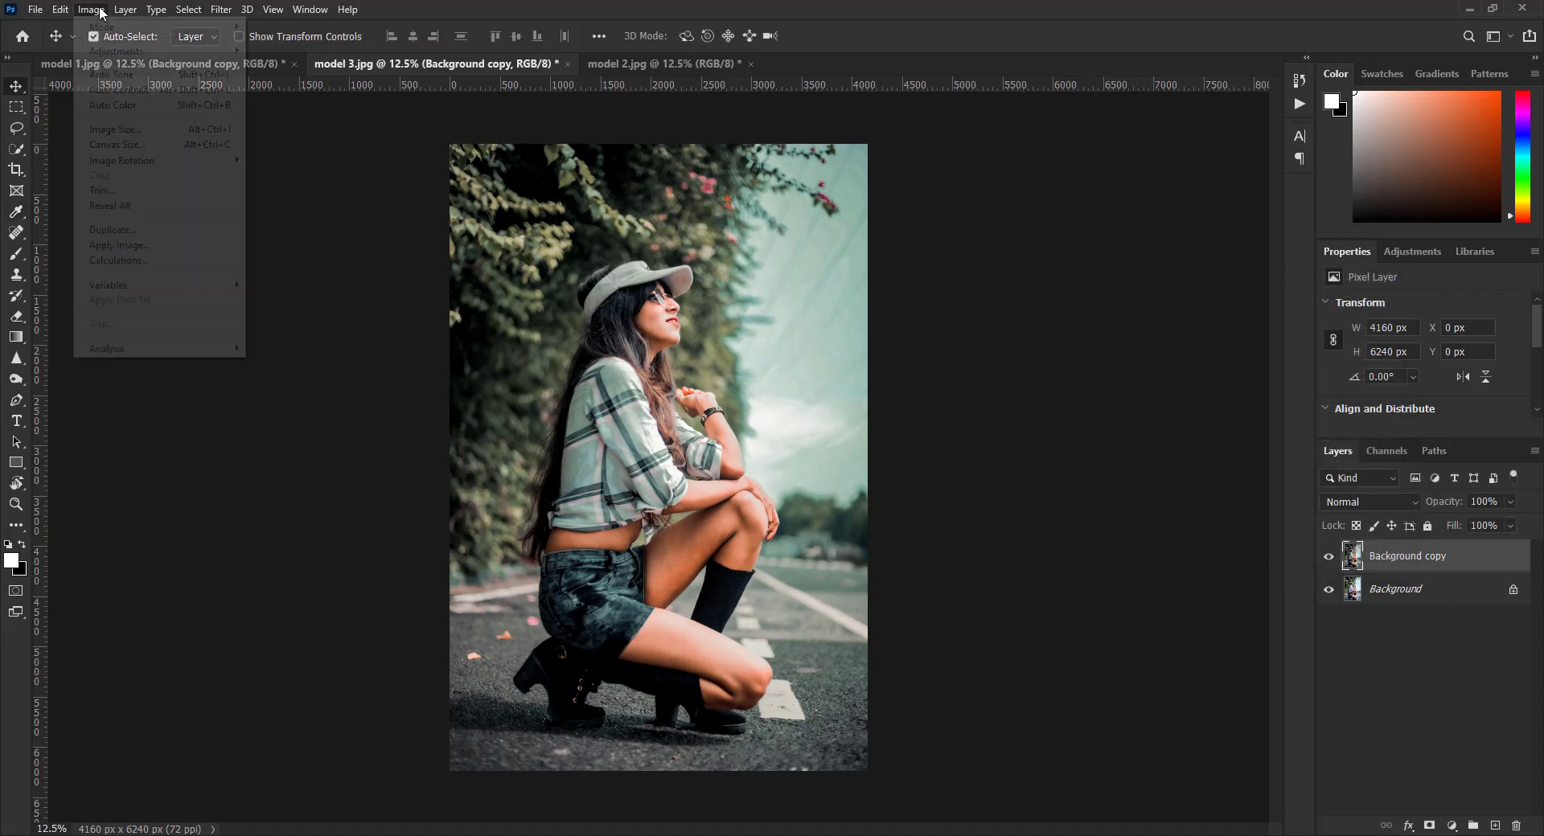
mouse_move(161, 52)
click(273, 81)
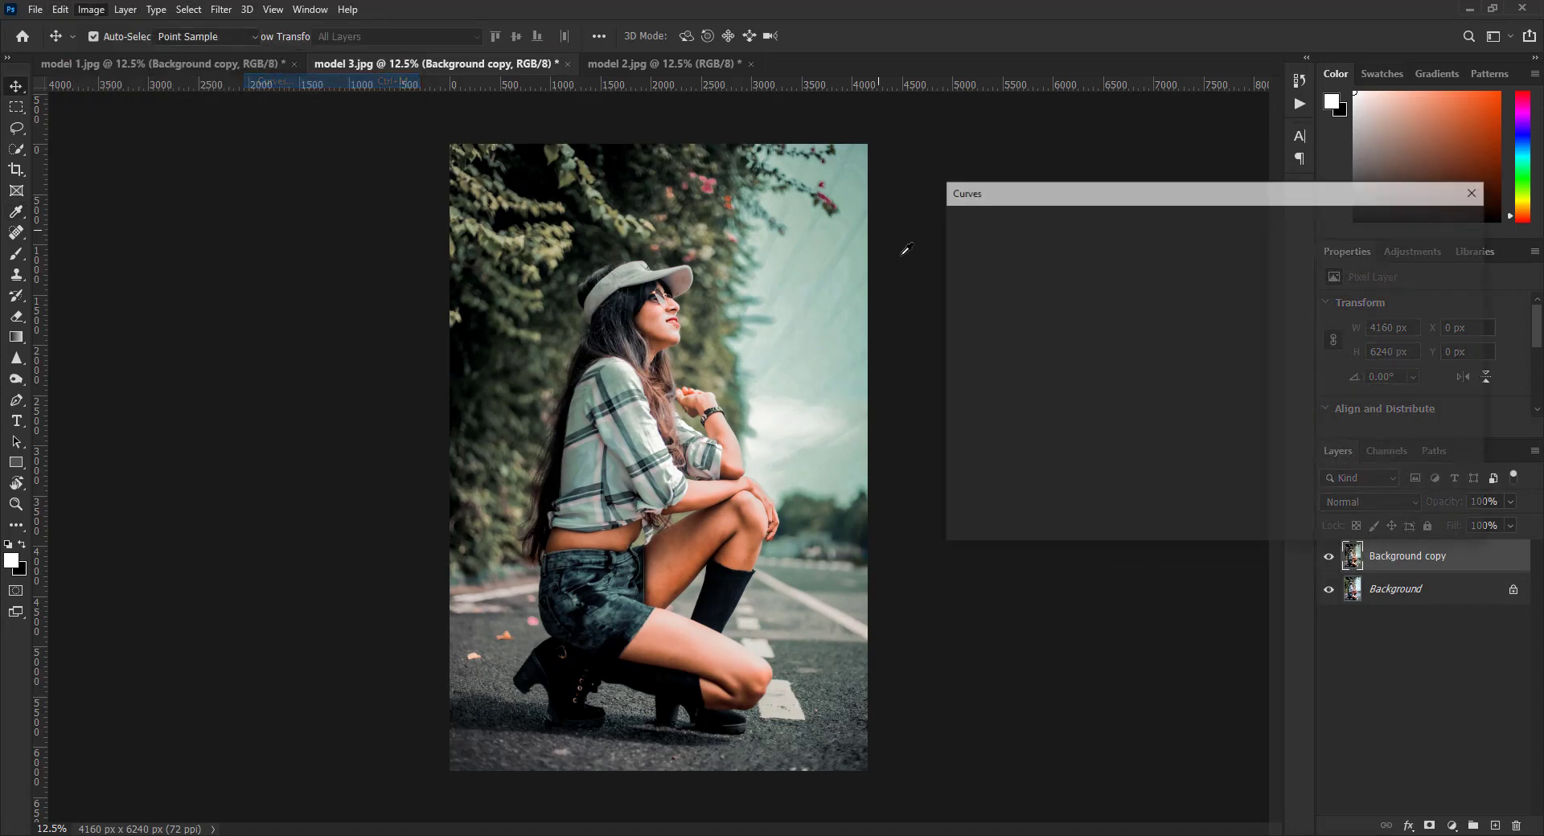
drag(1229, 268, 1223, 270)
click(1440, 230)
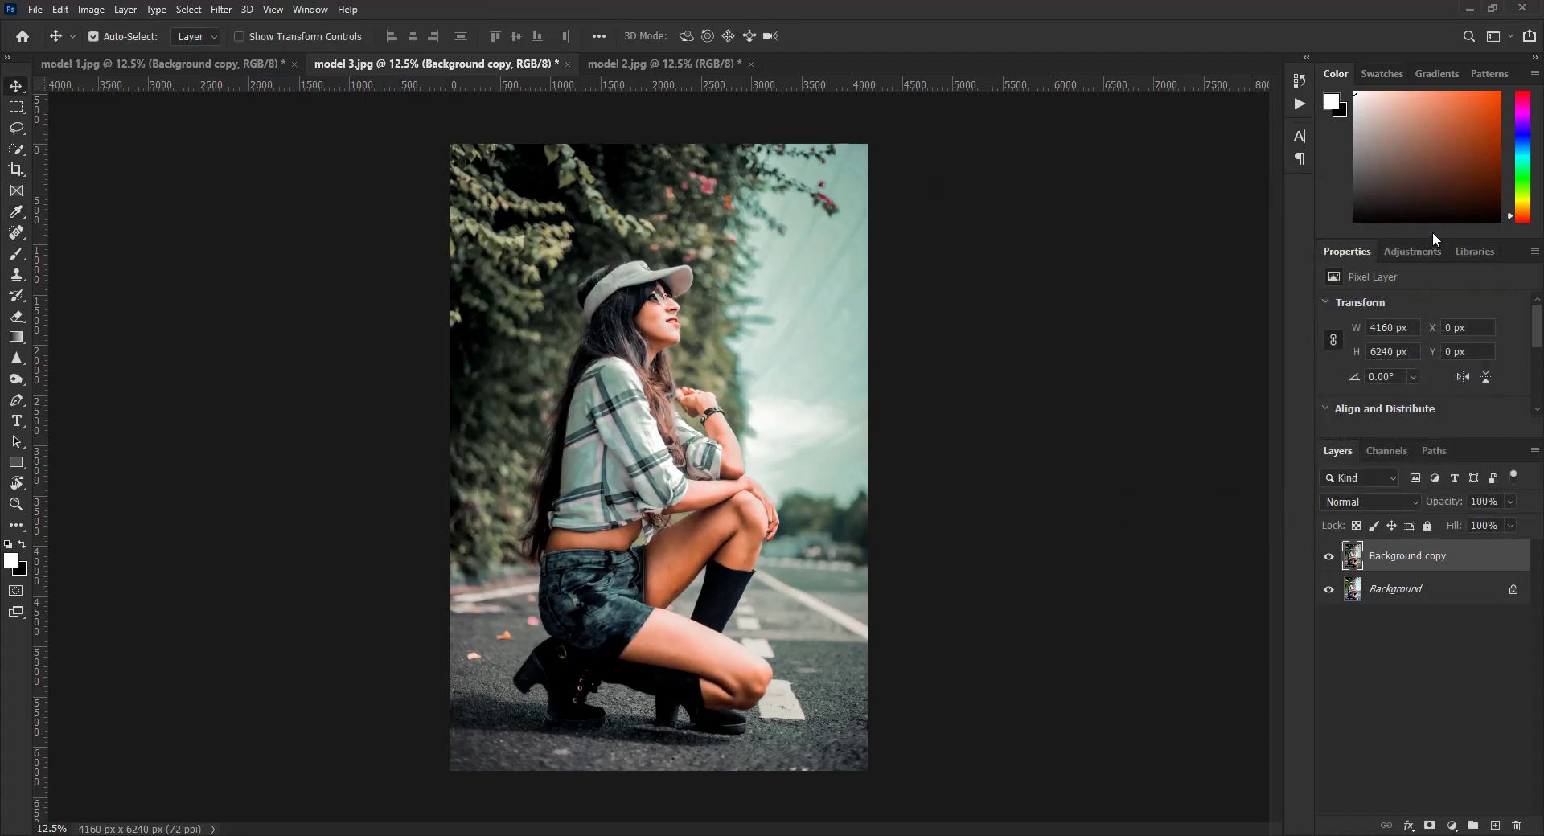
click(1330, 557)
click(1331, 557)
Merge the Background copy layer of model 1.jpg down into its Background layer
click(210, 63)
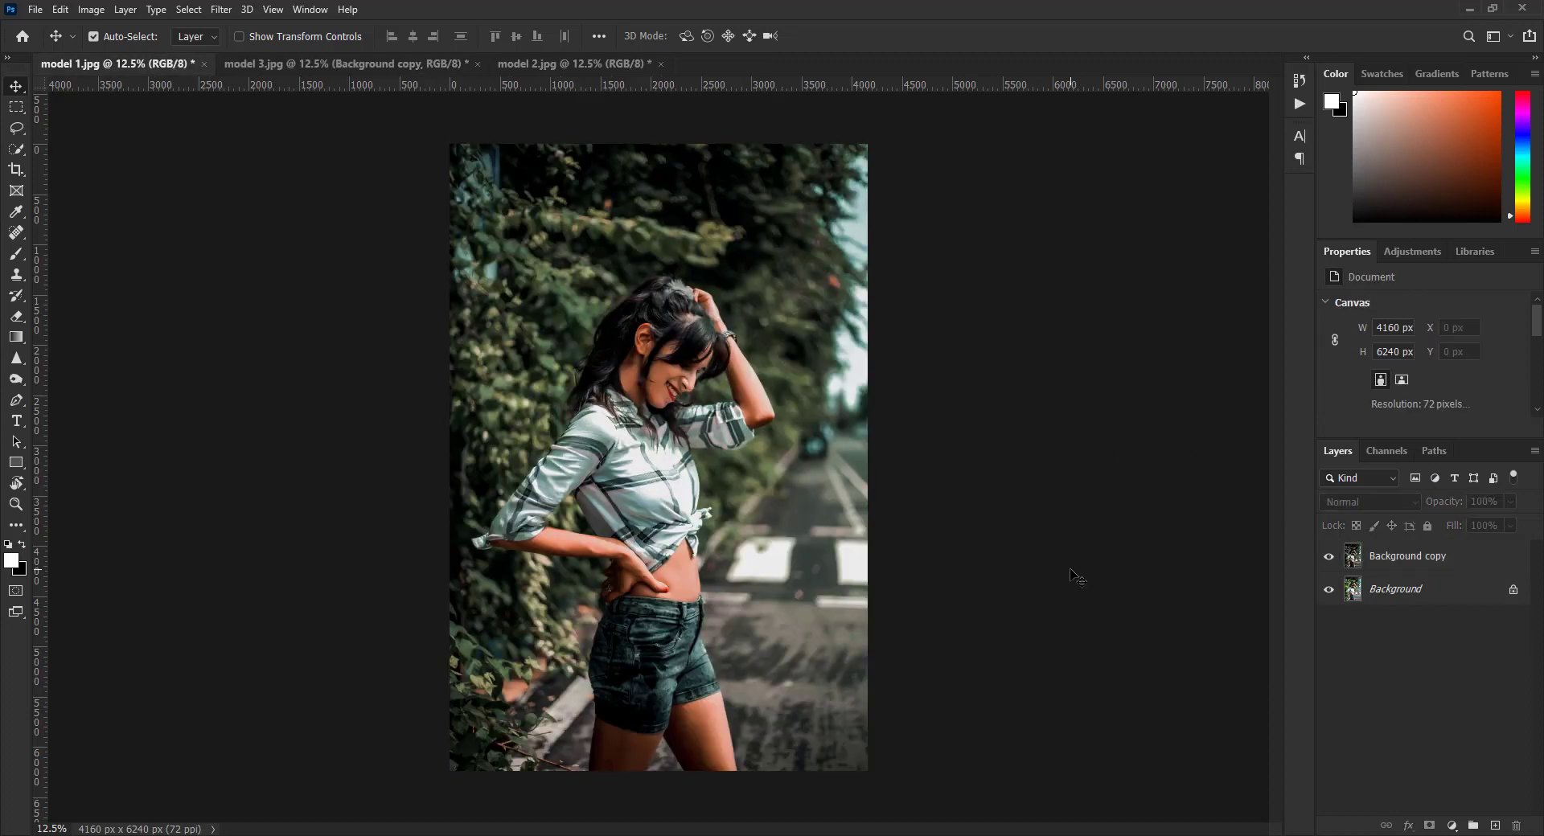
click(1440, 559)
right_click(1435, 559)
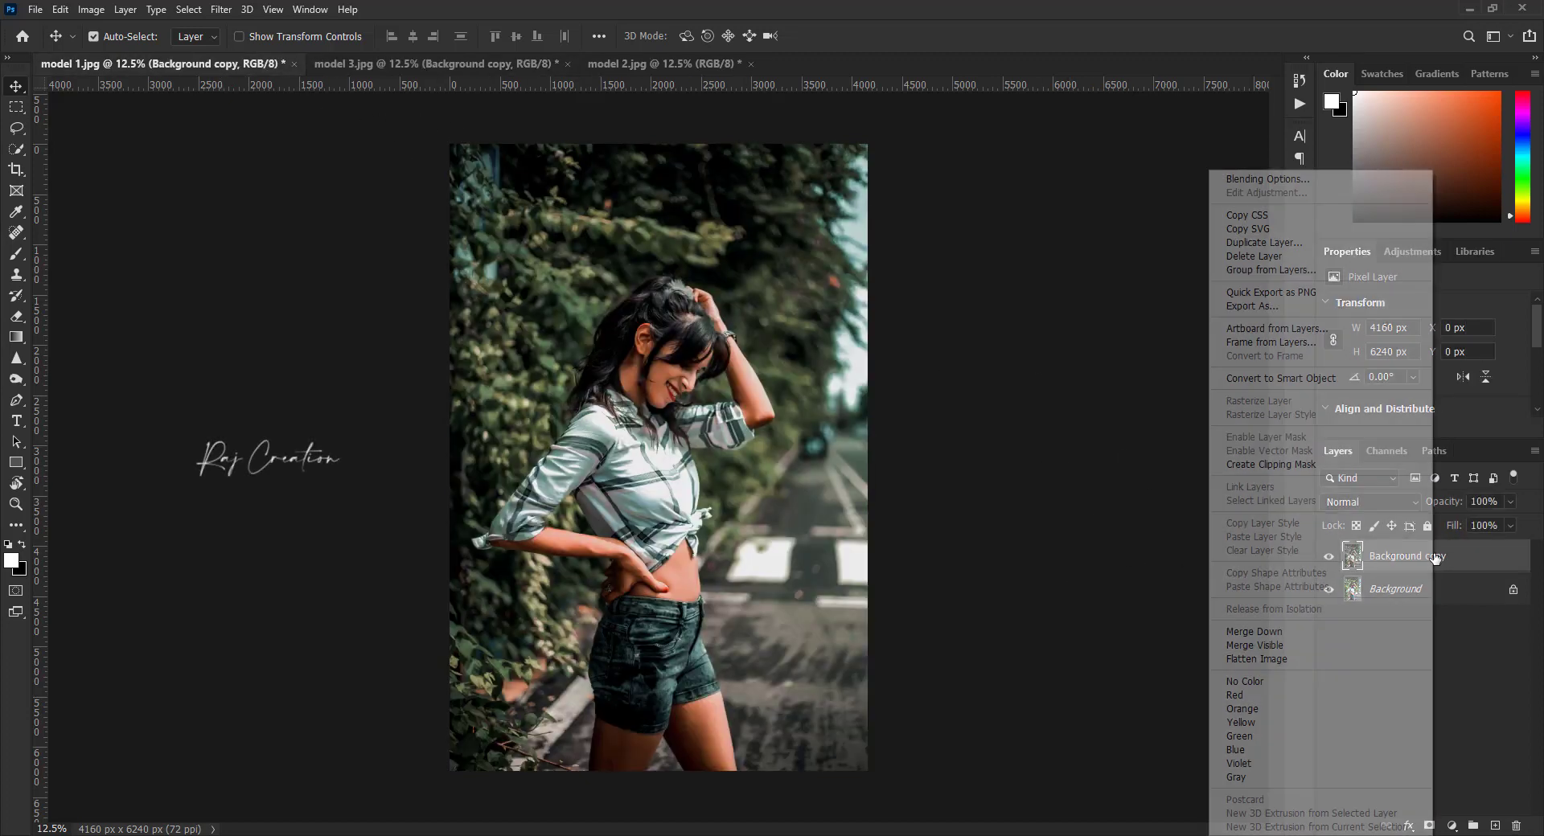
click(1280, 632)
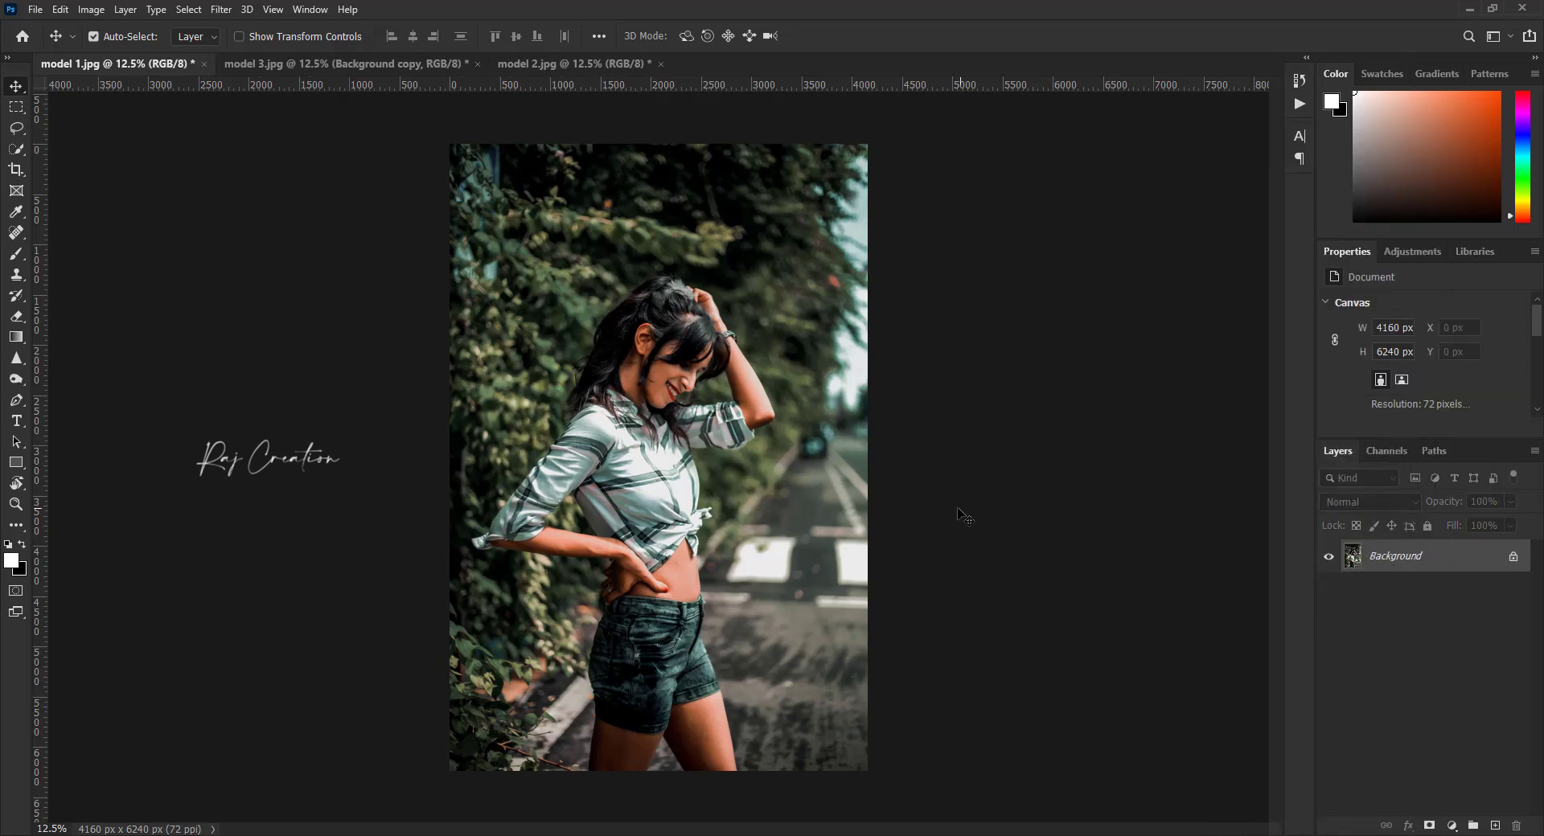